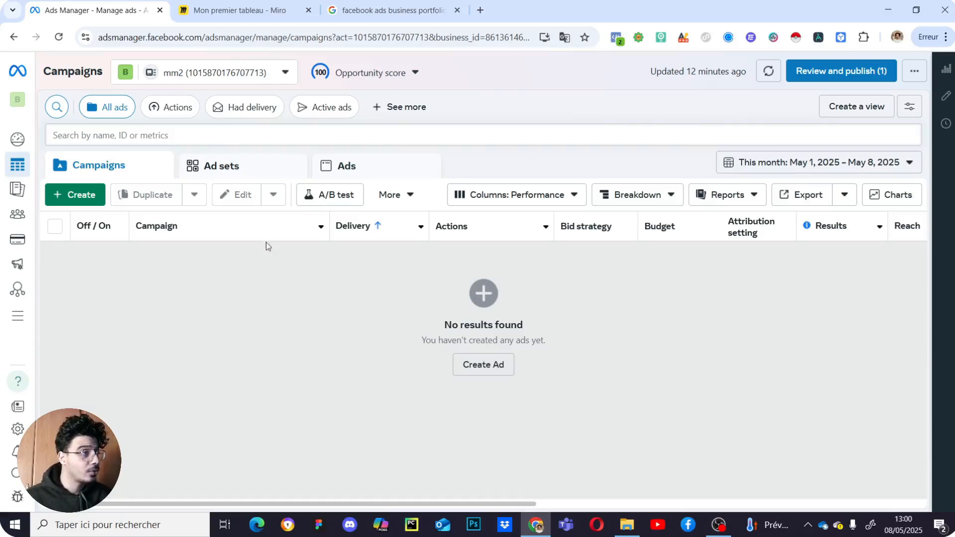
# - Switch to the Miro account-structure board and center the profile and portfolio levels
pyautogui.click(217, 2)
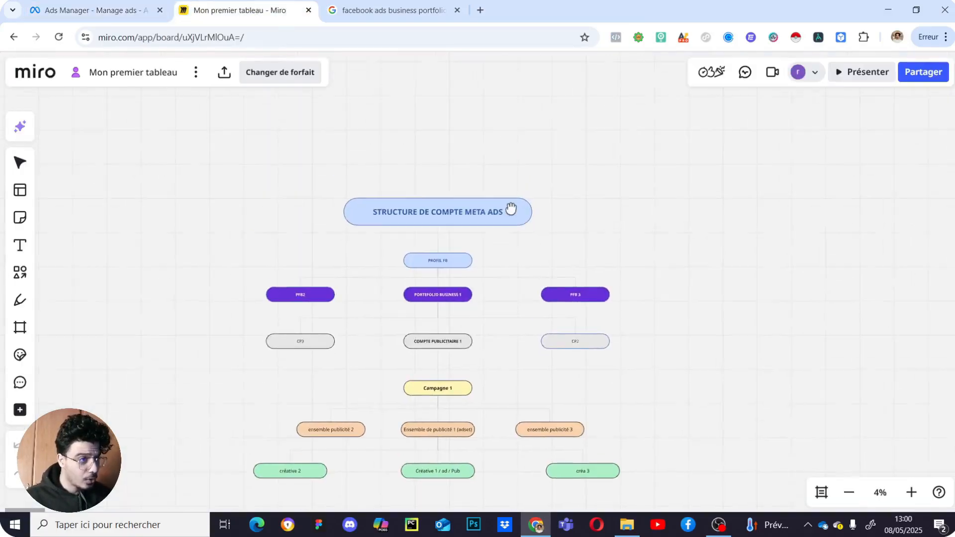
pyautogui.scroll(5, 522, 247)
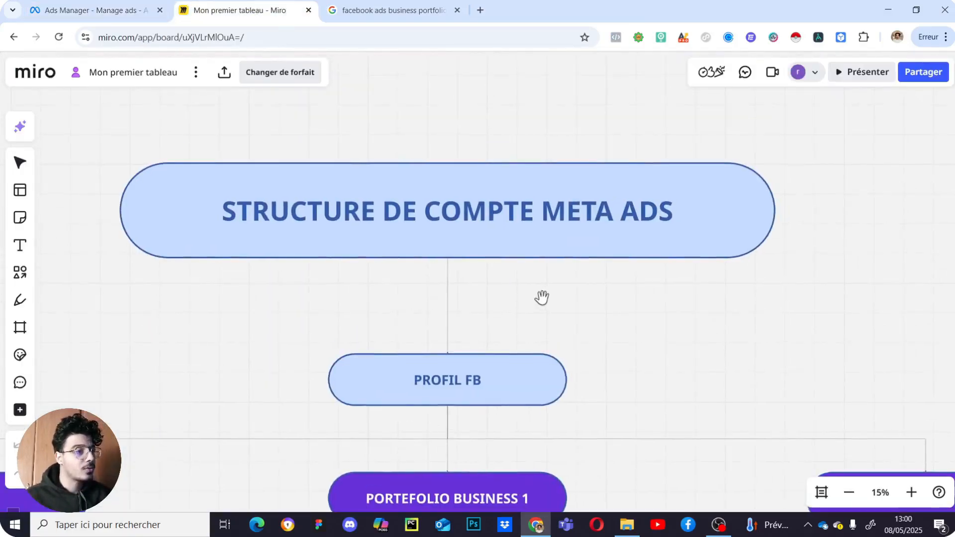
pyautogui.scroll(1, 543, 294)
pyautogui.moveTo(565, 392); pyautogui.dragTo(565, 353)
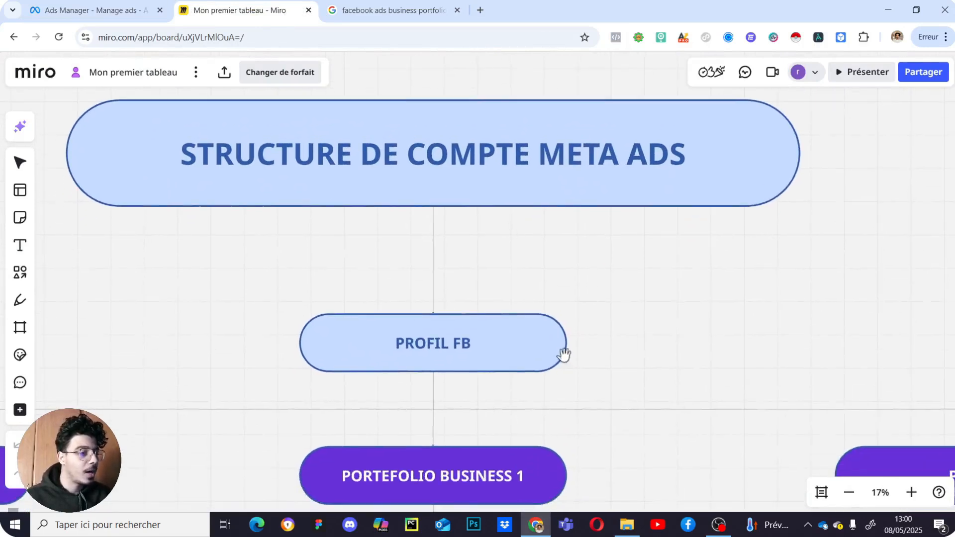
pyautogui.scroll(-2, 565, 290)
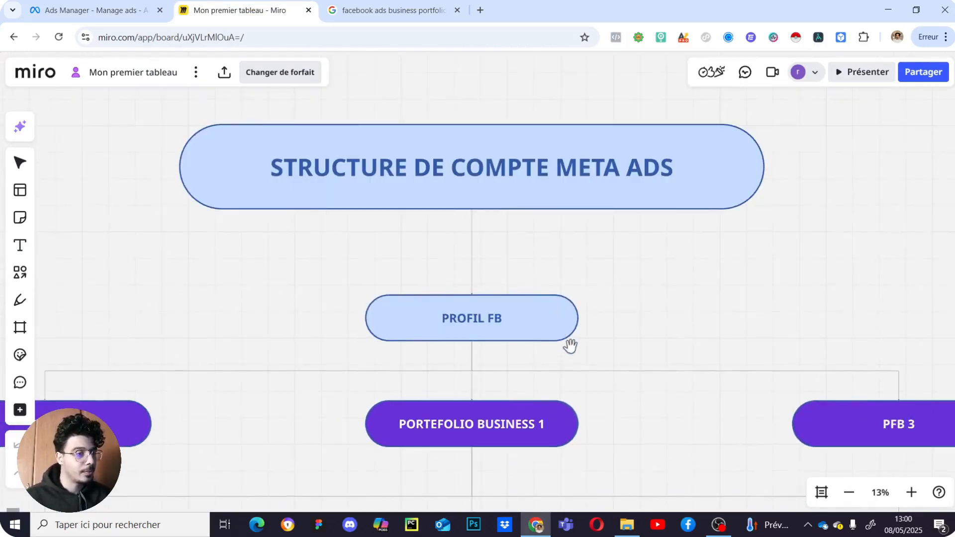
pyautogui.scroll(-2, 551, 337)
pyautogui.scroll(1, 525, 344)
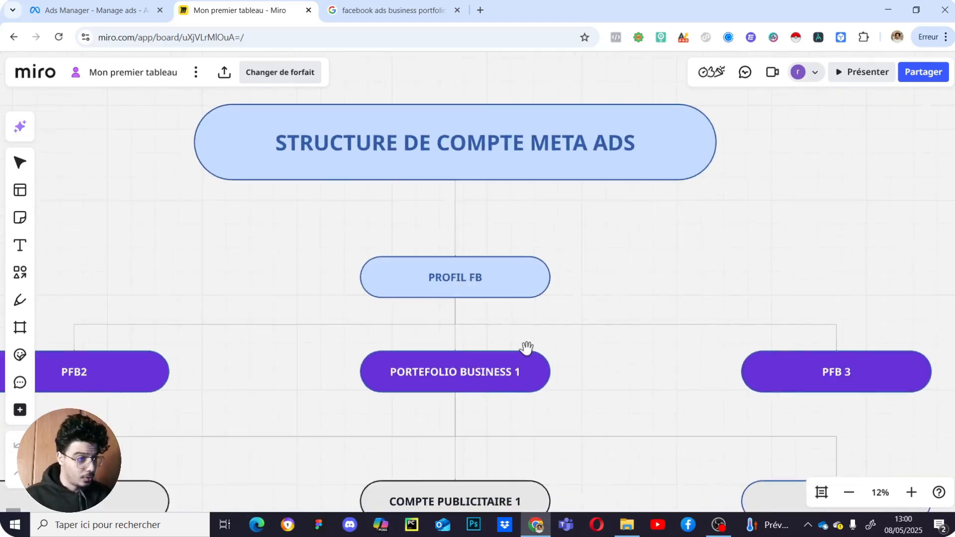
pyautogui.moveTo(544, 325); pyautogui.dragTo(561, 333)
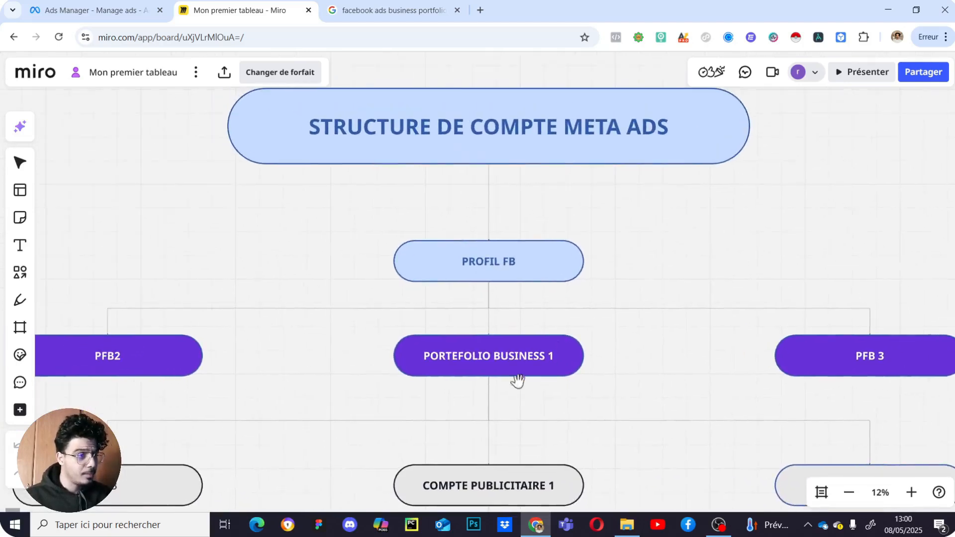
pyautogui.moveTo(596, 363); pyautogui.dragTo(574, 352)
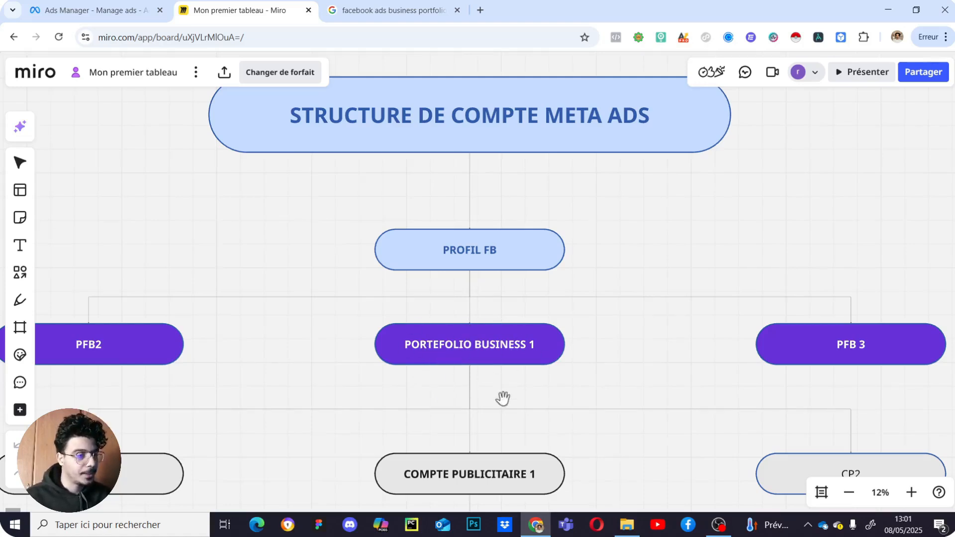
# - Pan down the tree to inspect the ad accounts, Campagne 1, the PFB 3 branch and the ad sets
pyautogui.scroll(-3, 512, 404)
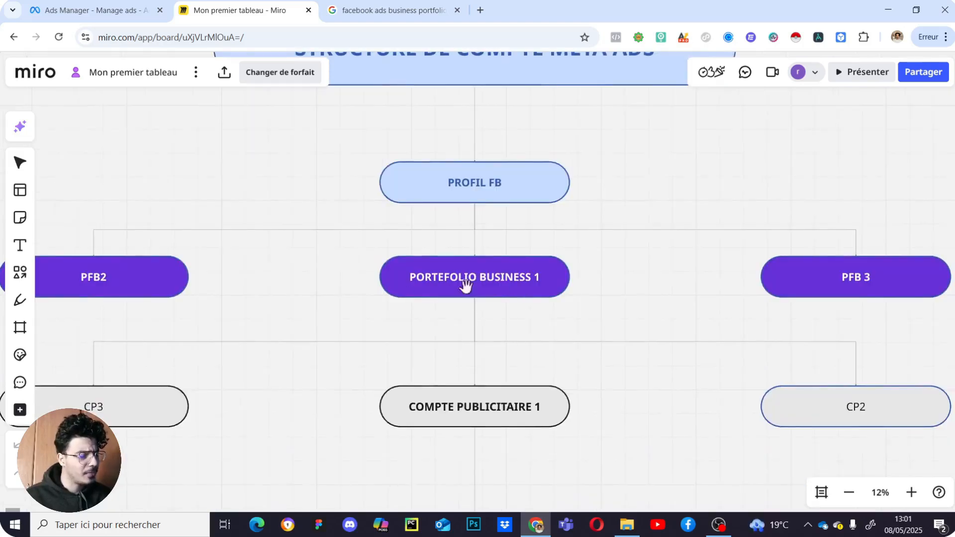
pyautogui.moveTo(512, 374); pyautogui.dragTo(511, 320)
pyautogui.scroll(-2, 530, 317)
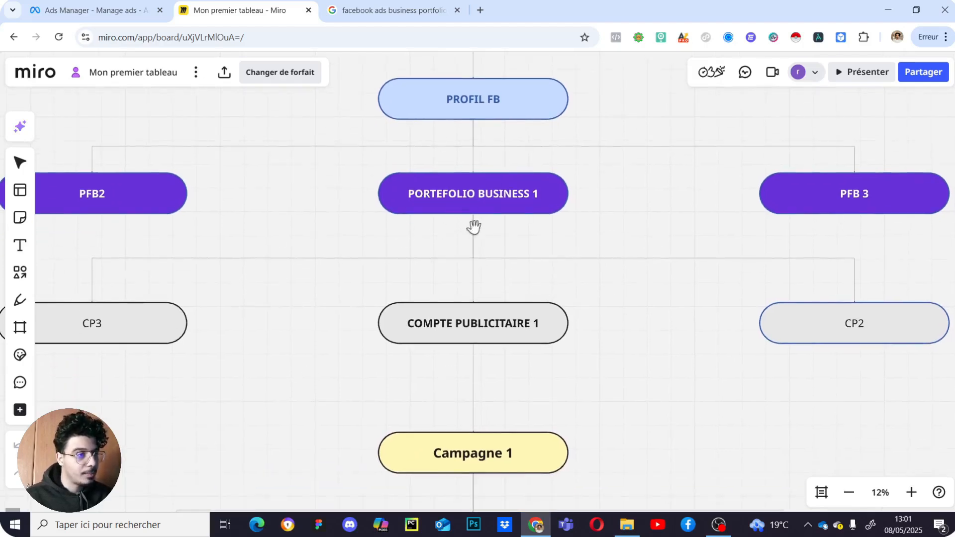
pyautogui.moveTo(472, 226); pyautogui.dragTo(501, 215)
pyautogui.moveTo(491, 273); pyautogui.dragTo(459, 273)
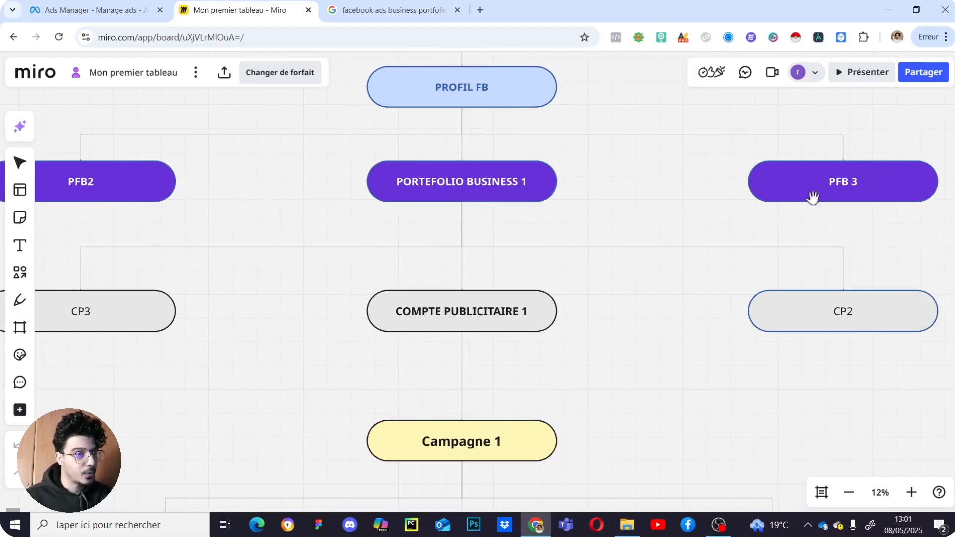
pyautogui.moveTo(788, 198); pyautogui.dragTo(697, 219)
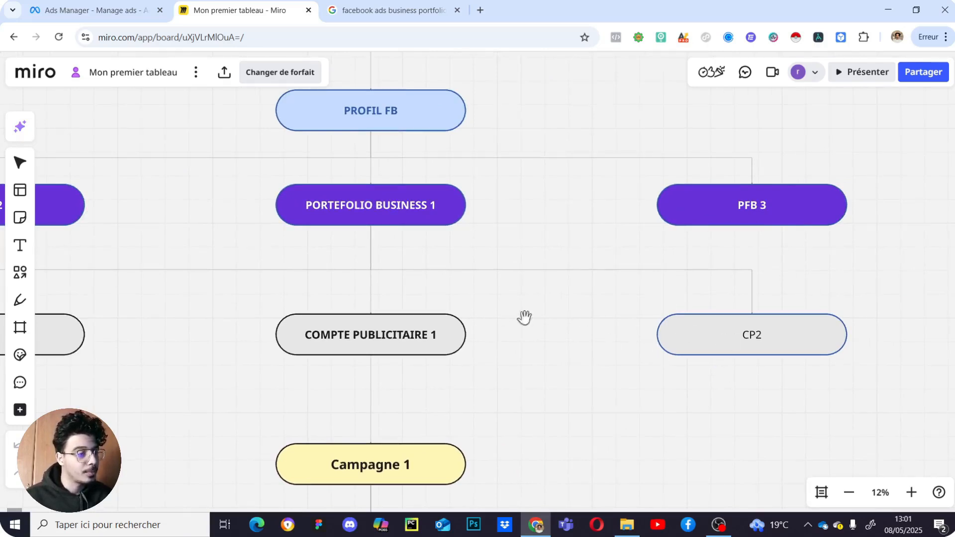
pyautogui.hscroll(-2, 501, 318)
pyautogui.moveTo(569, 284); pyautogui.dragTo(669, 256)
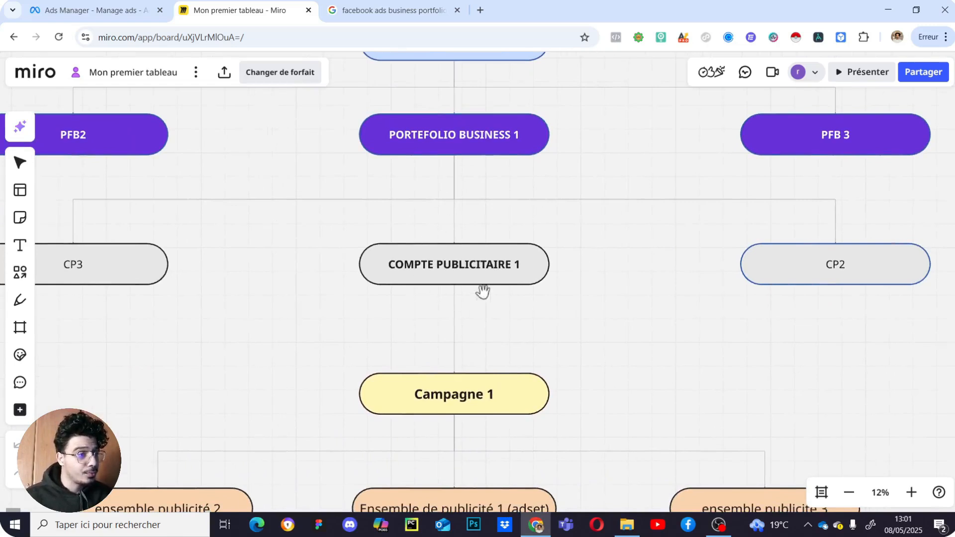
pyautogui.click(63, 3)
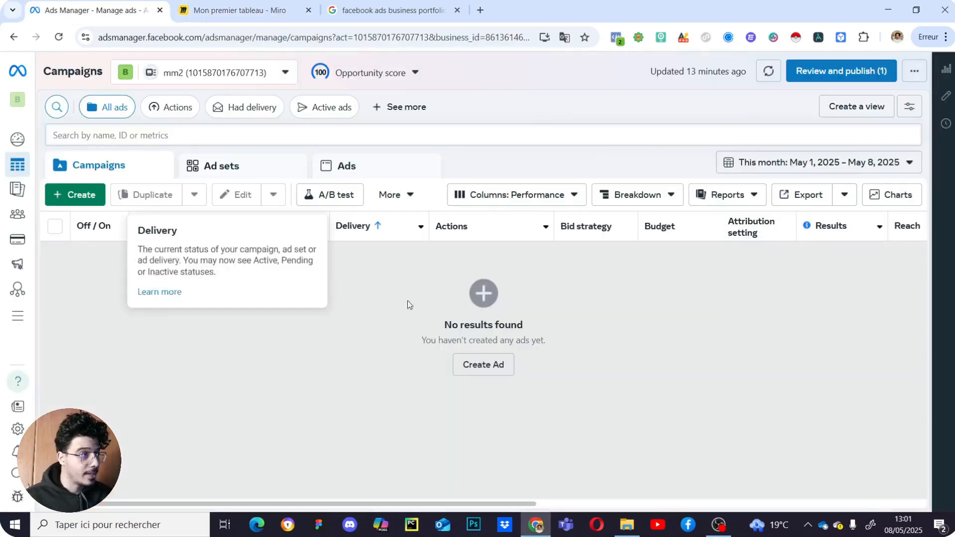
pyautogui.click(224, 9)
pyautogui.moveTo(575, 368); pyautogui.dragTo(568, 277)
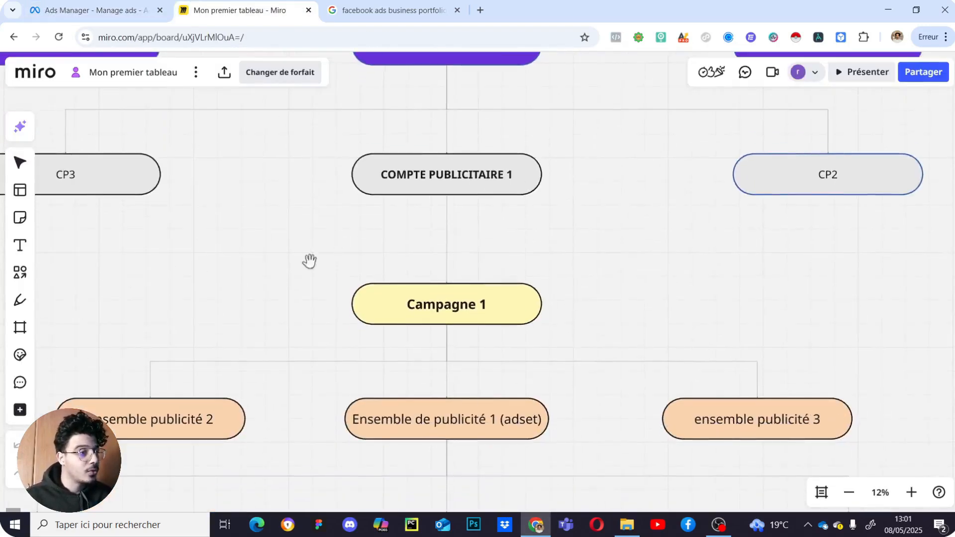
pyautogui.scroll(1, 542, 348)
pyautogui.scroll(-2, 553, 339)
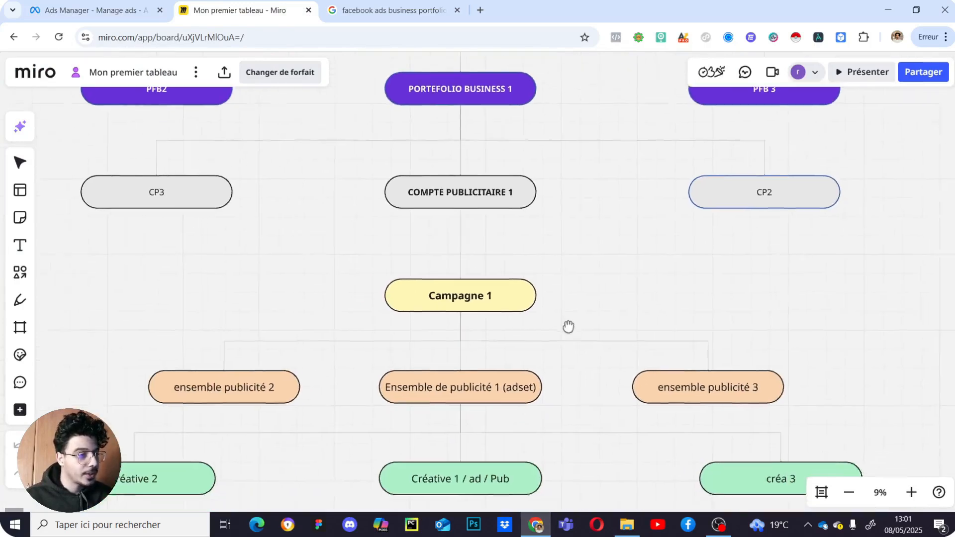
pyautogui.scroll(-1, 548, 325)
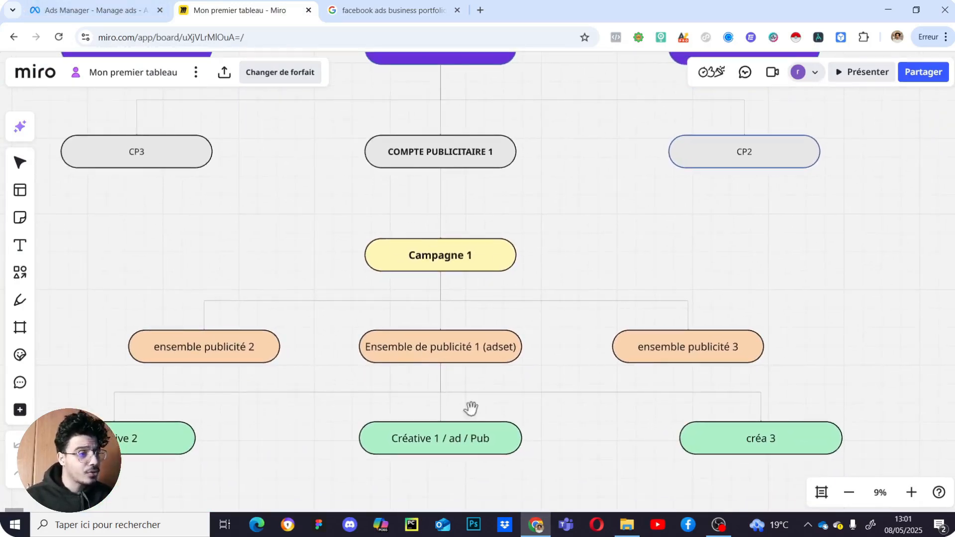
pyautogui.scroll(-1, 502, 348)
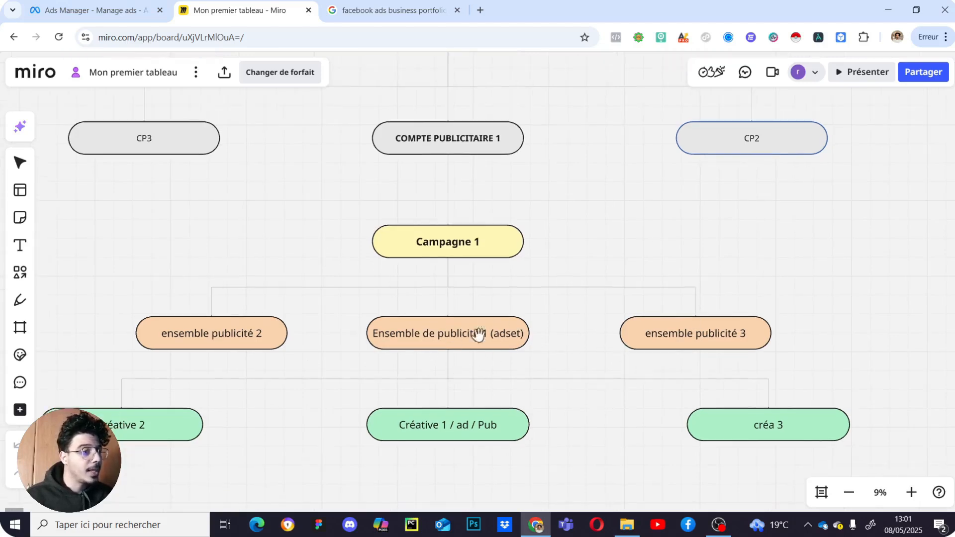
pyautogui.scroll(-2, 548, 327)
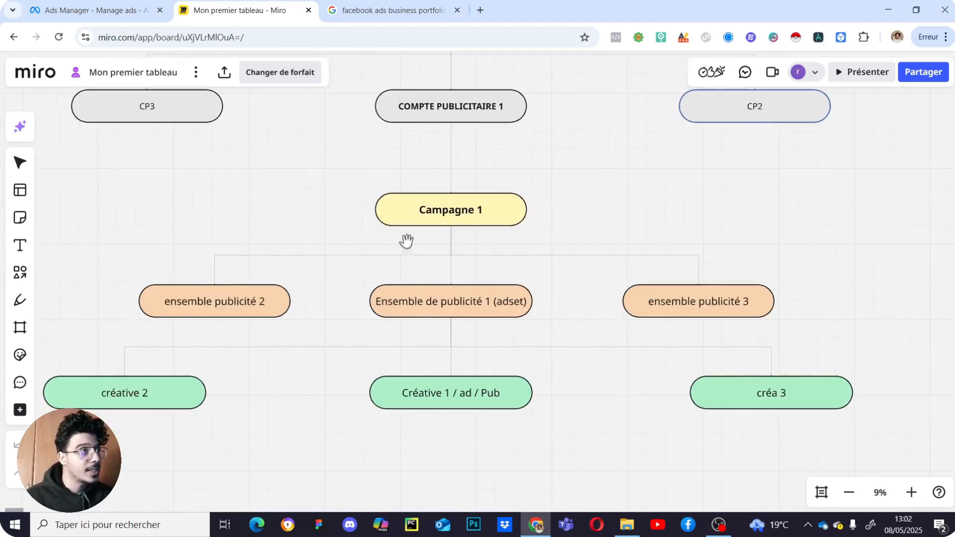
pyautogui.scroll(-2, 506, 305)
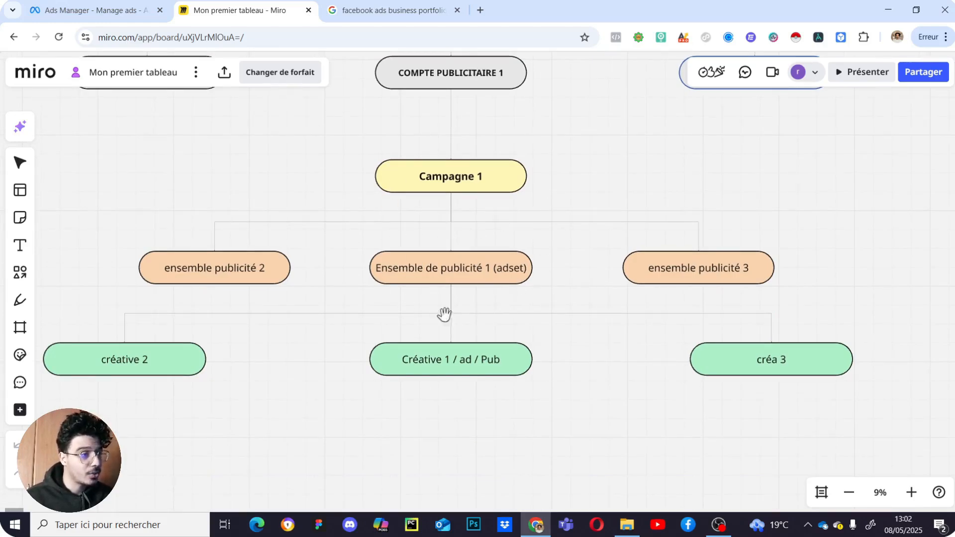
pyautogui.moveTo(425, 445); pyautogui.dragTo(461, 434)
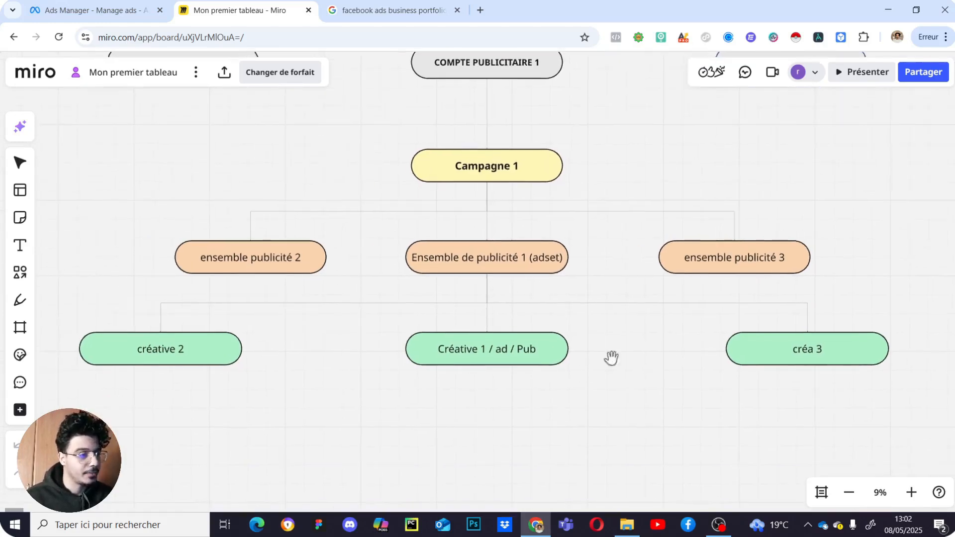
pyautogui.moveTo(611, 358); pyautogui.dragTo(574, 352)
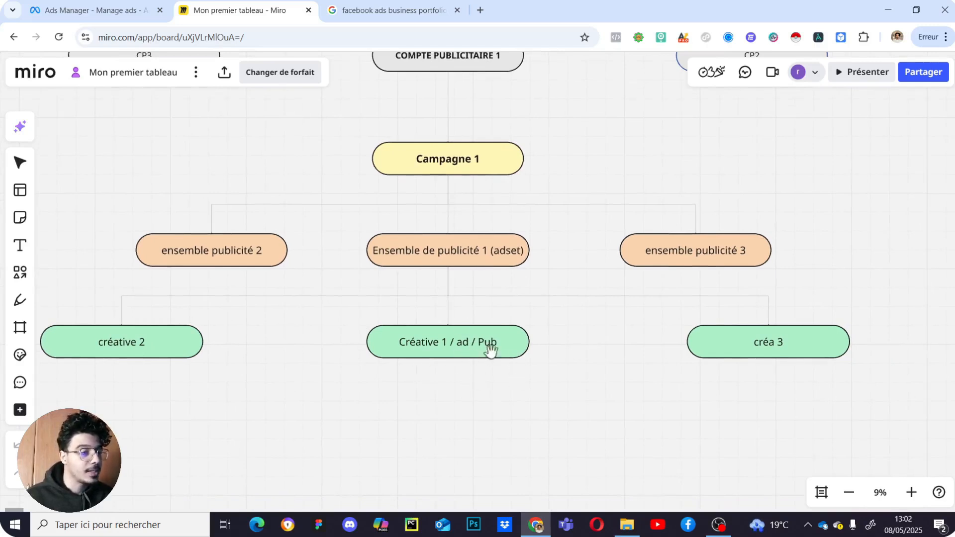
pyautogui.moveTo(452, 367)
pyautogui.mouseDown()
pyautogui.moveTo(450, 344)
pyautogui.moveTo(450, 383)
pyautogui.mouseUp()
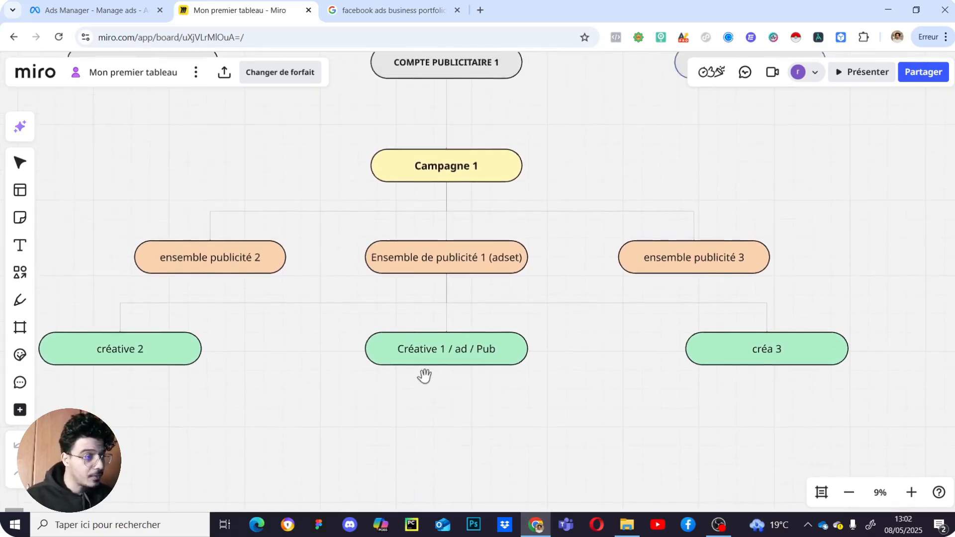
pyautogui.scroll(-5, 424, 375)
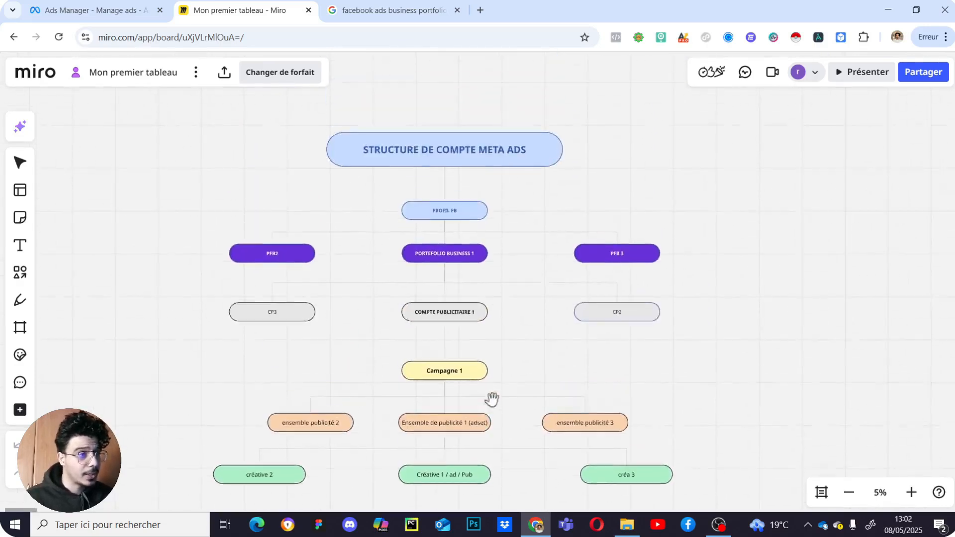
pyautogui.scroll(-2, 492, 316)
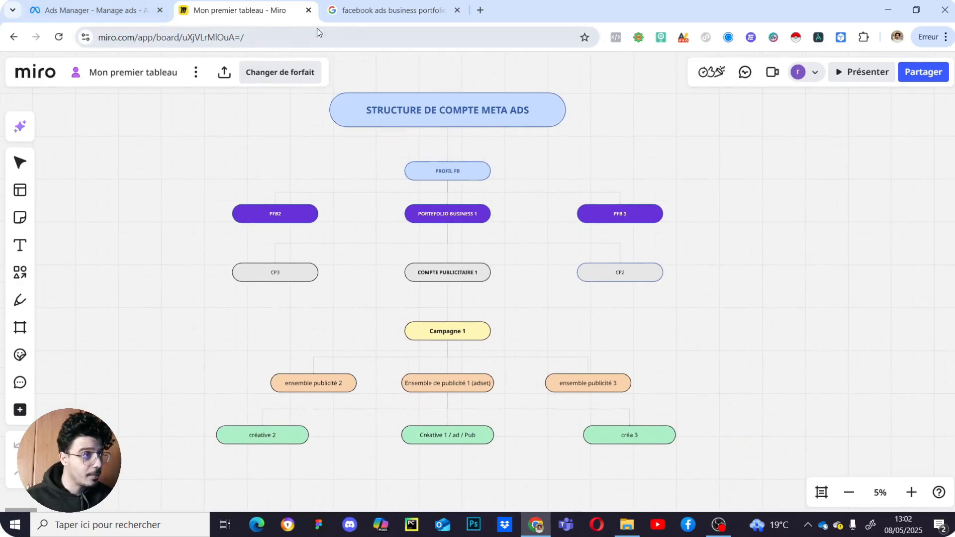
pyautogui.moveTo(493, 163); pyautogui.dragTo(498, 213)
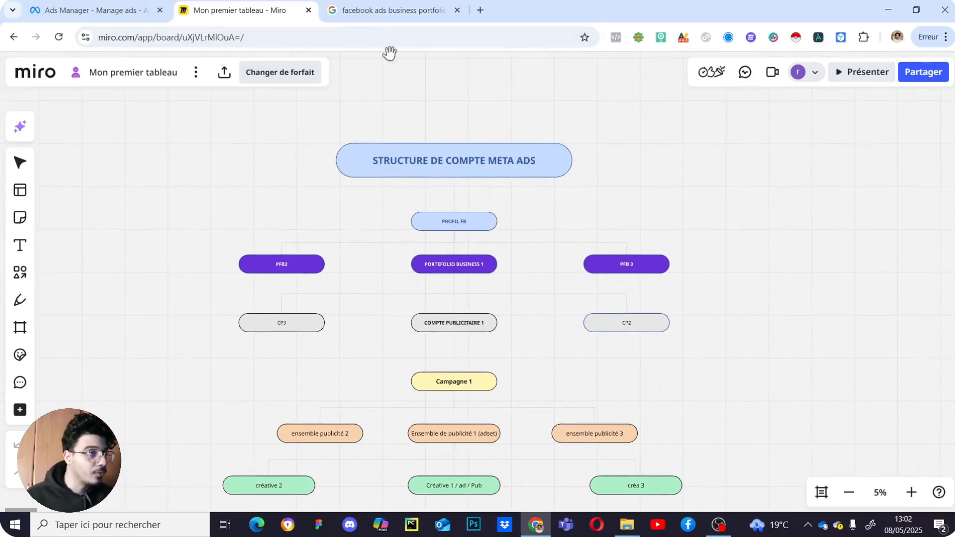
# - Open the 'Create a Business Portfolio in Meta Business Suite' help article from the Google results
pyautogui.click(386, 7)
pyautogui.scroll(5, 501, 140)
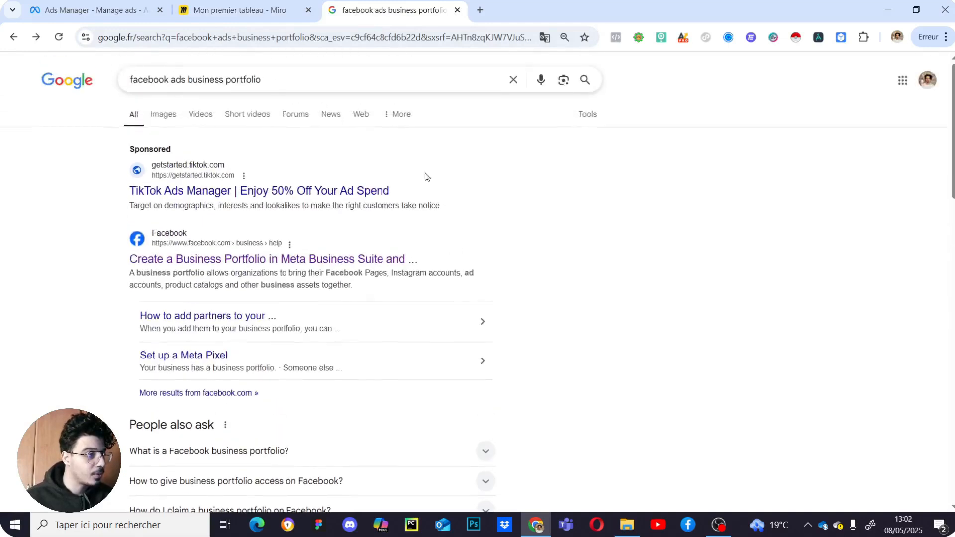
pyautogui.scroll(-3, 435, 262)
pyautogui.click(294, 135)
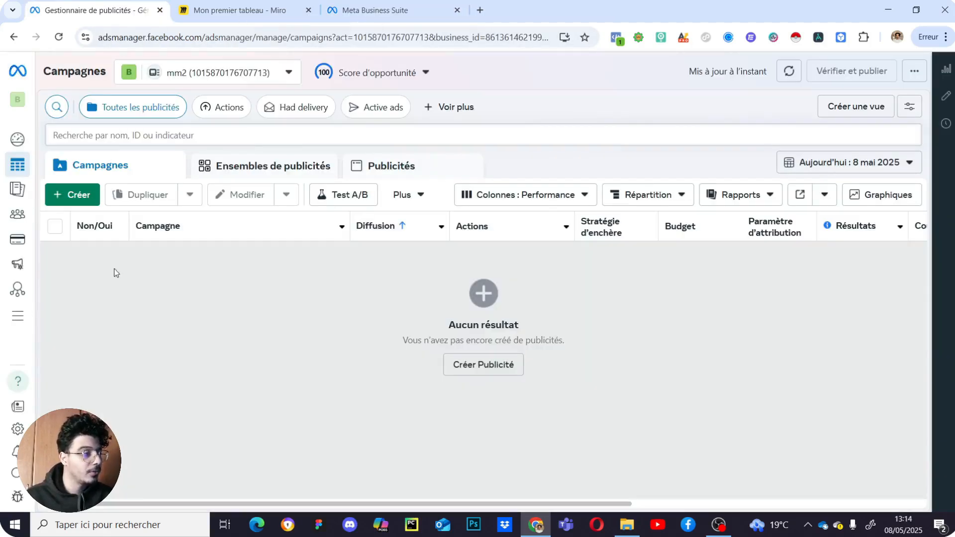
# - Start a new campaign with the Prospects objective and continue to its settings
pyautogui.click(82, 203)
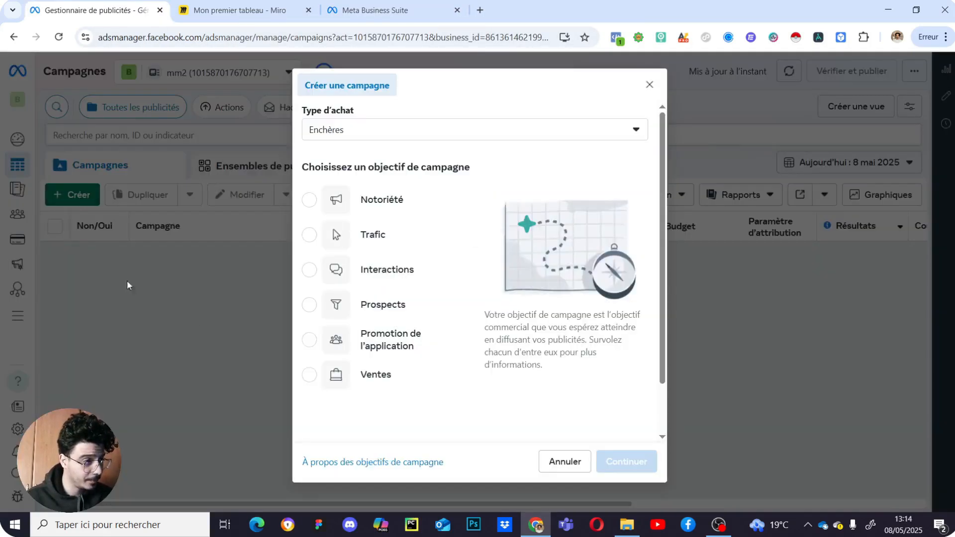
pyautogui.scroll(-2, 396, 250)
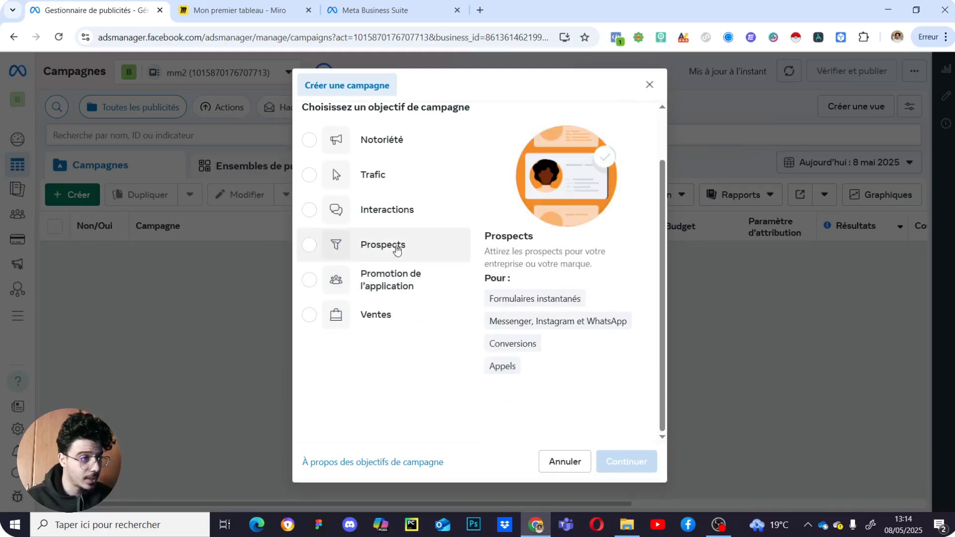
pyautogui.click(397, 247)
pyautogui.scroll(1, 497, 309)
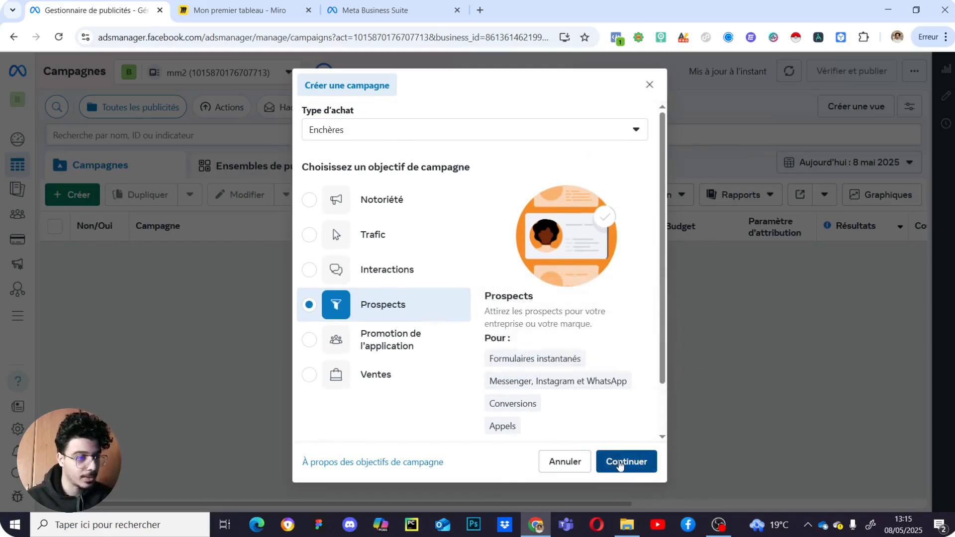
pyautogui.click(619, 463)
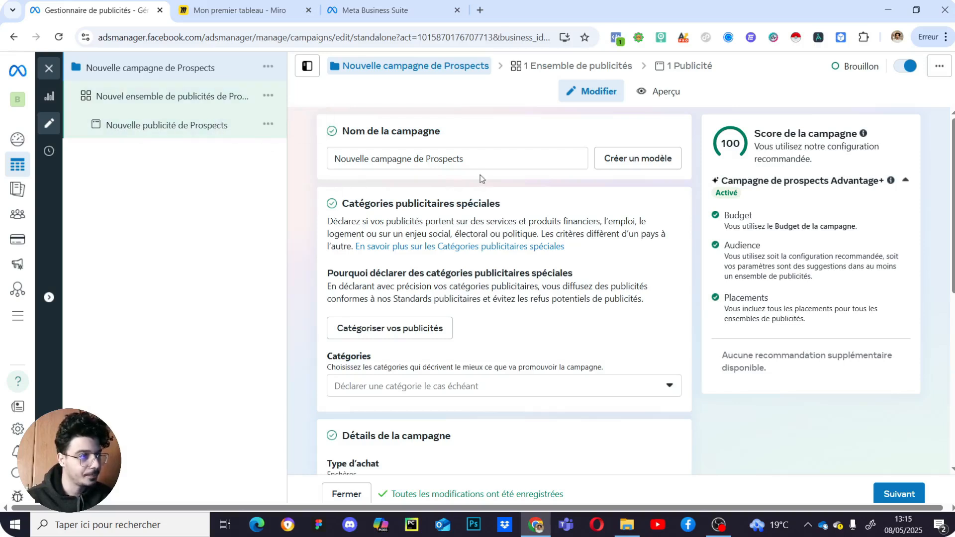
# - Replace the Prospects campaign name with '1ère campagne - service' and review the settings below
pyautogui.moveTo(482, 159); pyautogui.dragTo(327, 163)
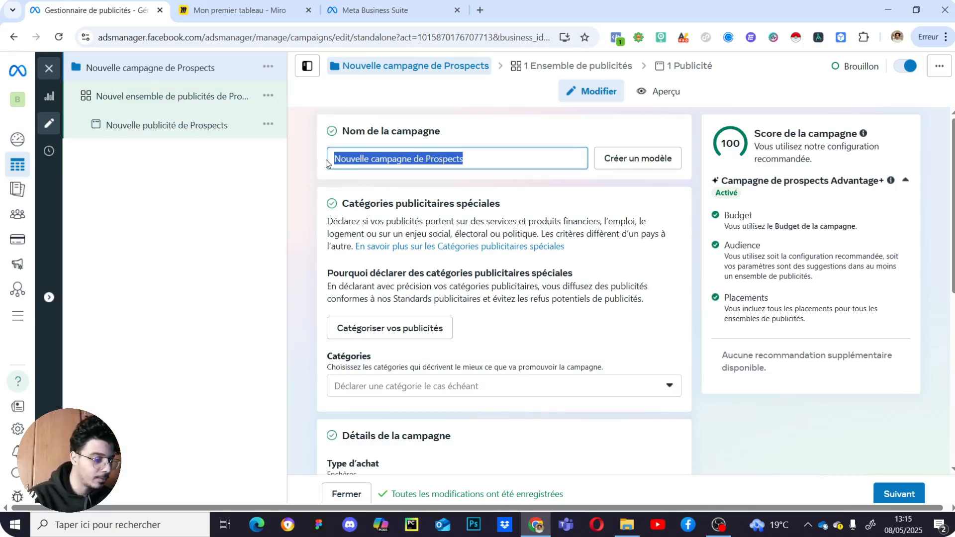
pyautogui.write('1ère cam')
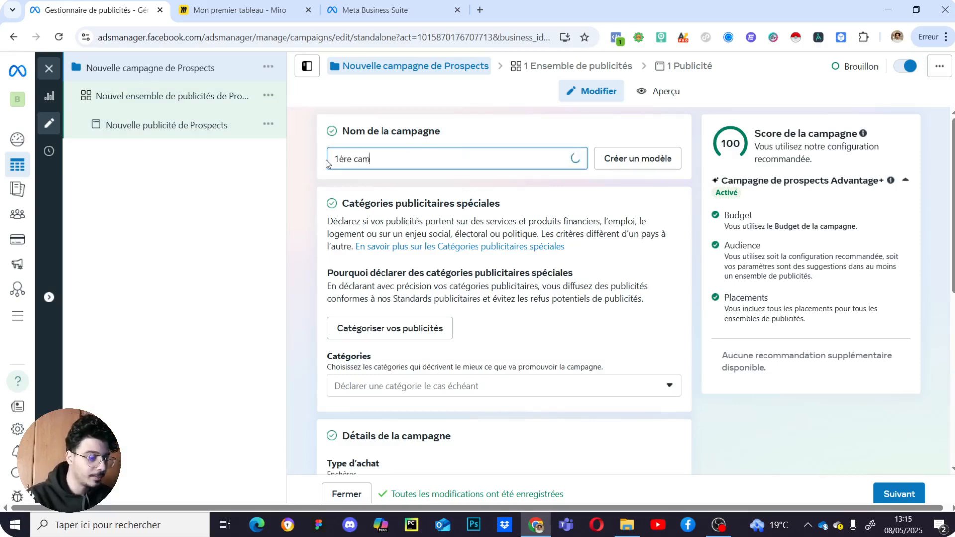
pyautogui.write('pagne - service')
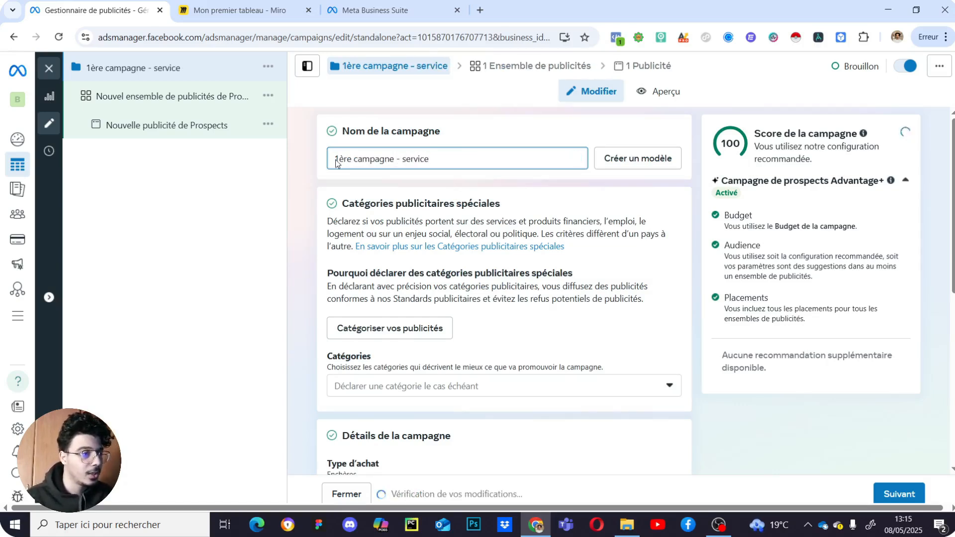
pyautogui.scroll(-1, 542, 298)
pyautogui.scroll(-1, 542, 297)
pyautogui.scroll(2, 479, 290)
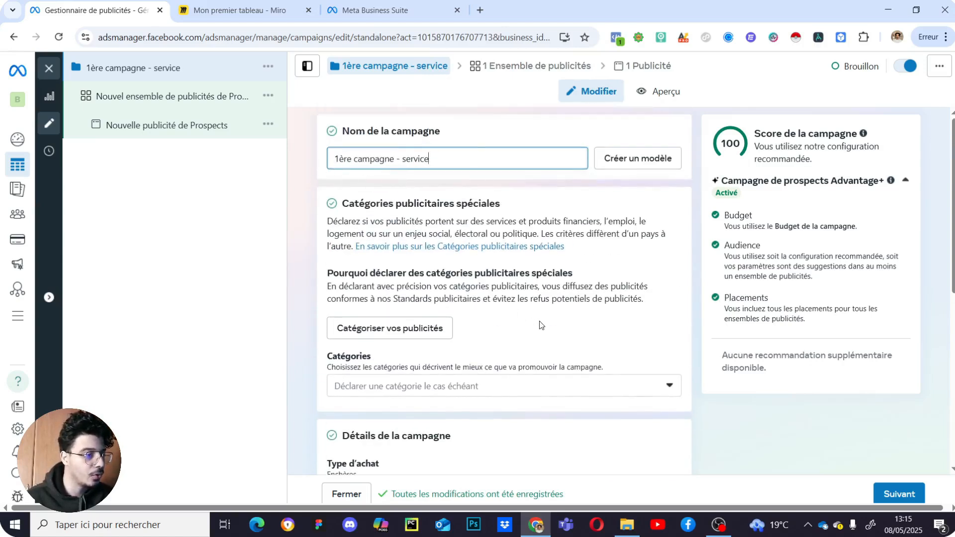
pyautogui.scroll(-2, 541, 324)
pyautogui.scroll(2, 535, 328)
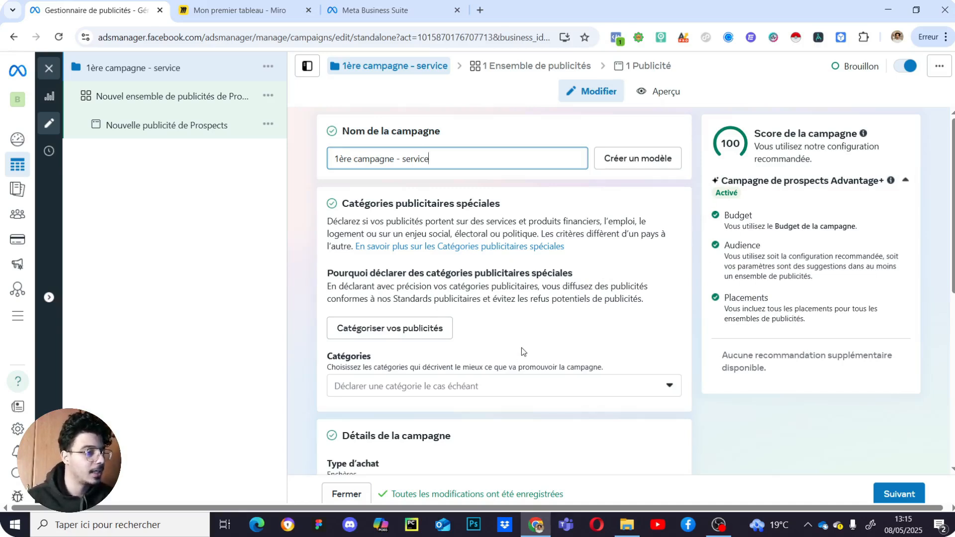
# - Change the daily budget from 25,00 $ to 10,00 $, giving a 70,00 $ weekly maximum
pyautogui.scroll(-5, 542, 320)
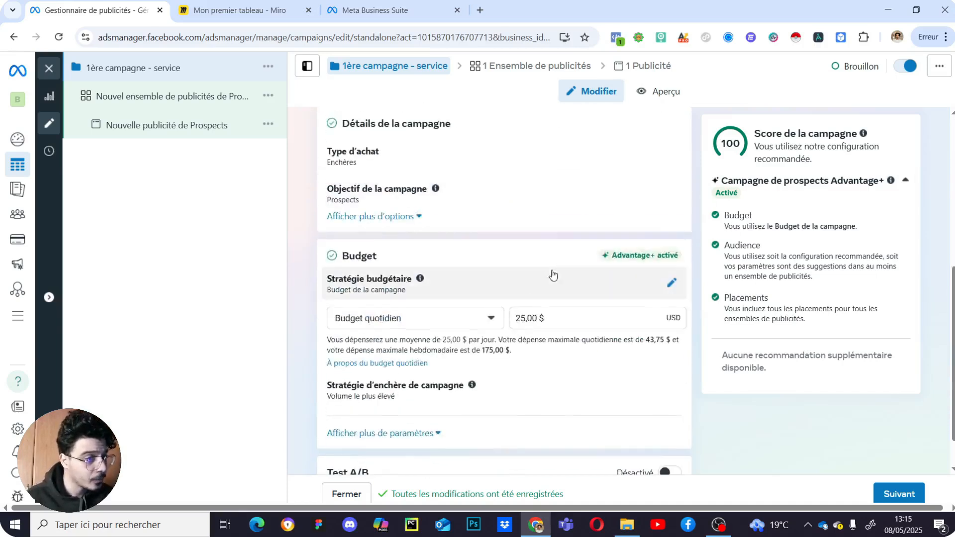
pyautogui.scroll(1, 552, 271)
pyautogui.scroll(-2, 552, 287)
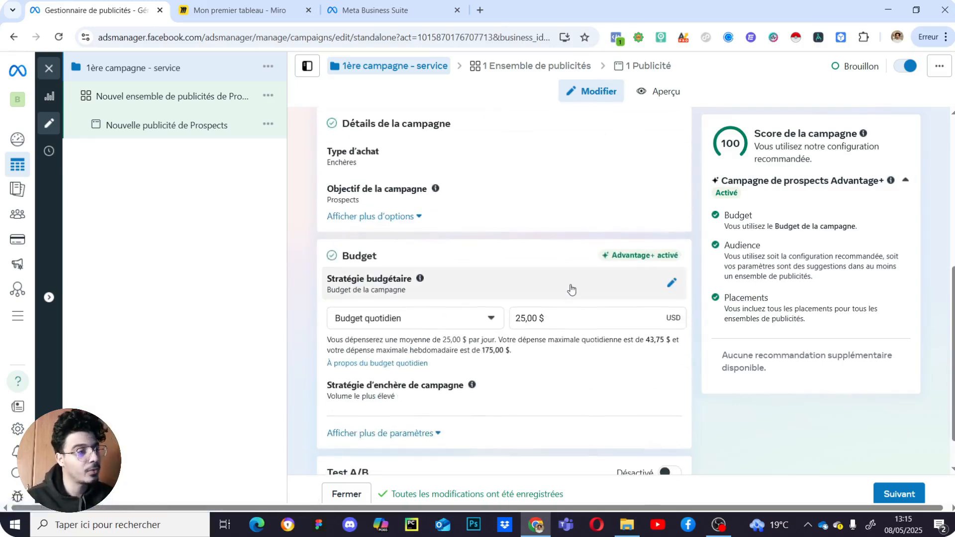
pyautogui.scroll(3, 552, 271)
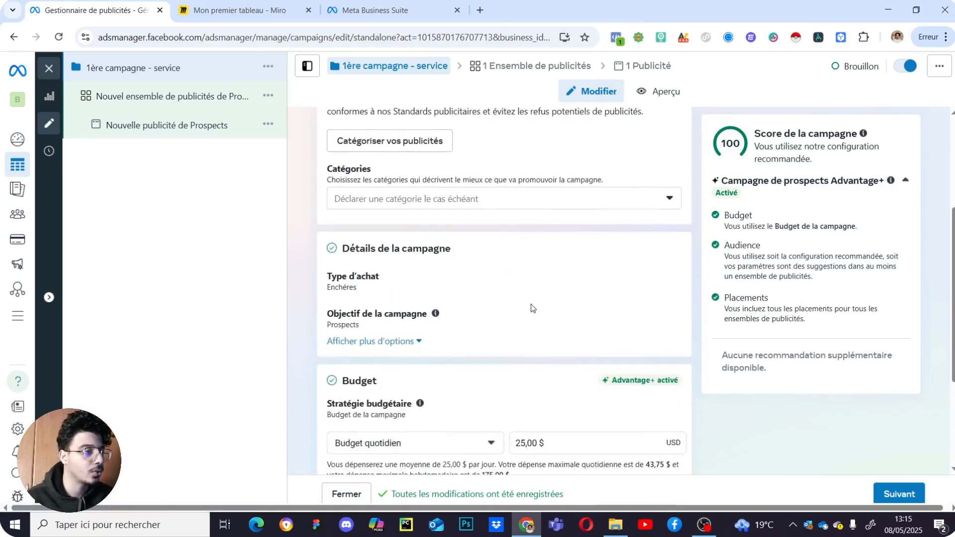
pyautogui.scroll(-2, 531, 308)
pyautogui.scroll(-1, 522, 332)
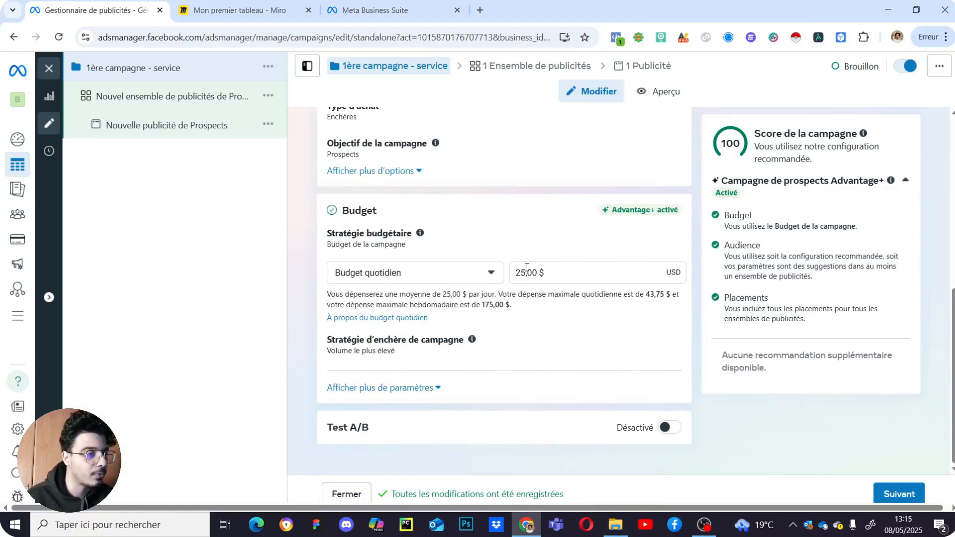
pyautogui.scroll(8, 522, 268)
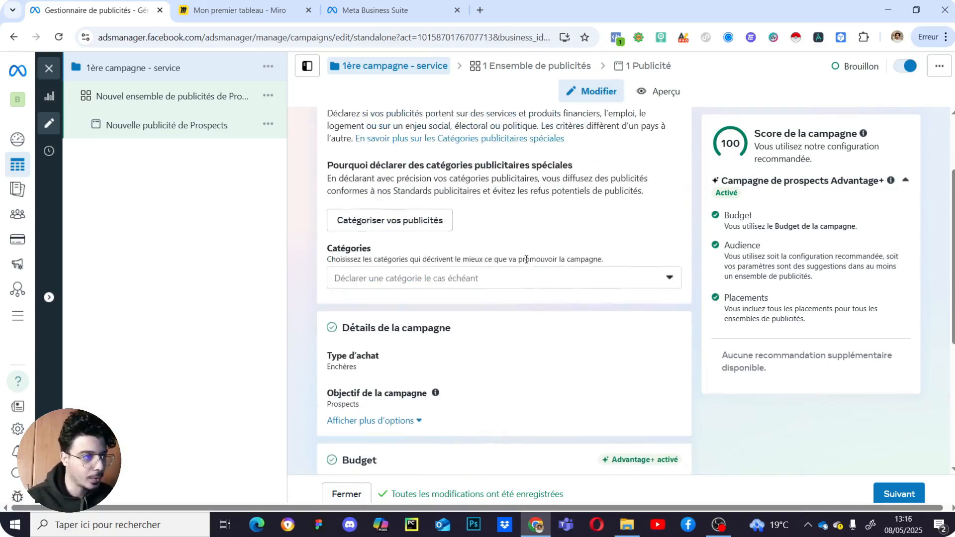
pyautogui.scroll(-8, 515, 222)
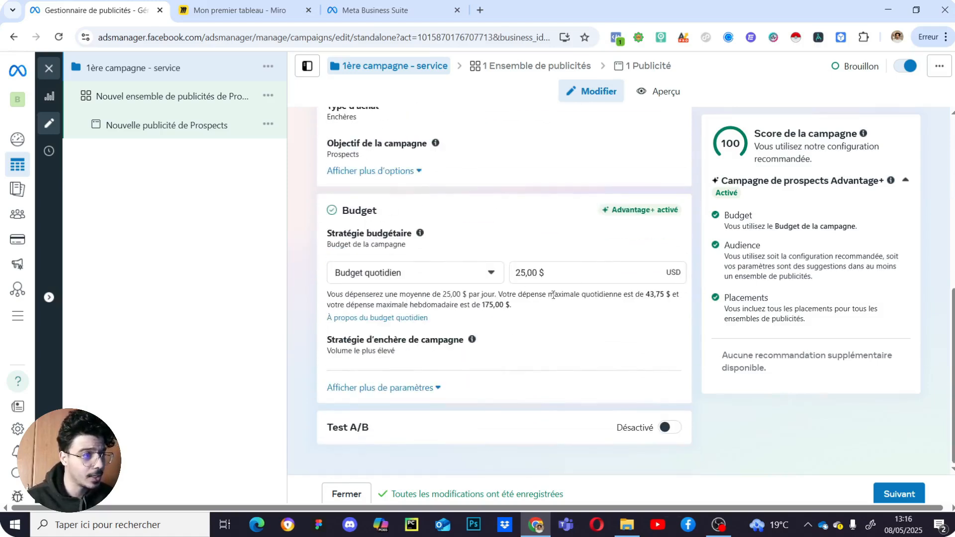
pyautogui.doubleClick(525, 272)
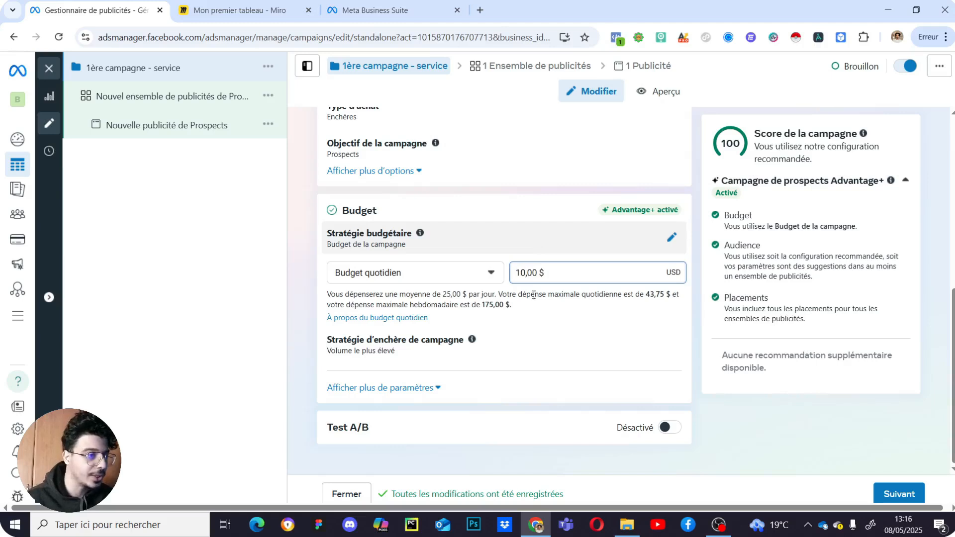
pyautogui.click(581, 330)
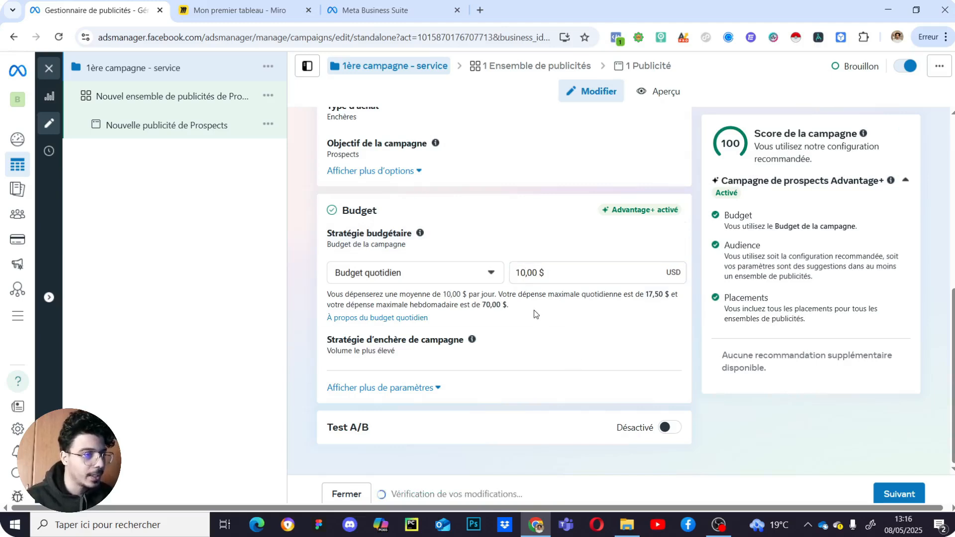
# - Go to the ad set level and replace its name with 'Adset n1 - broad - par intérêt'
pyautogui.click(899, 495)
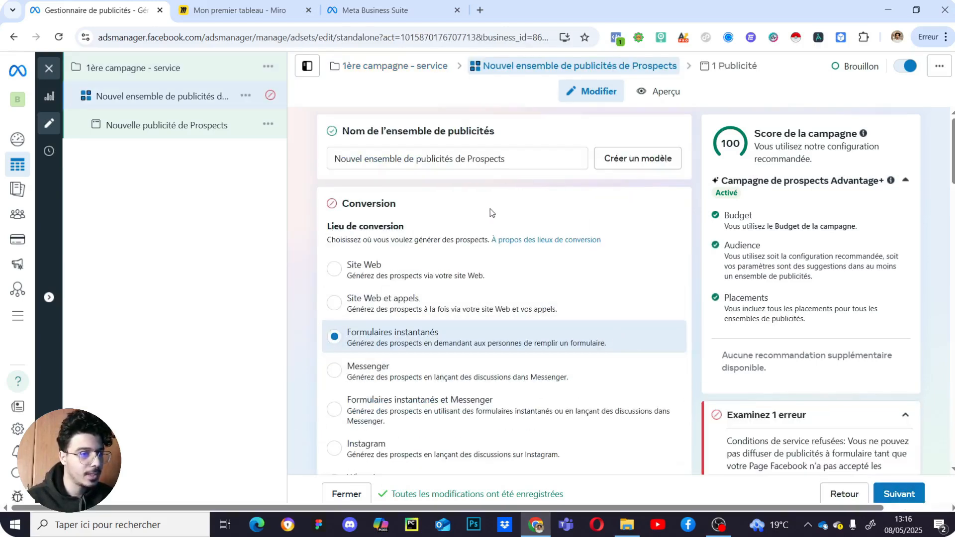
pyautogui.moveTo(516, 161); pyautogui.dragTo(321, 161)
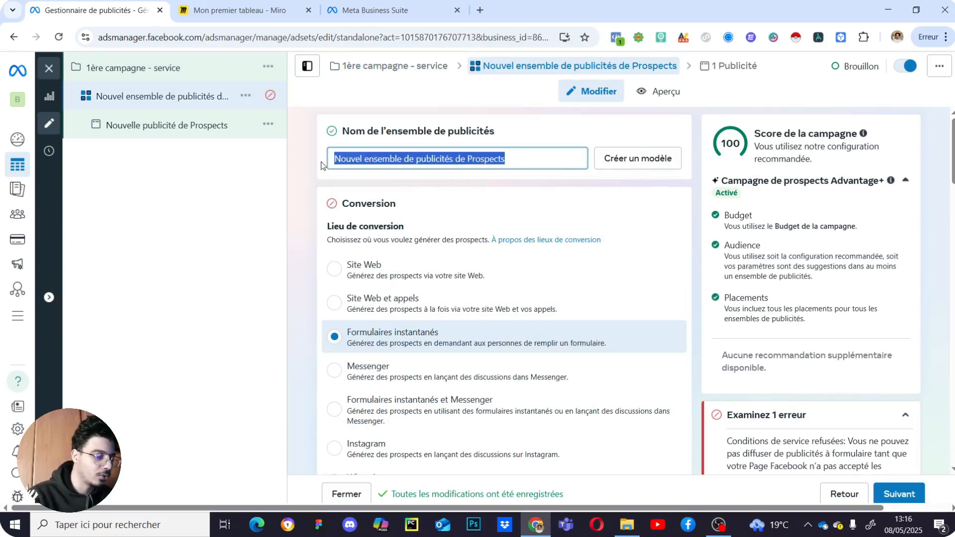
pyautogui.write('Ads')
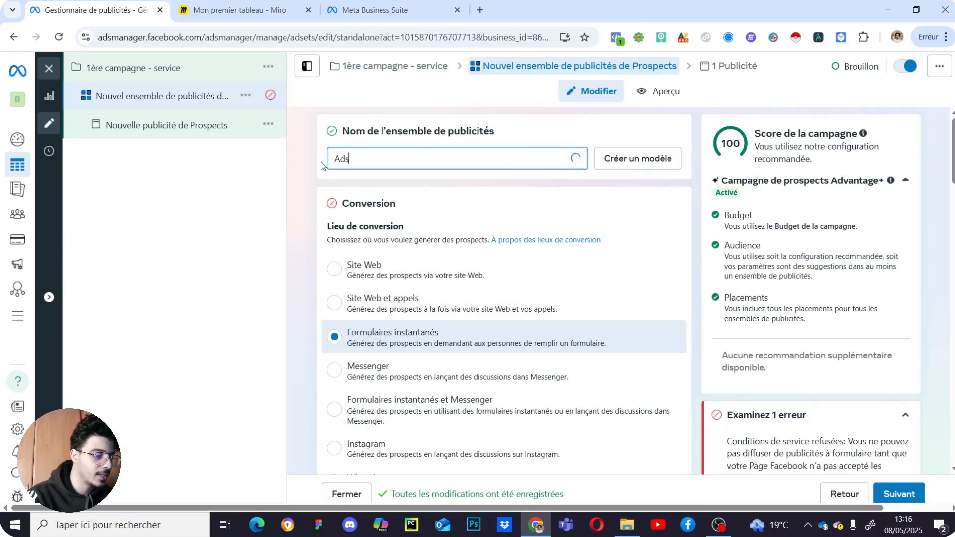
pyautogui.write('et n°1')
pyautogui.press('BackSpace')
pyautogui.press('BackSpace')
pyautogui.write('1')
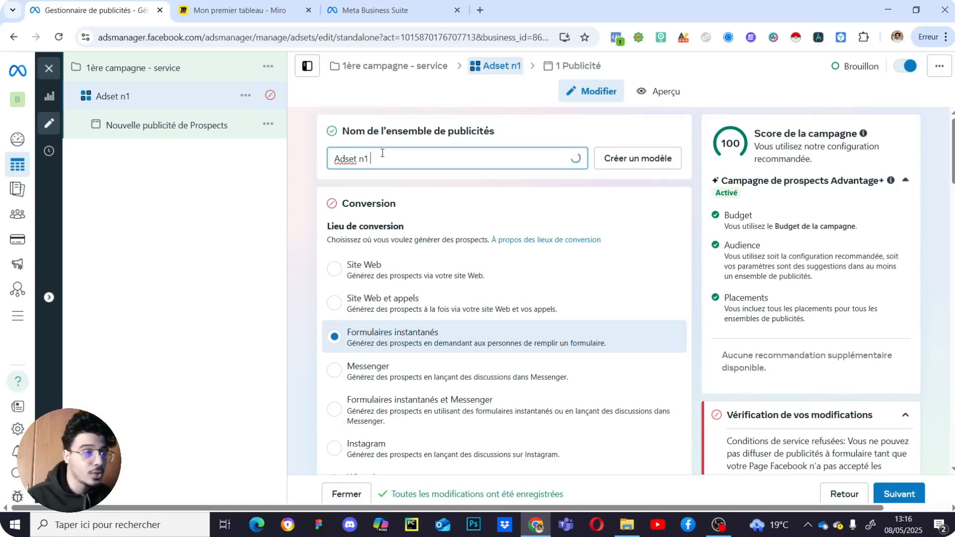
pyautogui.write('- broad')
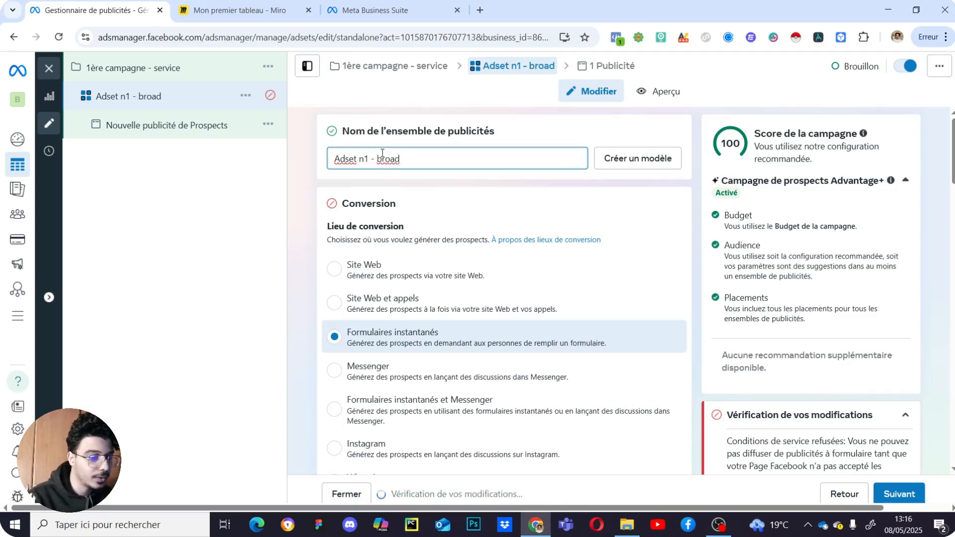
pyautogui.write(' - par ri')
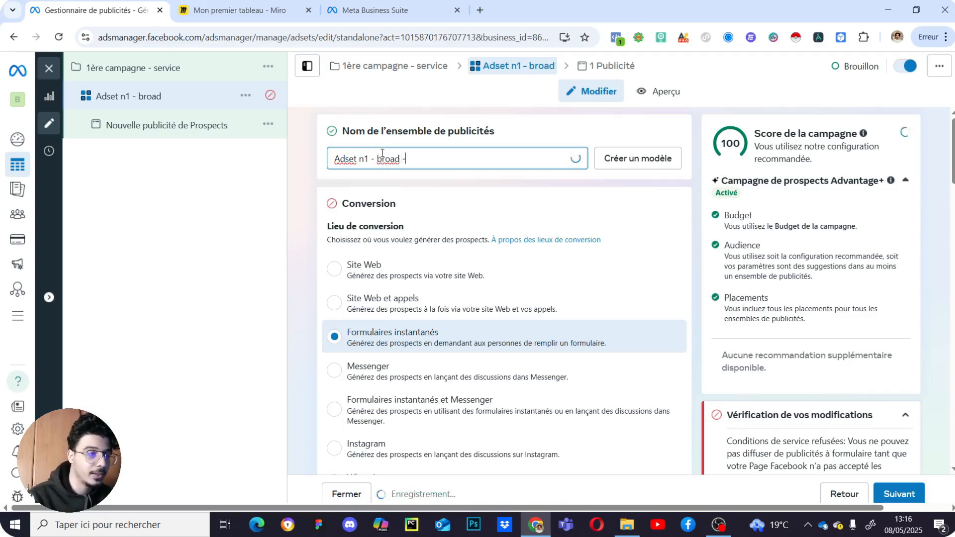
pyautogui.press('BackSpace')
pyautogui.press('BackSpace')
pyautogui.write('intérêt')
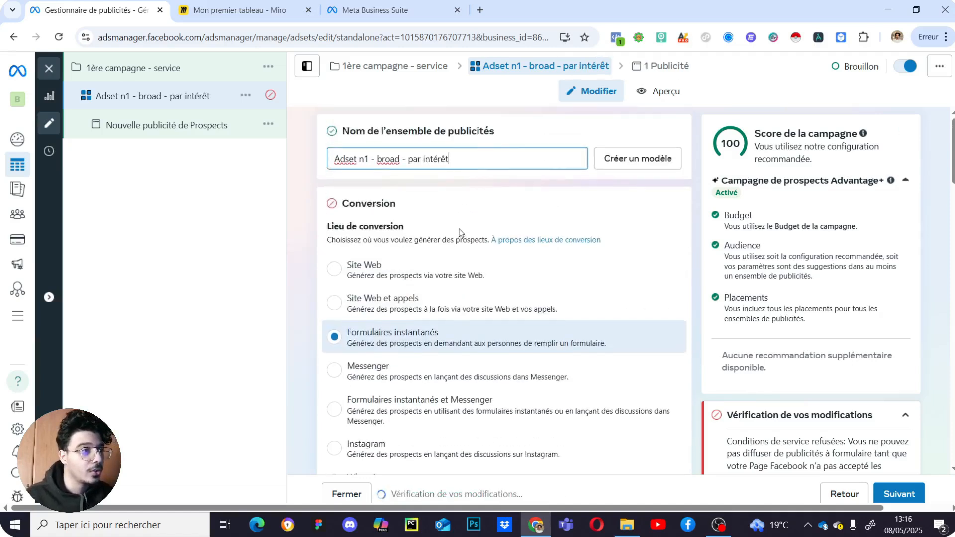
# - Select Marketing AELH instead of Krowair shop as the promoted Facebook Page
pyautogui.scroll(-2, 420, 194)
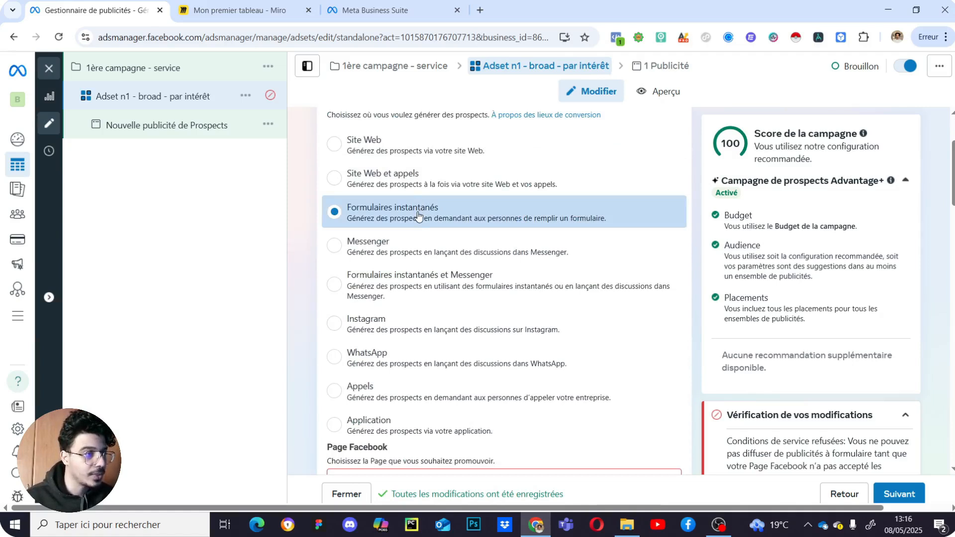
pyautogui.scroll(-3, 464, 278)
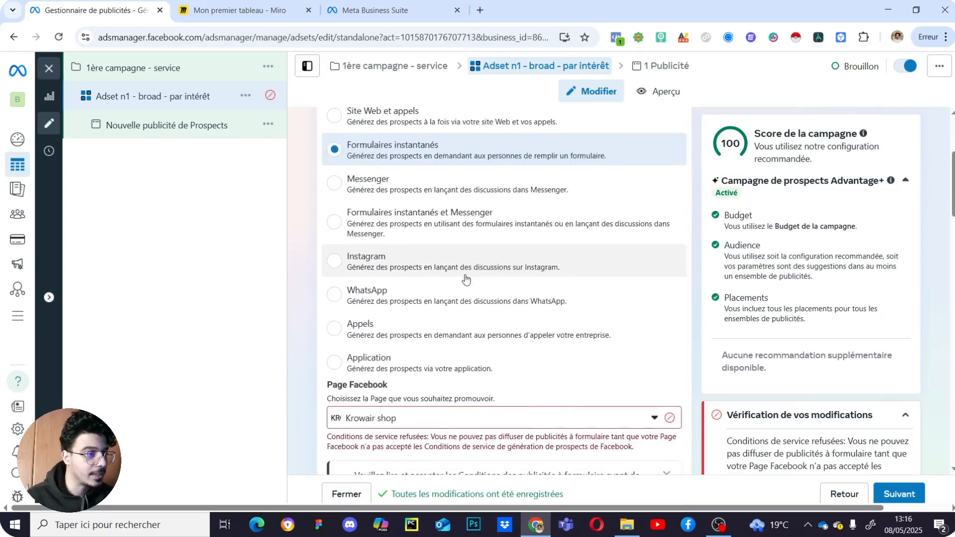
pyautogui.click(474, 353)
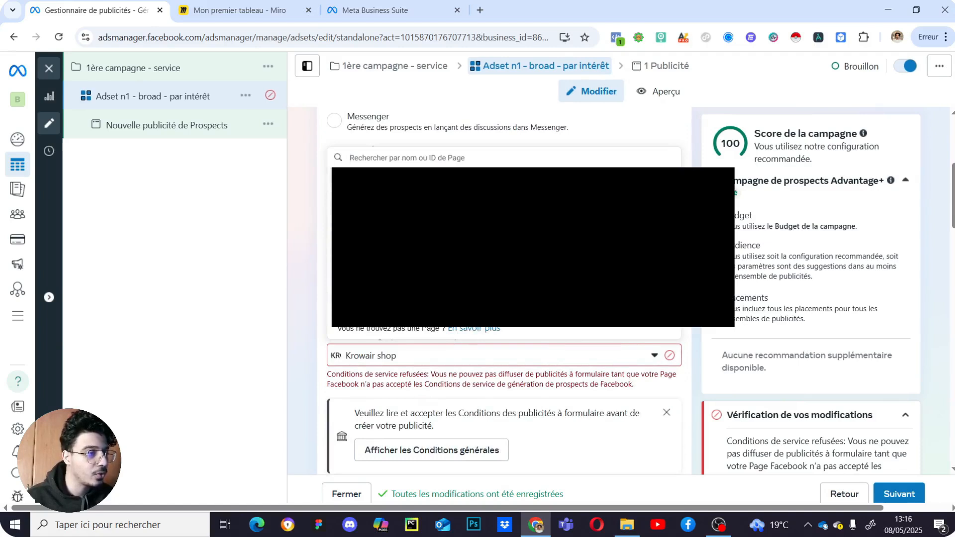
pyautogui.click(491, 314)
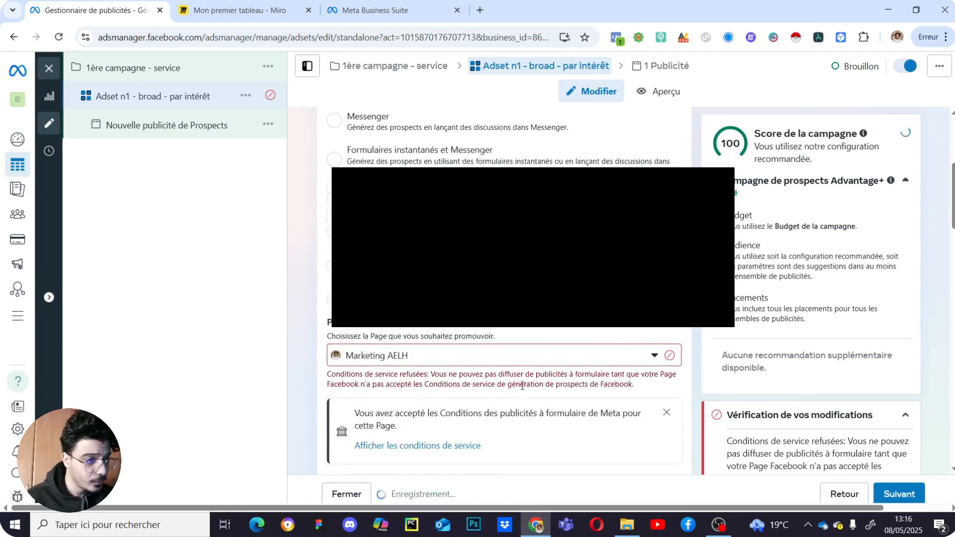
# - Open the lead ad terms of service in a new tab
pyautogui.scroll(-1, 522, 386)
pyautogui.scroll(-1, 466, 366)
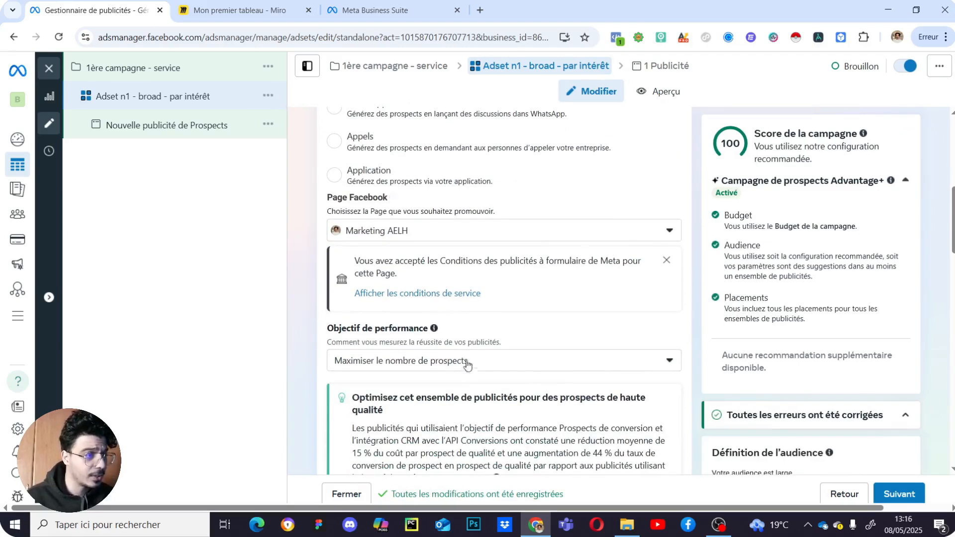
pyautogui.click(419, 294)
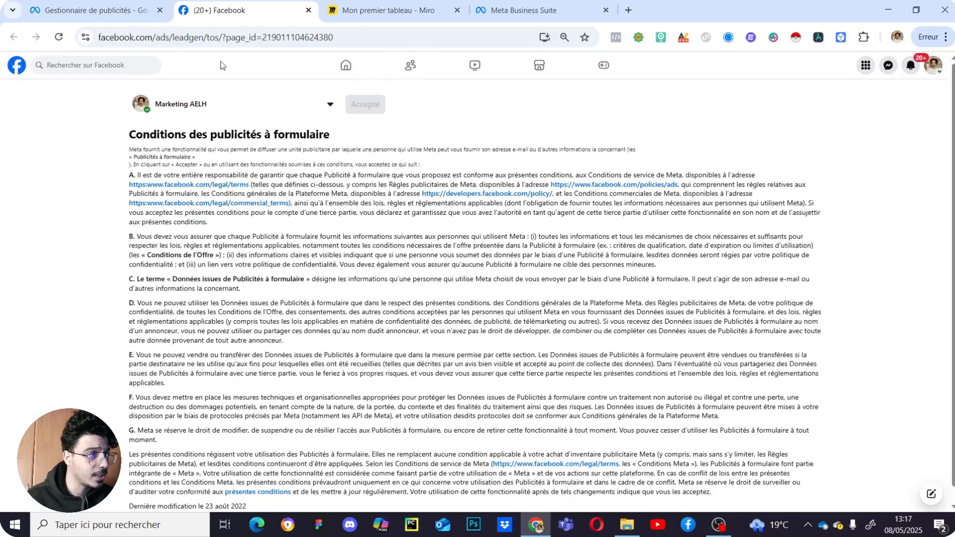
# - Return to the Gestionnaire de publicités tab showing the ad set form
pyautogui.click(95, 10)
pyautogui.scroll(-1, 561, 328)
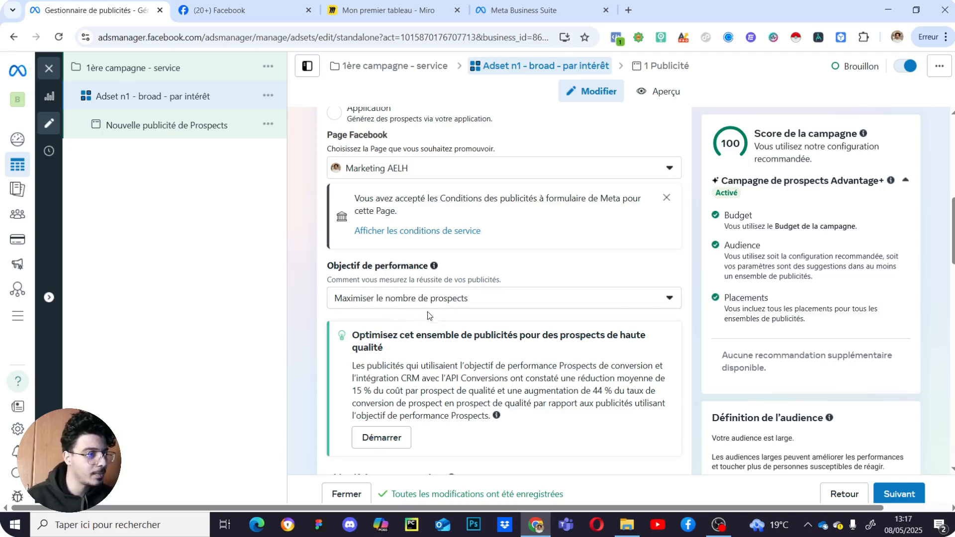
# - Keep Maximiser le nombre de prospects as the ad set's performance goal
pyautogui.click(438, 298)
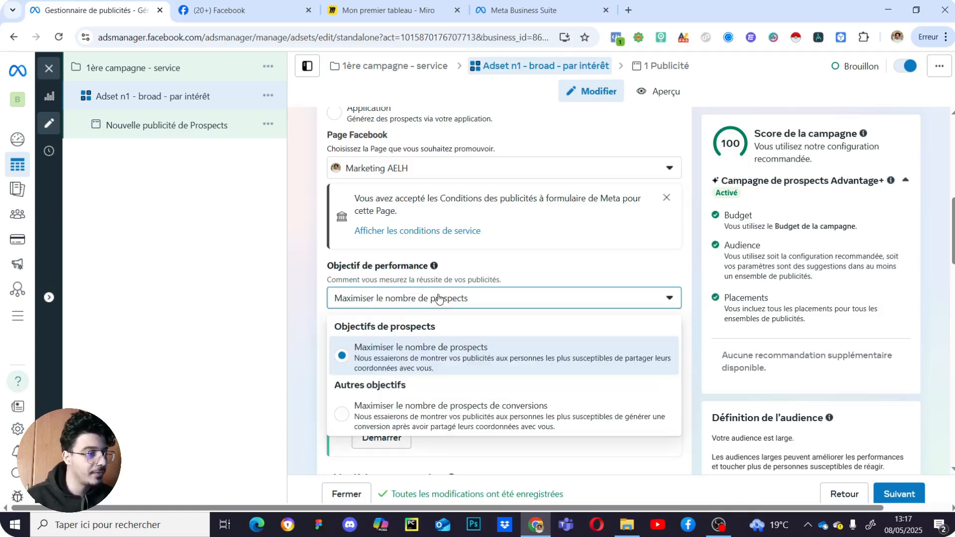
pyautogui.scroll(-1, 474, 261)
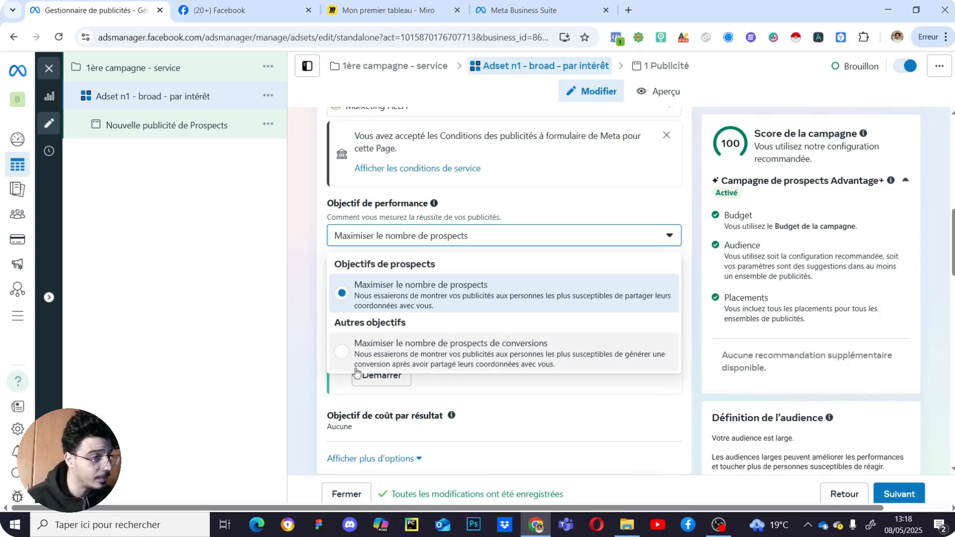
pyautogui.click(436, 302)
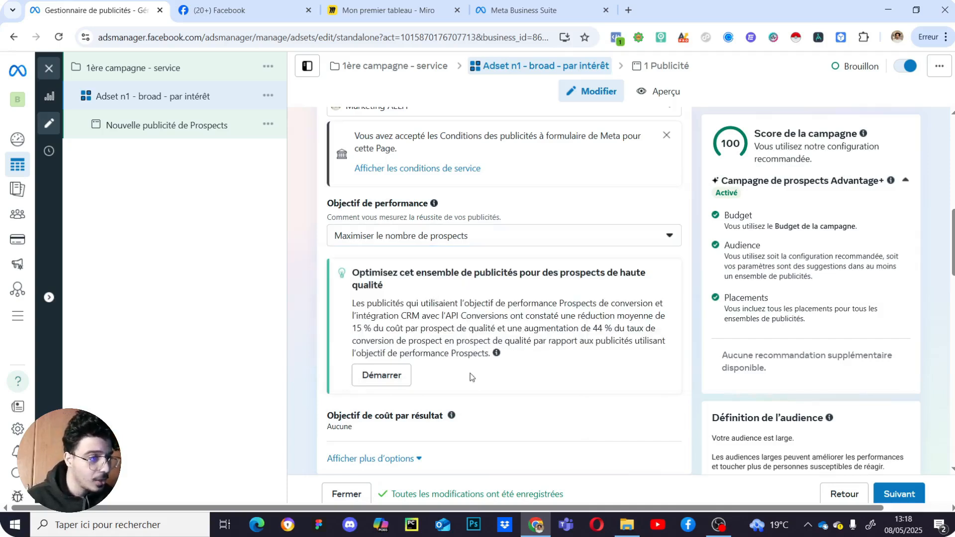
pyautogui.scroll(-1, 471, 376)
pyautogui.scroll(-2, 452, 279)
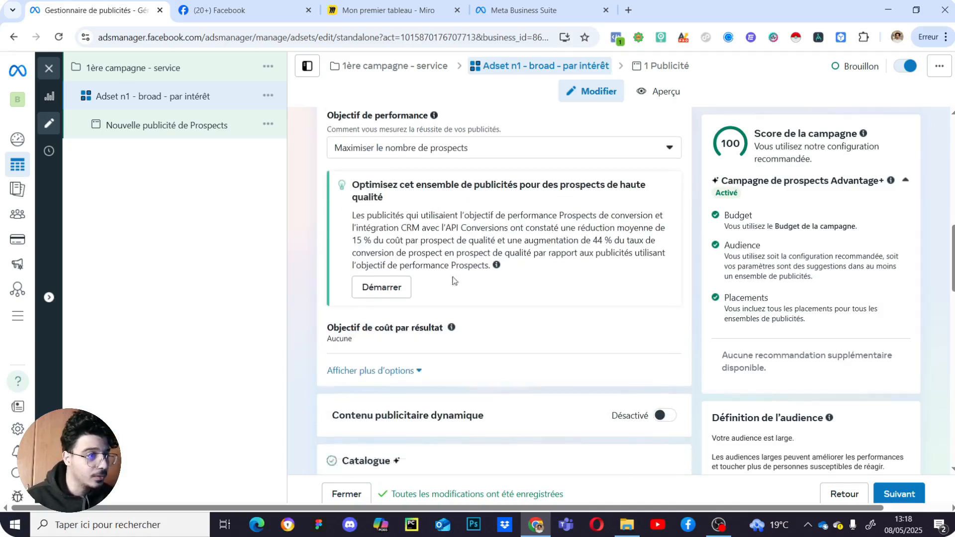
pyautogui.scroll(2, 427, 209)
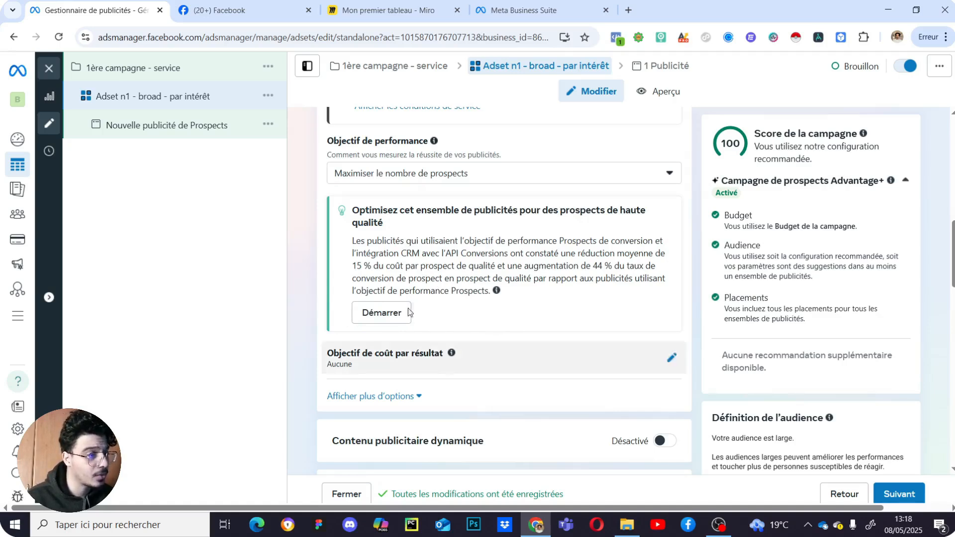
pyautogui.scroll(-1, 497, 323)
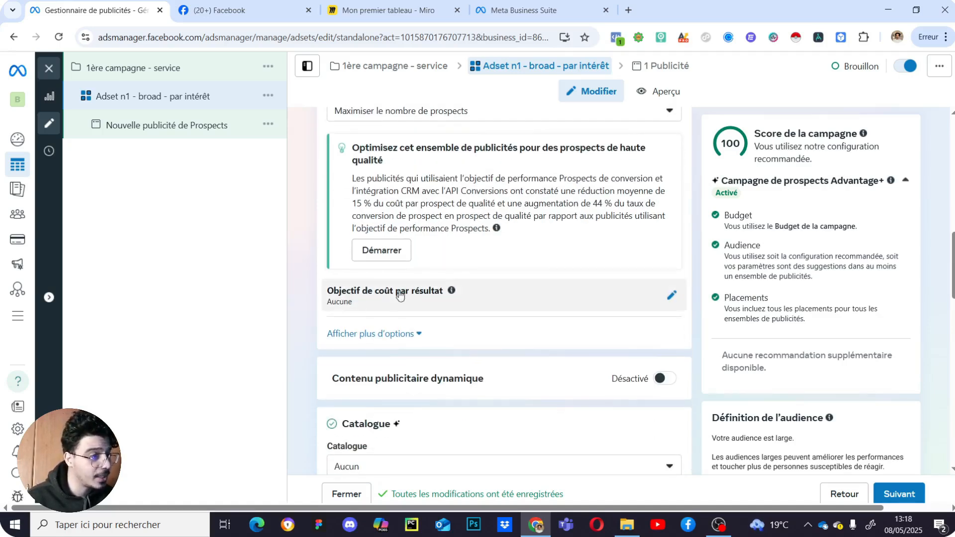
pyautogui.scroll(-1, 427, 240)
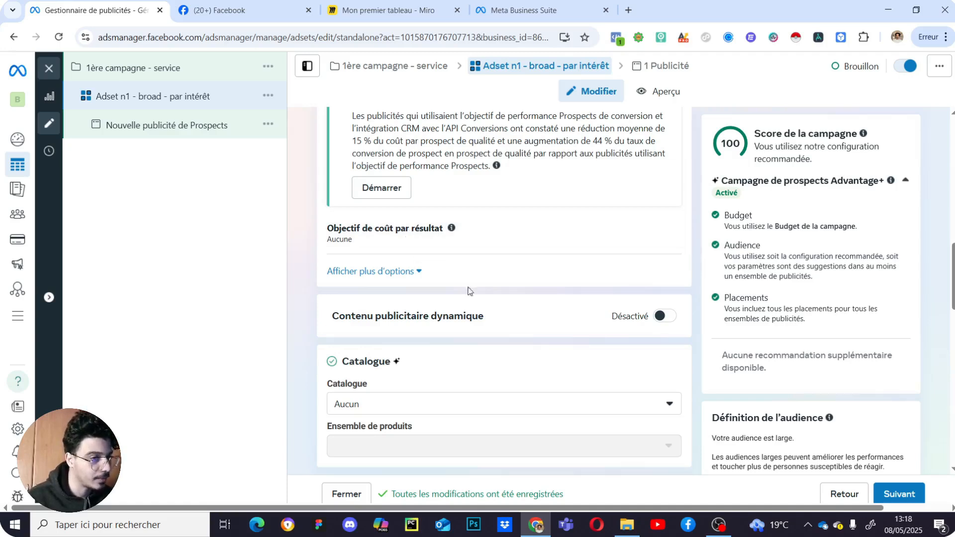
pyautogui.click(376, 271)
pyautogui.click(375, 272)
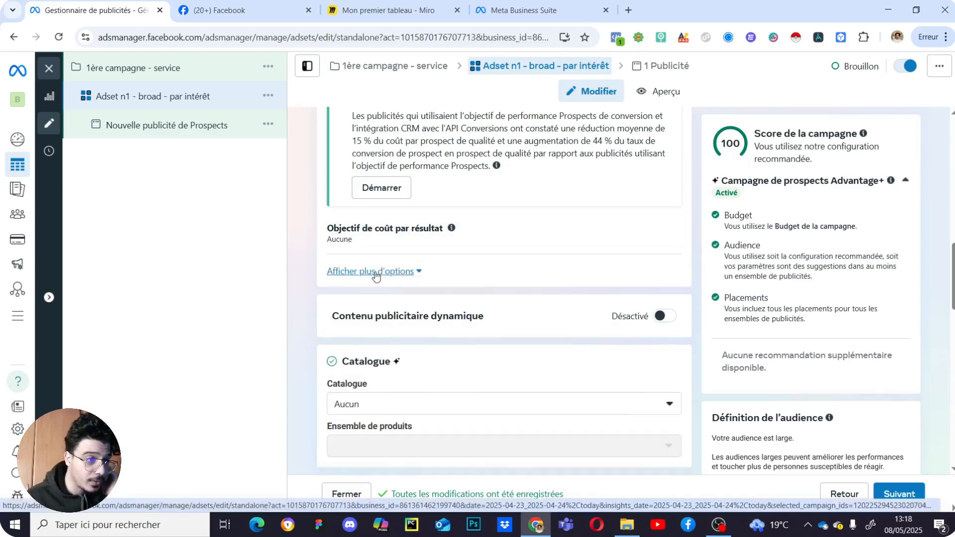
pyautogui.scroll(-2, 448, 323)
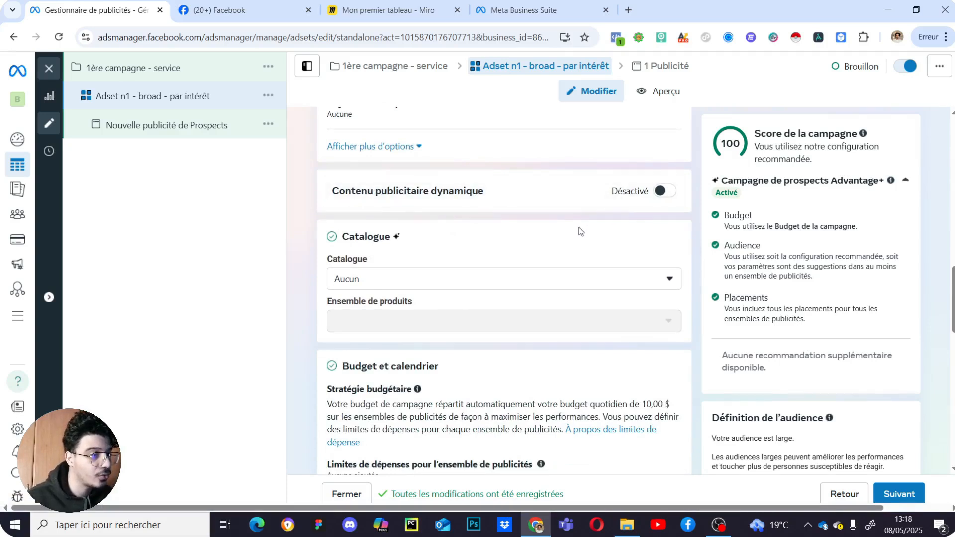
pyautogui.scroll(-3, 567, 239)
pyautogui.scroll(2, 549, 258)
pyautogui.scroll(-3, 572, 259)
pyautogui.scroll(4, 599, 256)
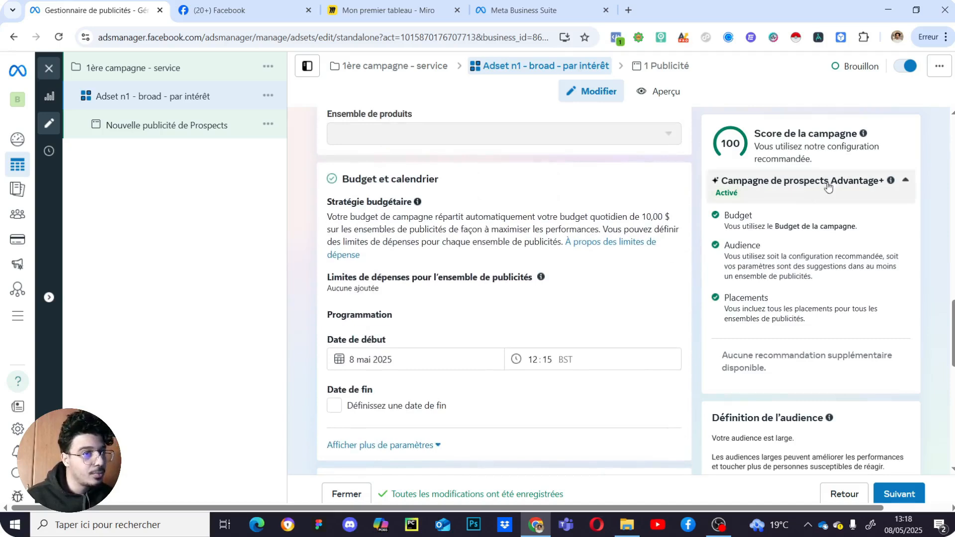
pyautogui.scroll(-2, 565, 305)
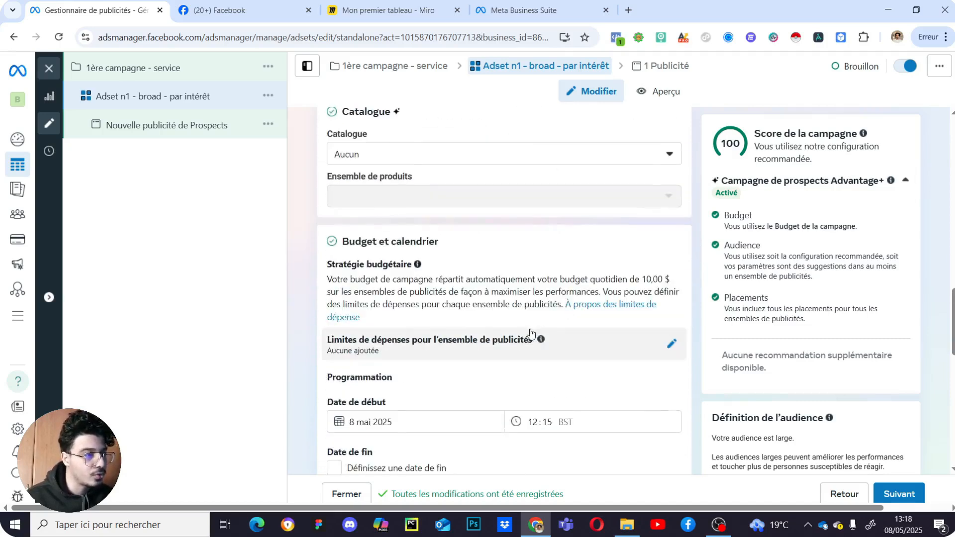
pyautogui.scroll(-2, 534, 318)
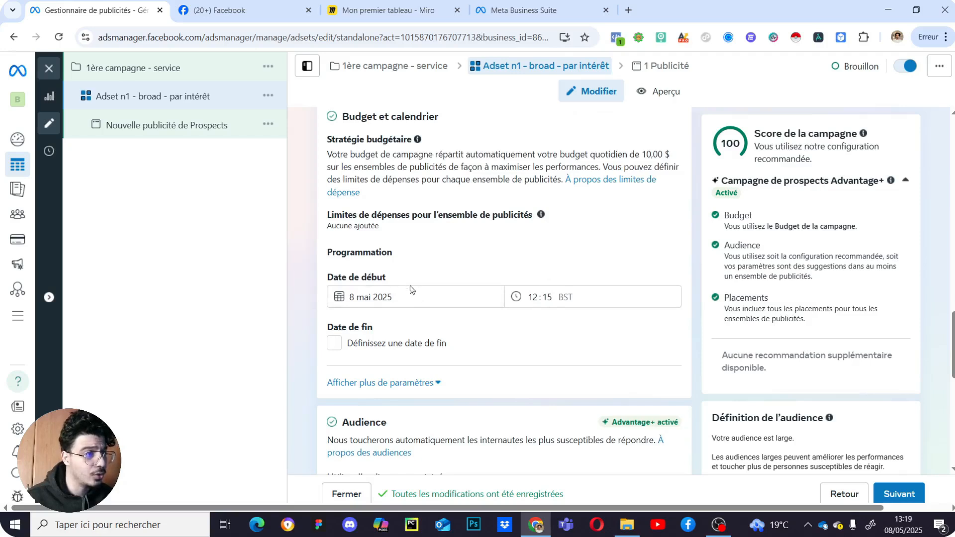
pyautogui.scroll(1, 542, 338)
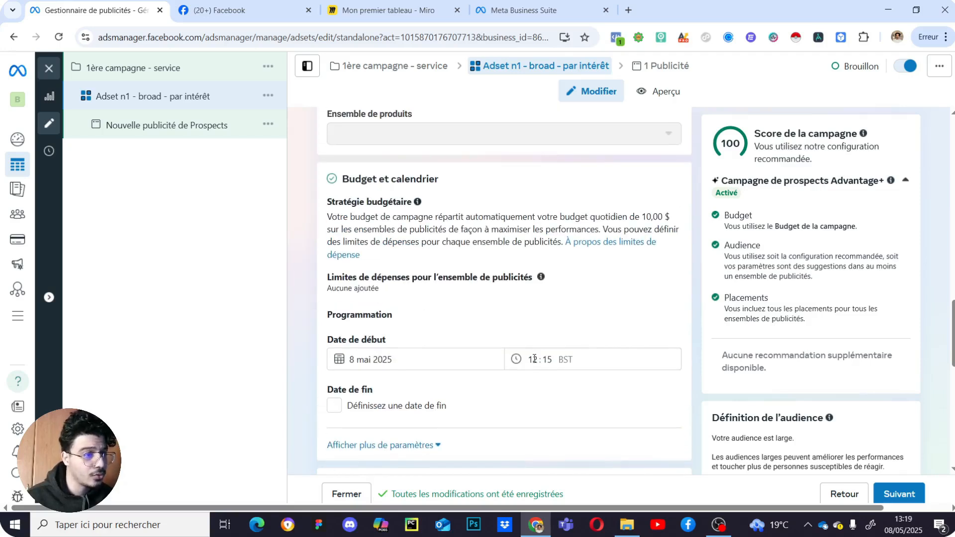
# - Set the ad set start to 9 May 2025 at 06:00, leaving no end date
pyautogui.click(378, 359)
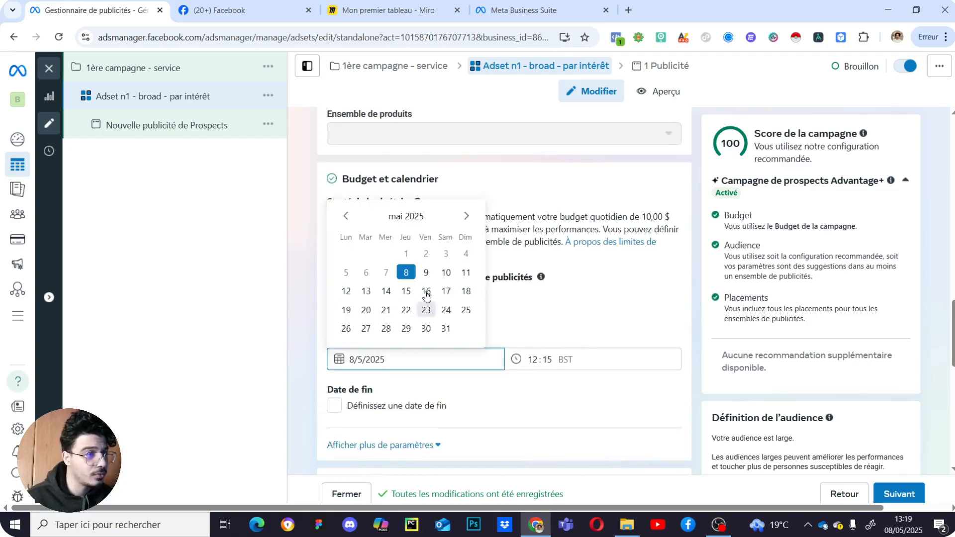
pyautogui.click(427, 273)
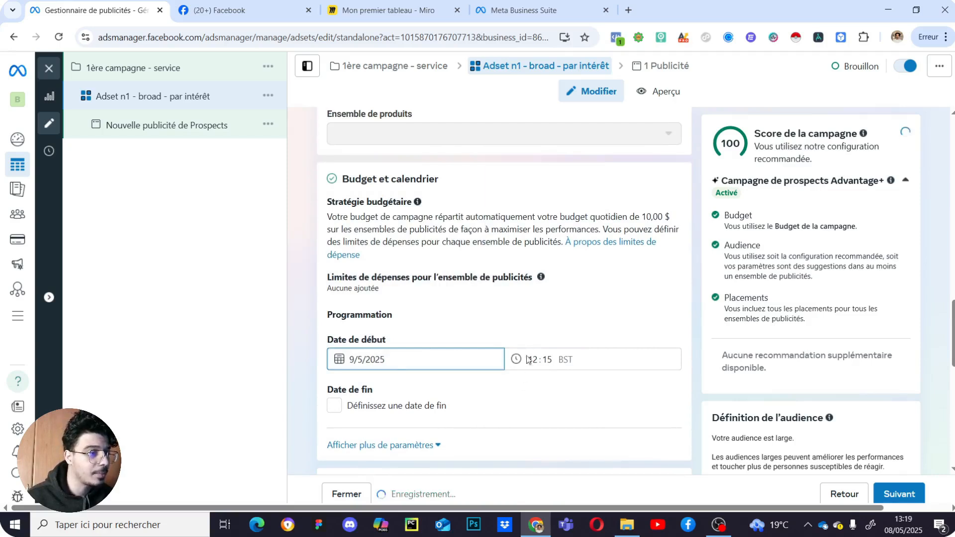
pyautogui.scroll(-2, 517, 338)
pyautogui.click(533, 234)
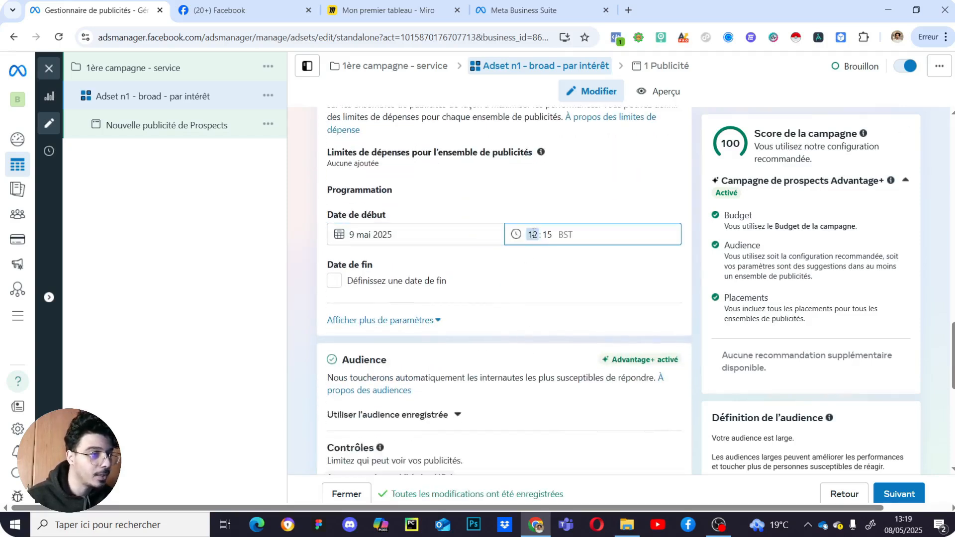
pyautogui.click(547, 234)
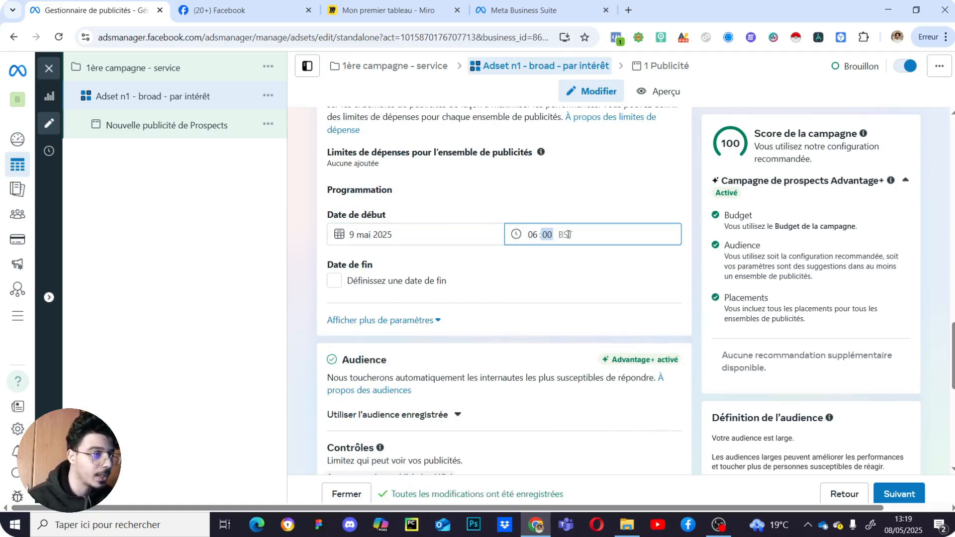
pyautogui.click(587, 280)
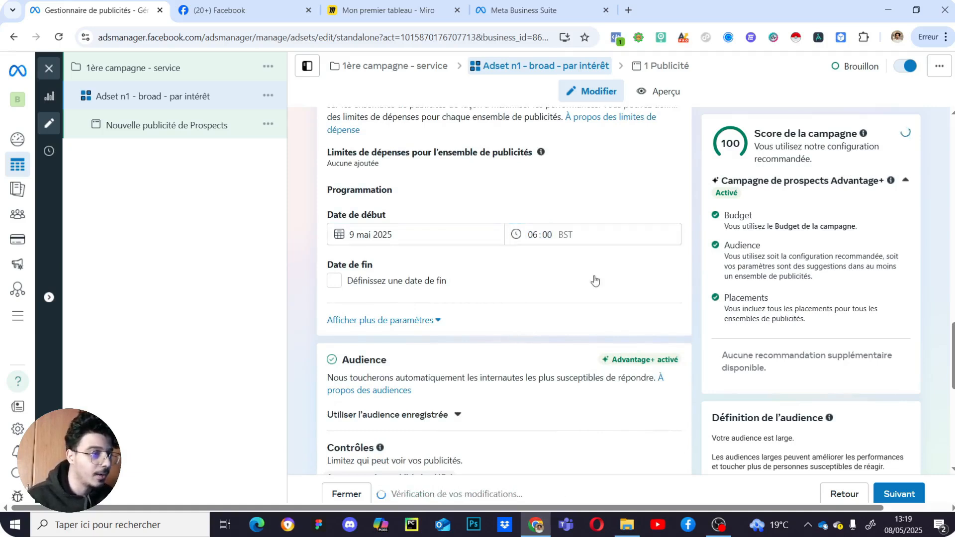
pyautogui.click(365, 281)
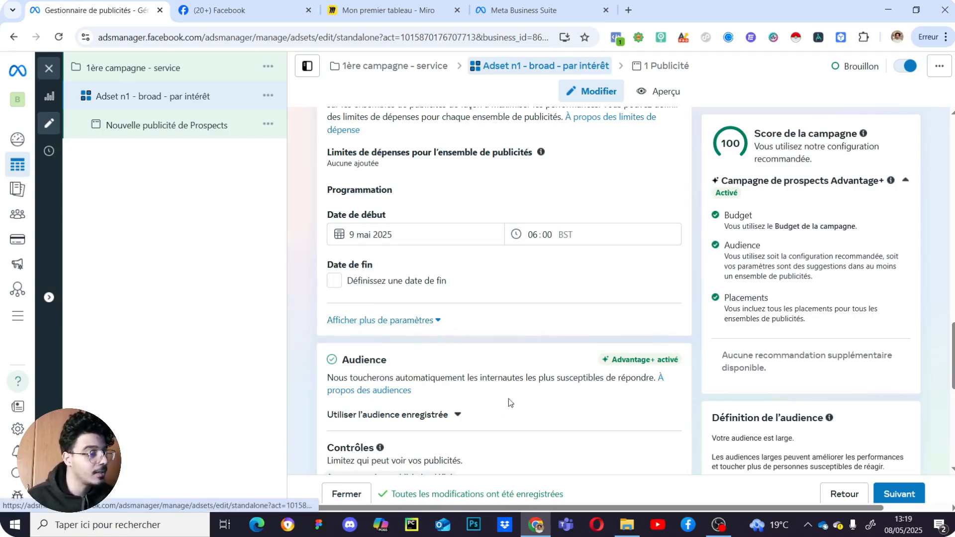
# - Reveal and hide the extra schedule parameters, then scroll down to the location controls
pyautogui.click(434, 321)
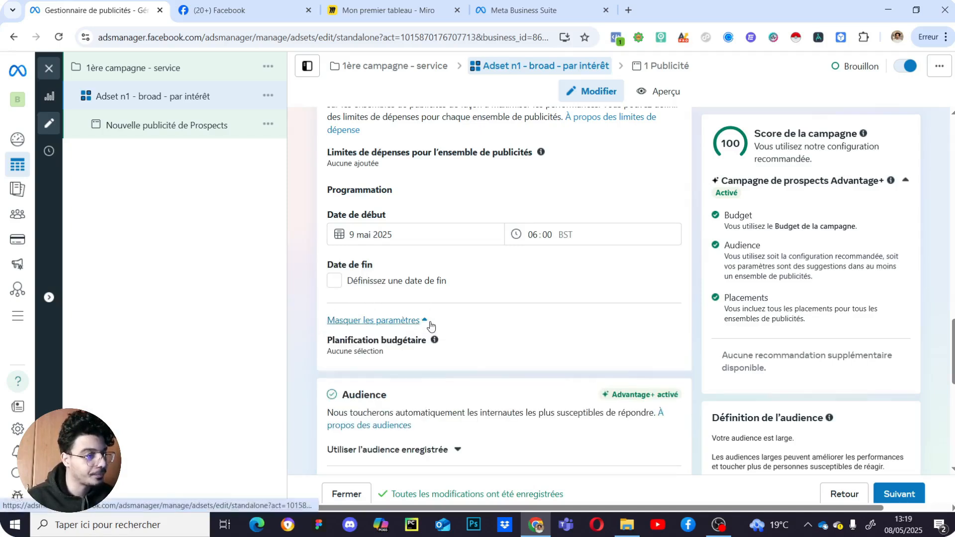
pyautogui.click(430, 320)
pyautogui.scroll(-3, 525, 363)
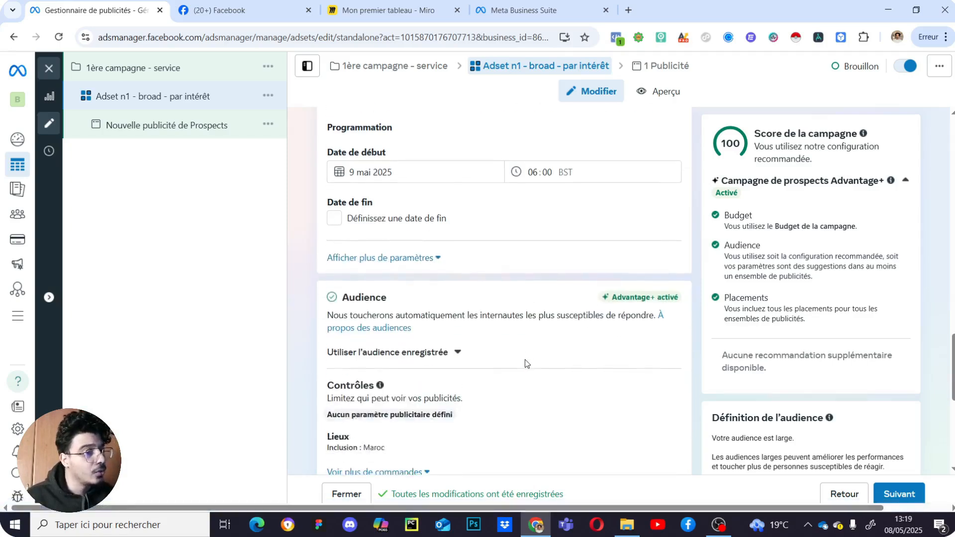
pyautogui.scroll(-1, 523, 366)
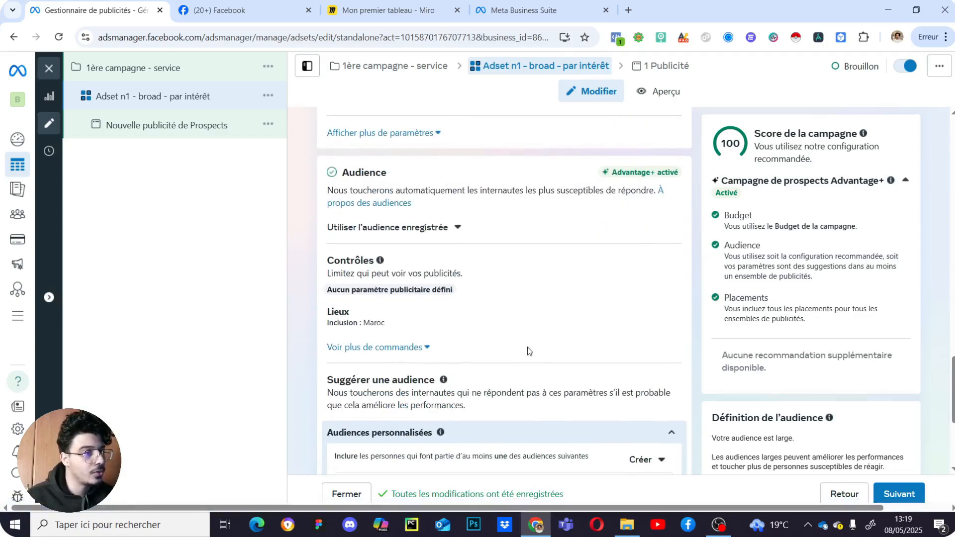
pyautogui.scroll(2, 498, 346)
pyautogui.scroll(-1, 399, 368)
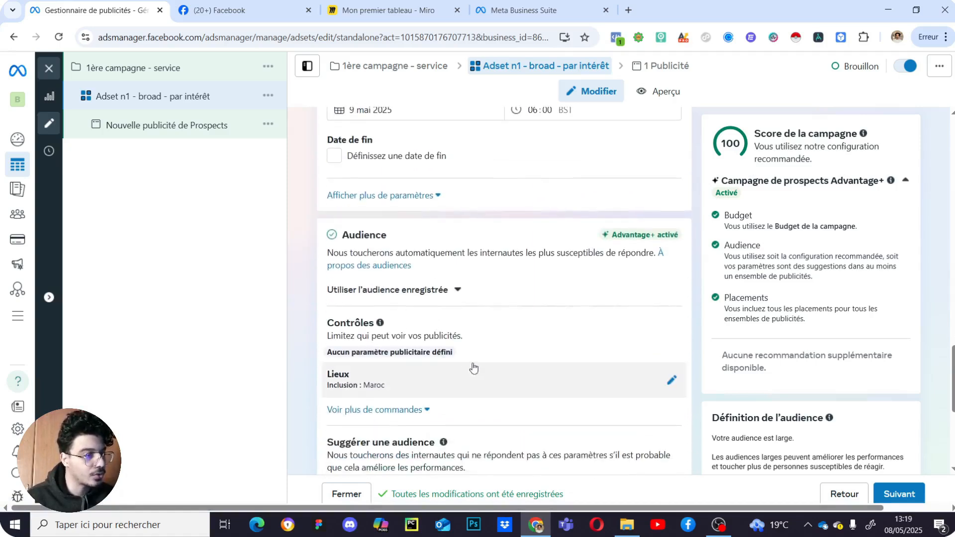
# - Replace Maroc with France in the targeted locations, then remove France again
pyautogui.click(669, 381)
pyautogui.scroll(-2, 621, 382)
pyautogui.click(653, 327)
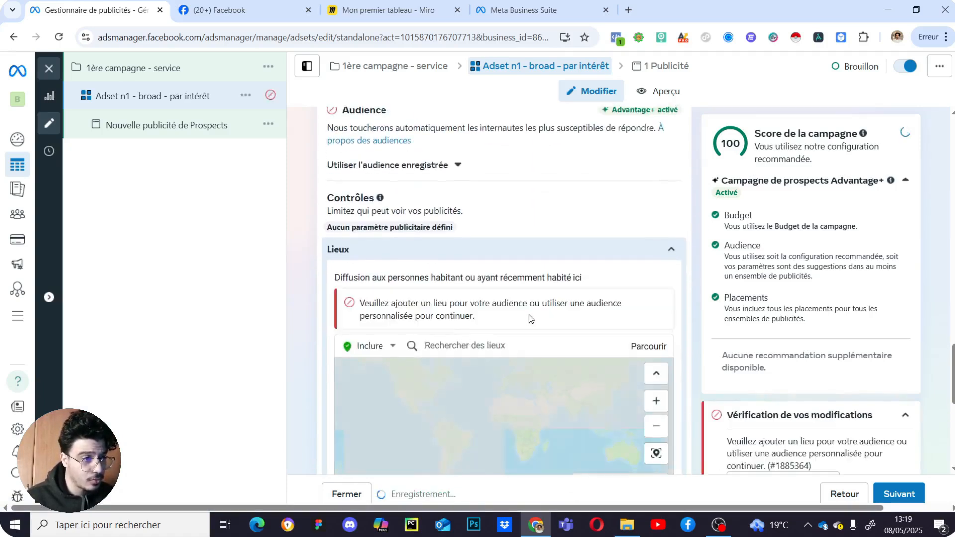
pyautogui.click(469, 346)
pyautogui.write('France')
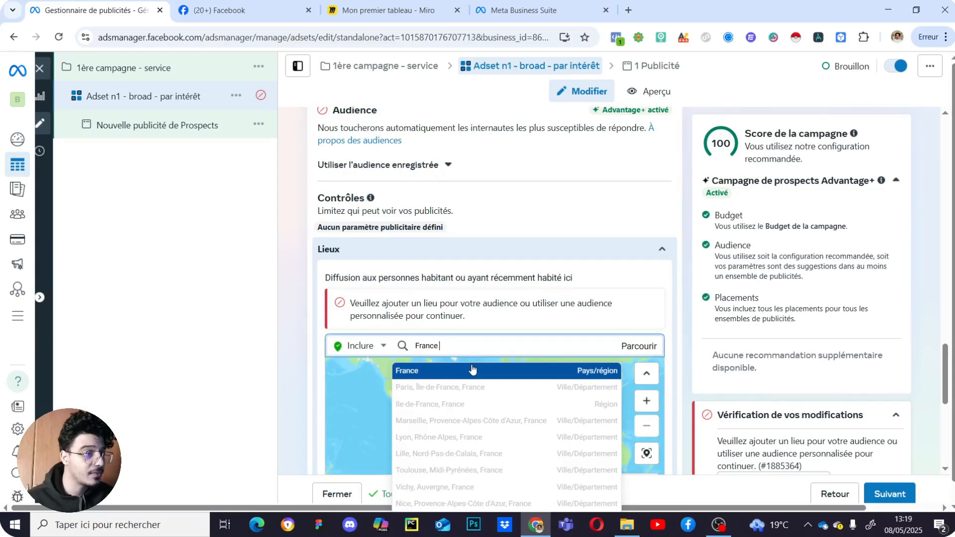
pyautogui.click(471, 371)
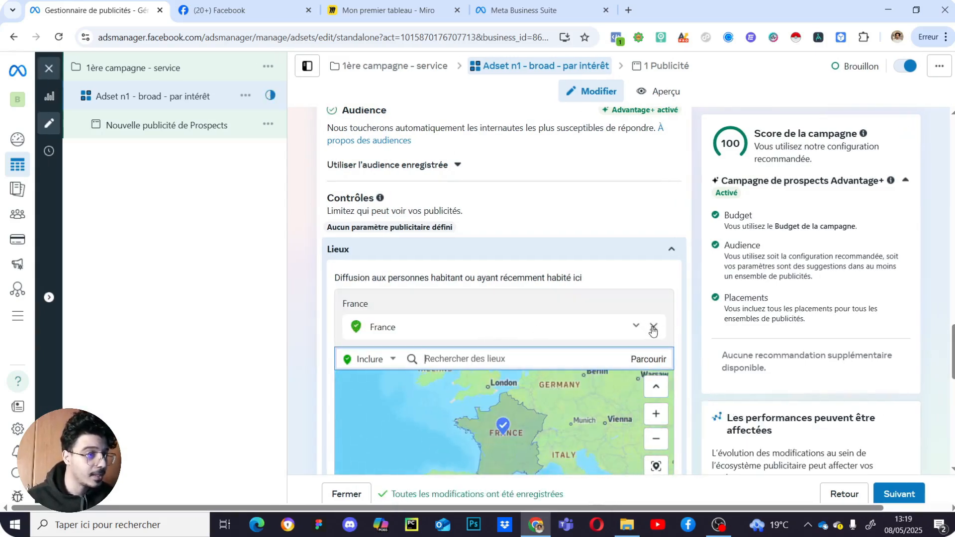
pyautogui.click(653, 328)
# - Search 'Mars' and add Marseille as the targeted location, zooming the map out around it
pyautogui.click(471, 324)
pyautogui.write('Marseille')
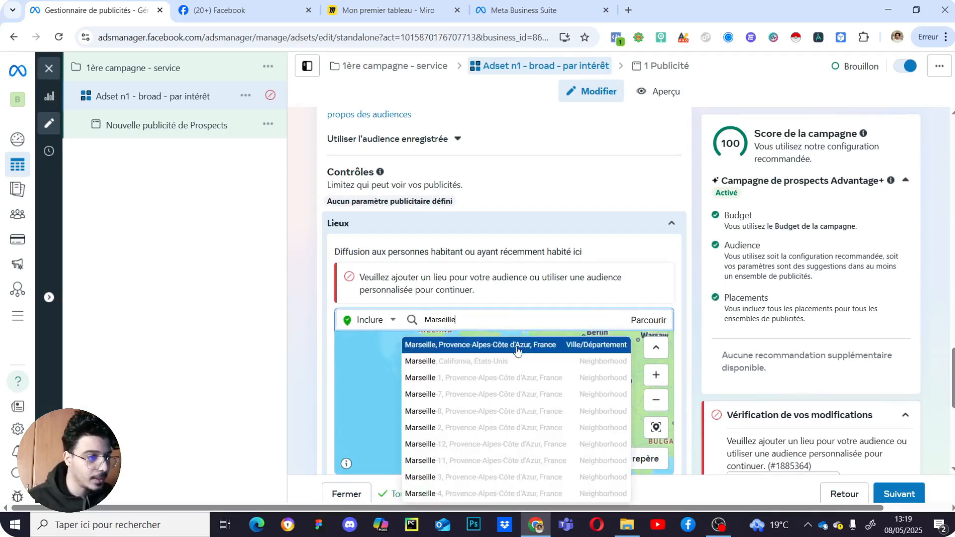
pyautogui.click(569, 351)
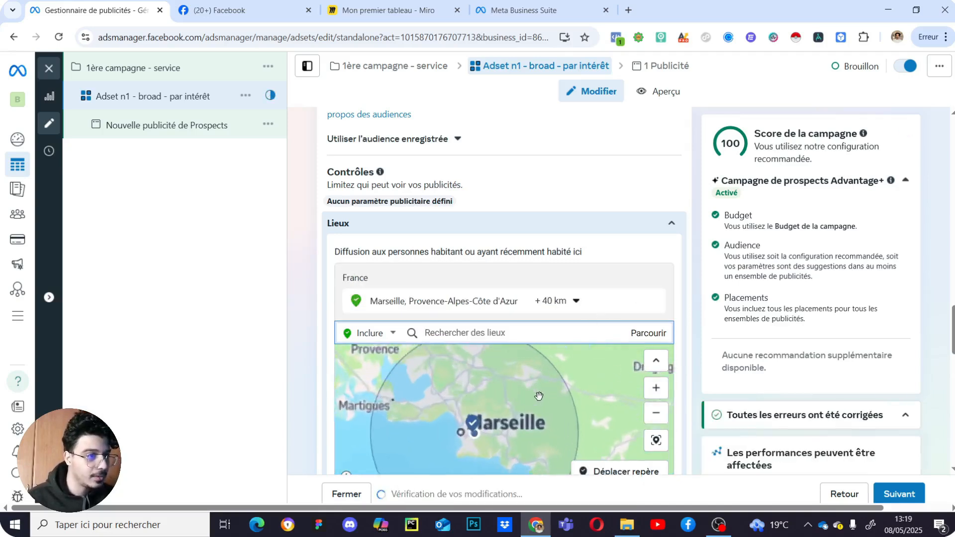
pyautogui.scroll(-10, 502, 356)
pyautogui.scroll(10, 502, 356)
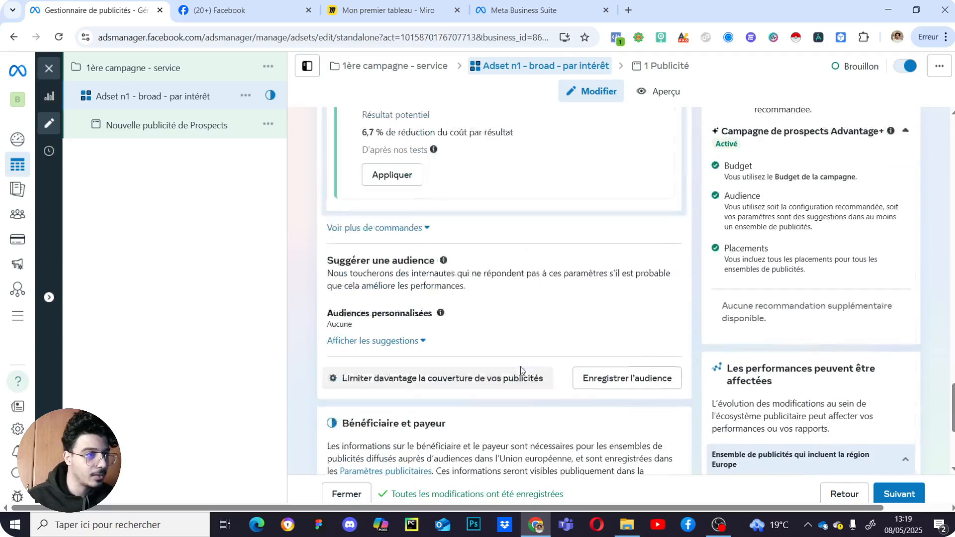
pyautogui.scroll(-2, 476, 354)
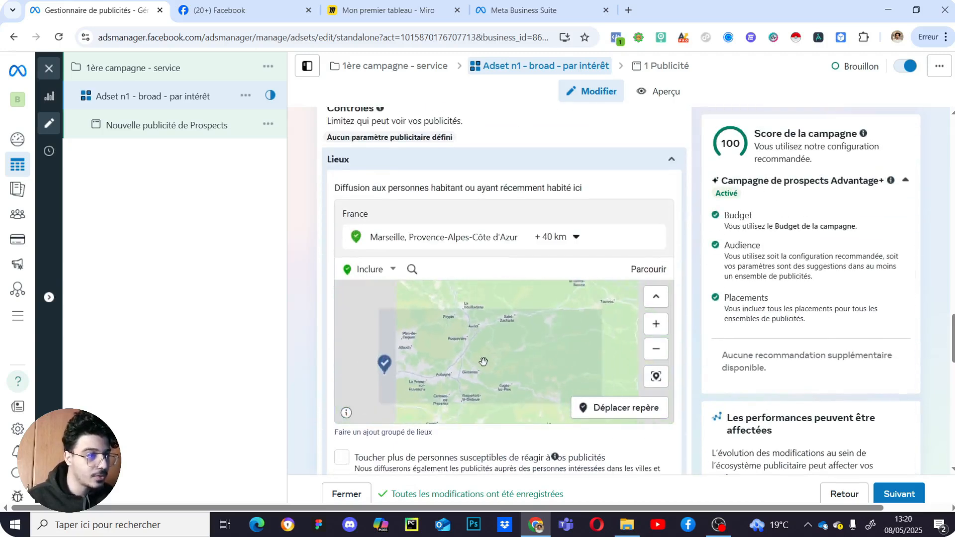
pyautogui.click(655, 348)
pyautogui.click(655, 350)
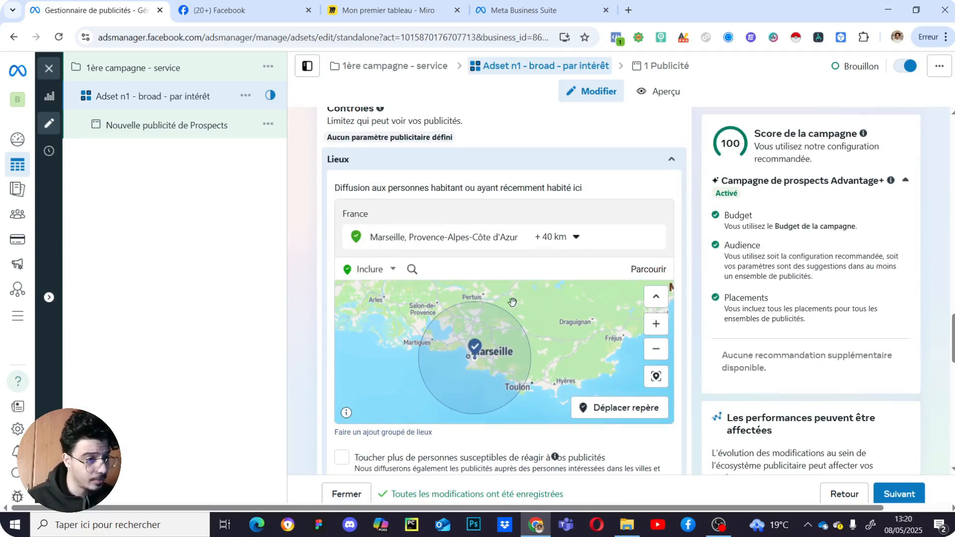
# - Try a 17 km radius around Marseille, then switch to Juste cette ville
pyautogui.click(549, 247)
pyautogui.moveTo(570, 320); pyautogui.dragTo(552, 320)
pyautogui.click(427, 342)
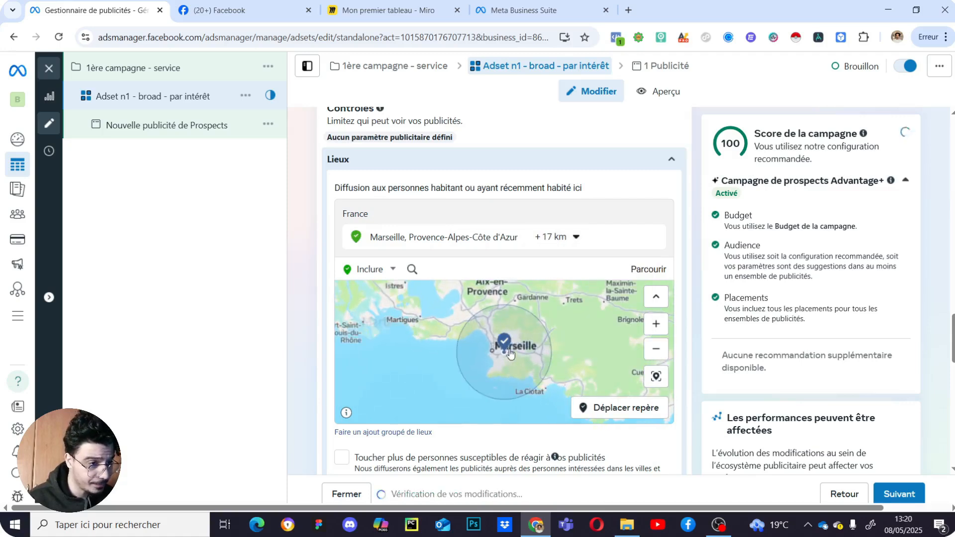
pyautogui.click(564, 238)
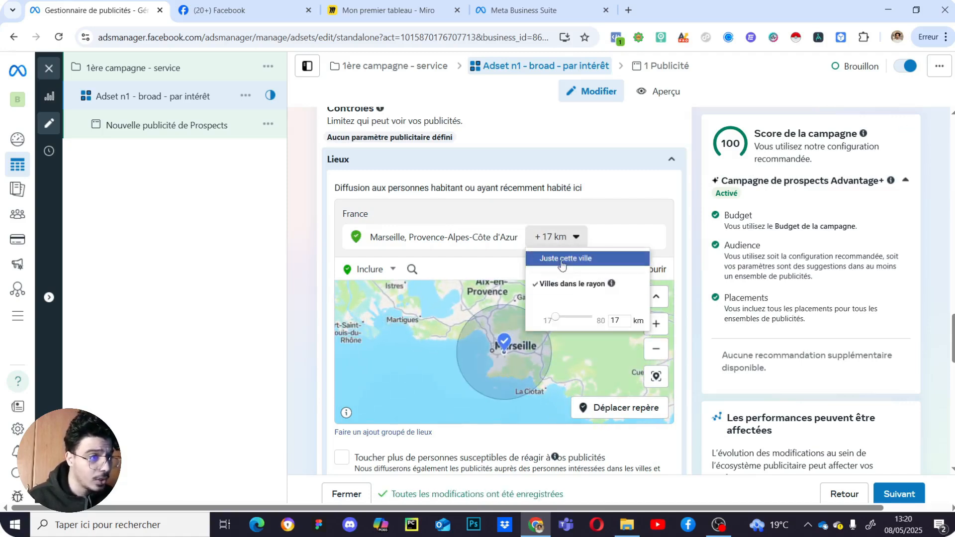
pyautogui.click(562, 264)
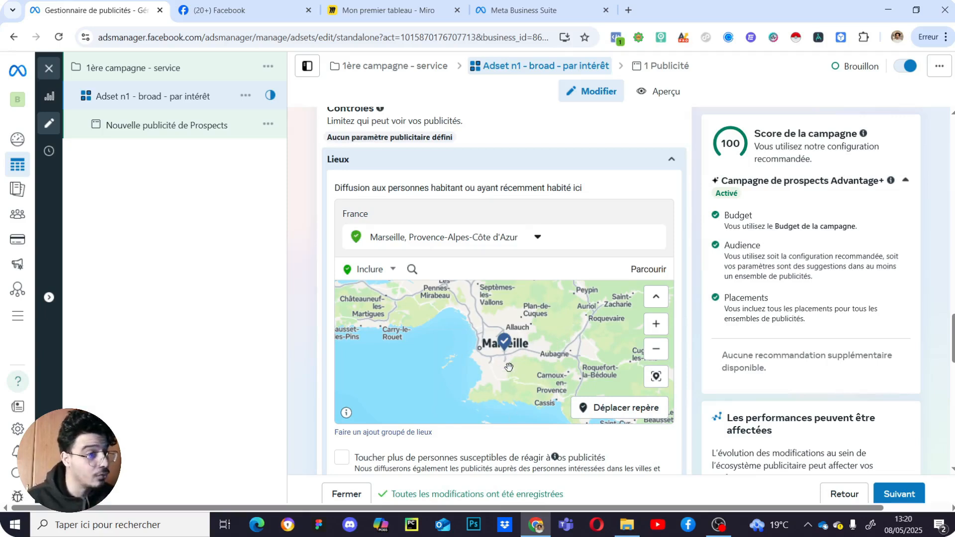
pyautogui.scroll(-2, 519, 352)
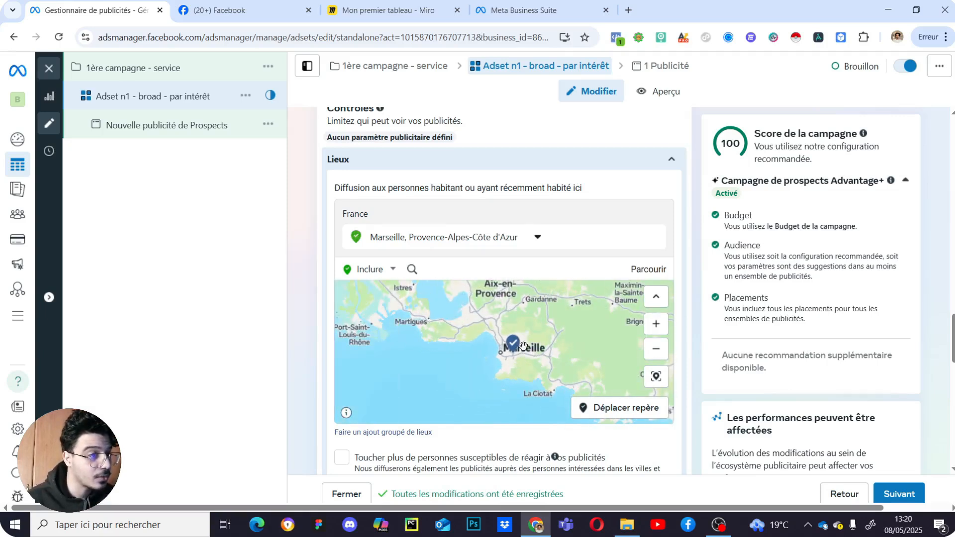
pyautogui.scroll(-1, 538, 342)
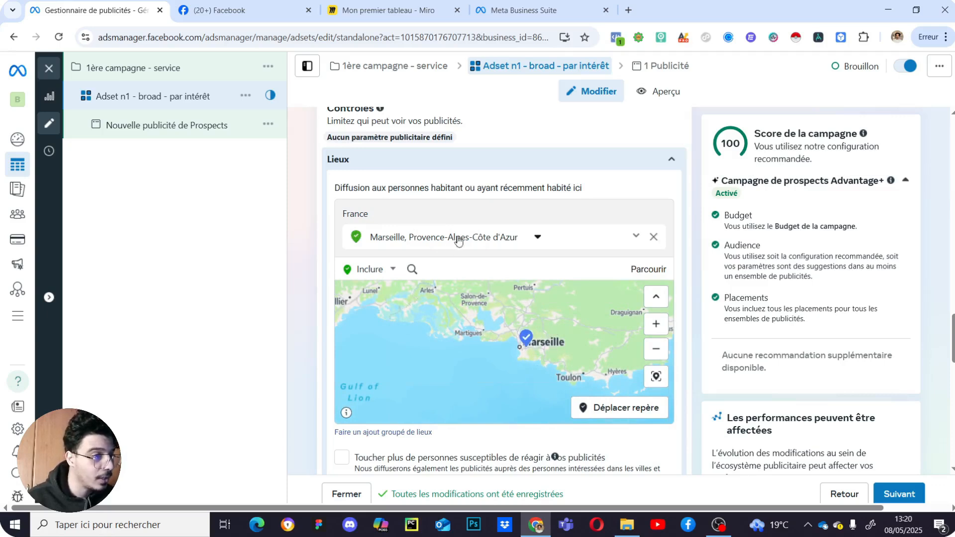
pyautogui.scroll(3, 539, 281)
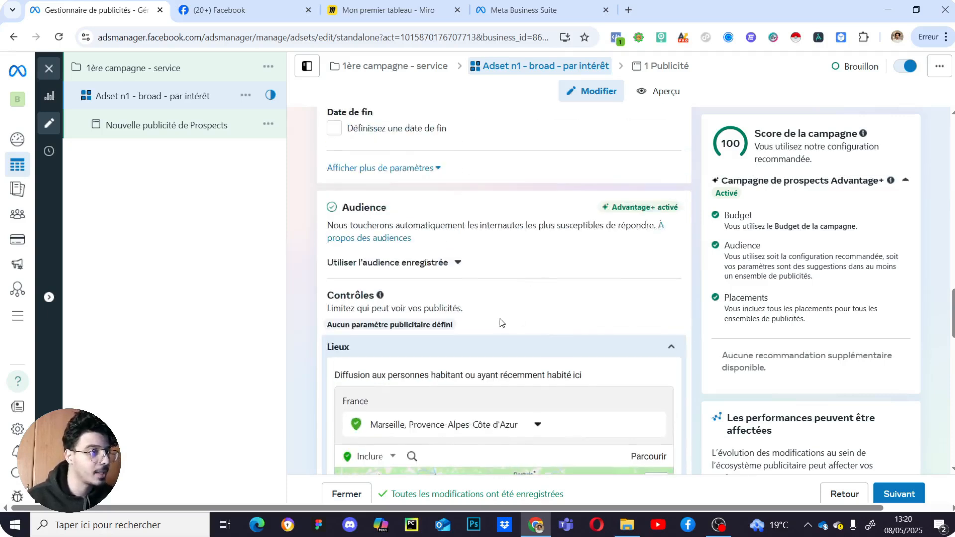
pyautogui.scroll(2, 528, 306)
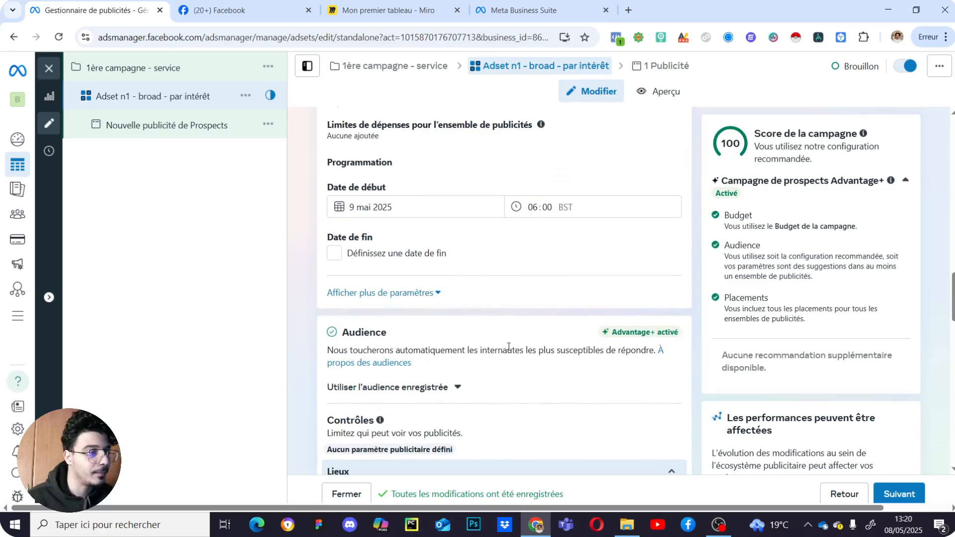
pyautogui.scroll(-3, 514, 325)
pyautogui.scroll(-6, 496, 261)
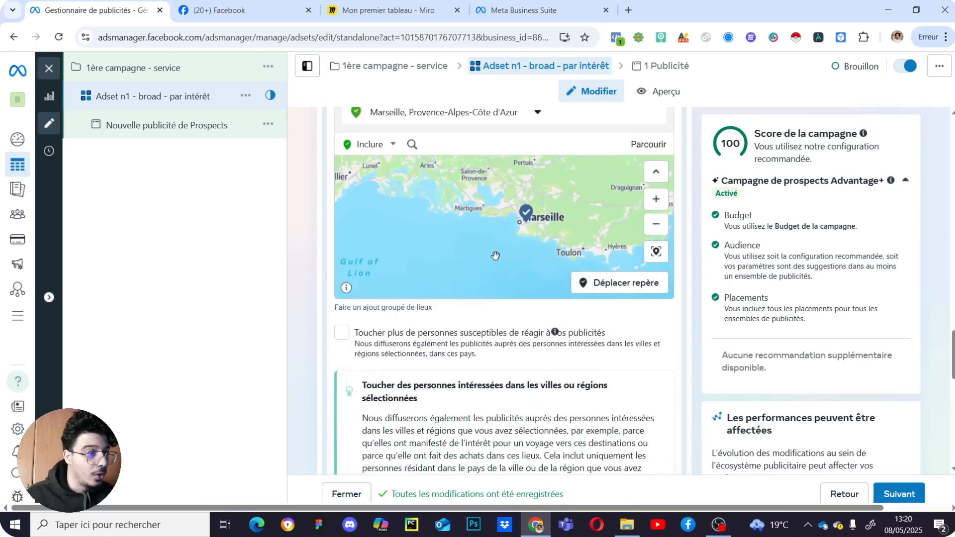
pyautogui.scroll(-6, 491, 339)
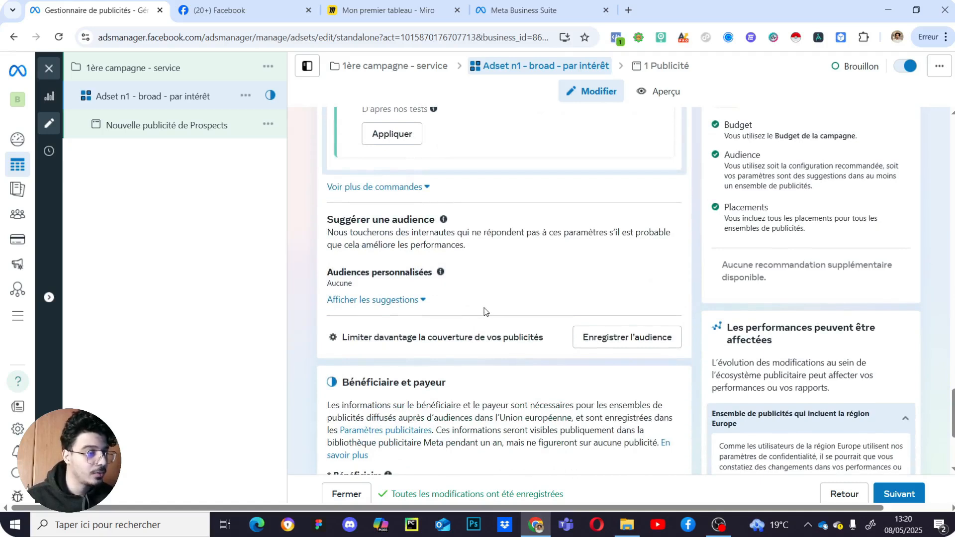
pyautogui.scroll(3, 482, 313)
pyautogui.scroll(4, 498, 373)
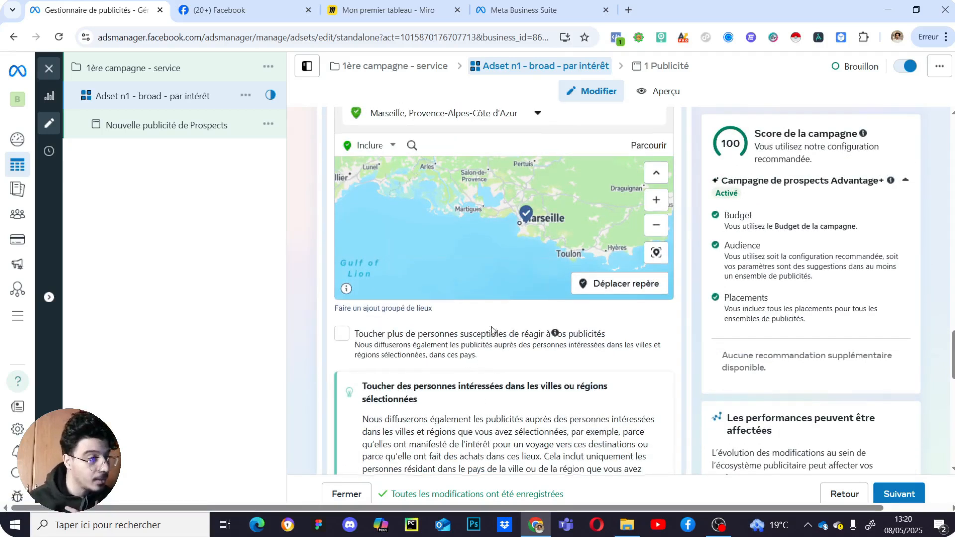
pyautogui.scroll(4, 489, 328)
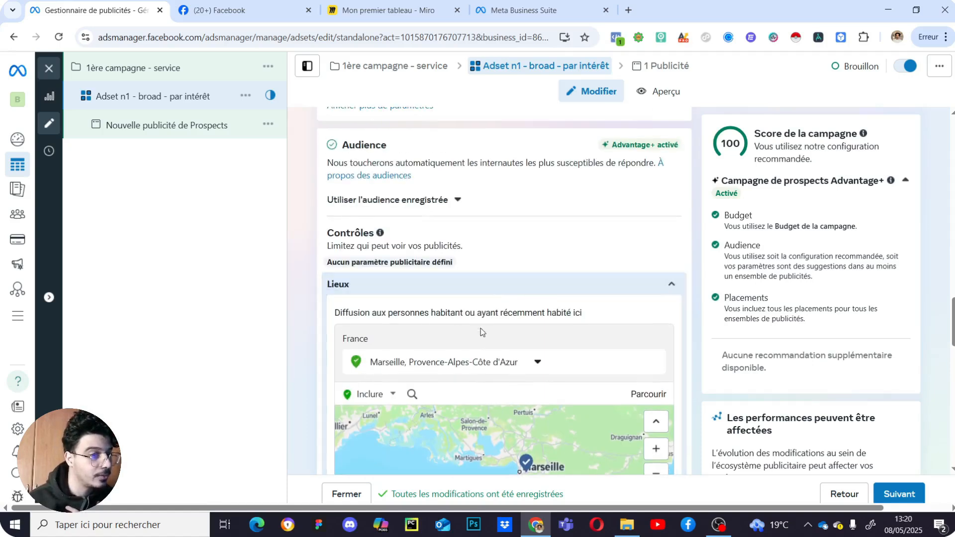
pyautogui.scroll(-2, 482, 332)
pyautogui.scroll(15, 497, 303)
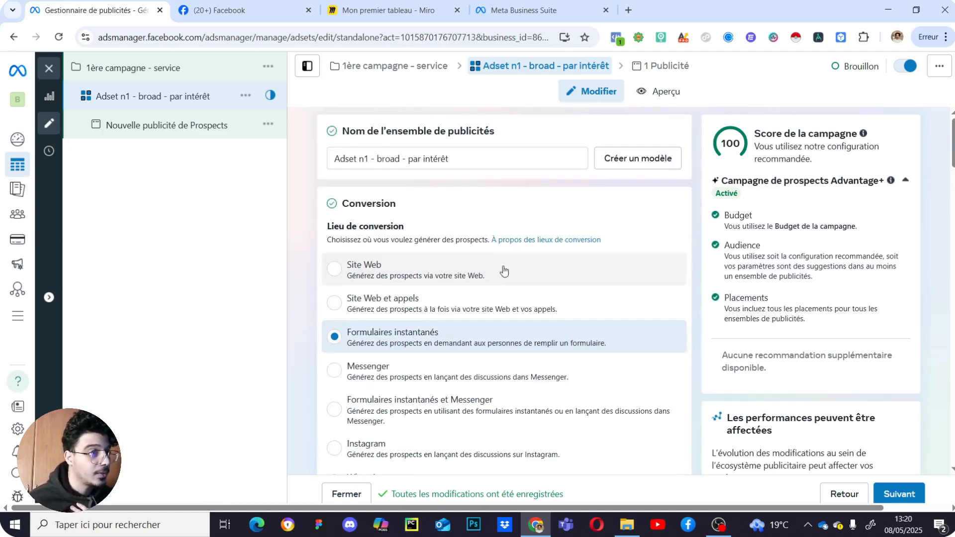
# - Delete ' - par intérêt' so the ad set is named 'Adset n1 - broad', then scroll to the Lieux map
pyautogui.moveTo(470, 158); pyautogui.dragTo(405, 155)
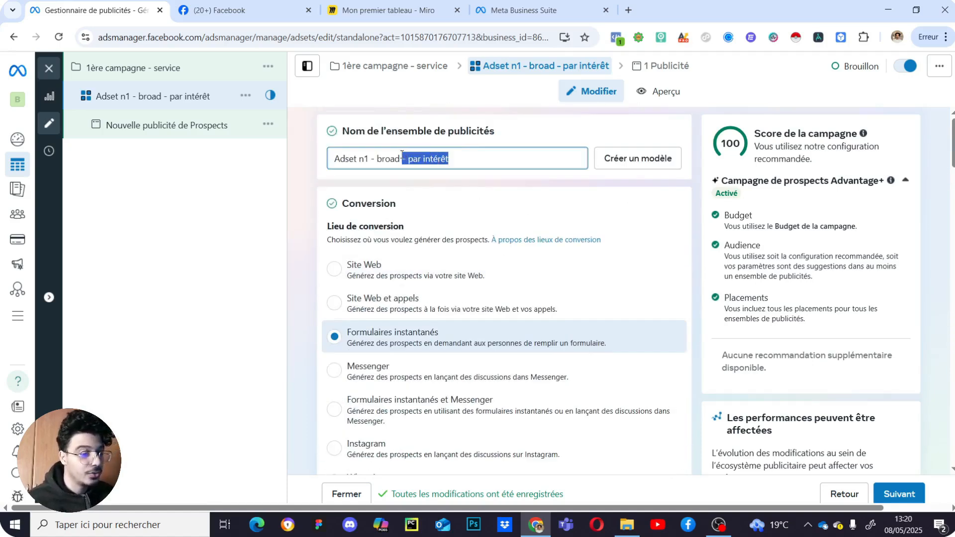
pyautogui.press('BackSpace')
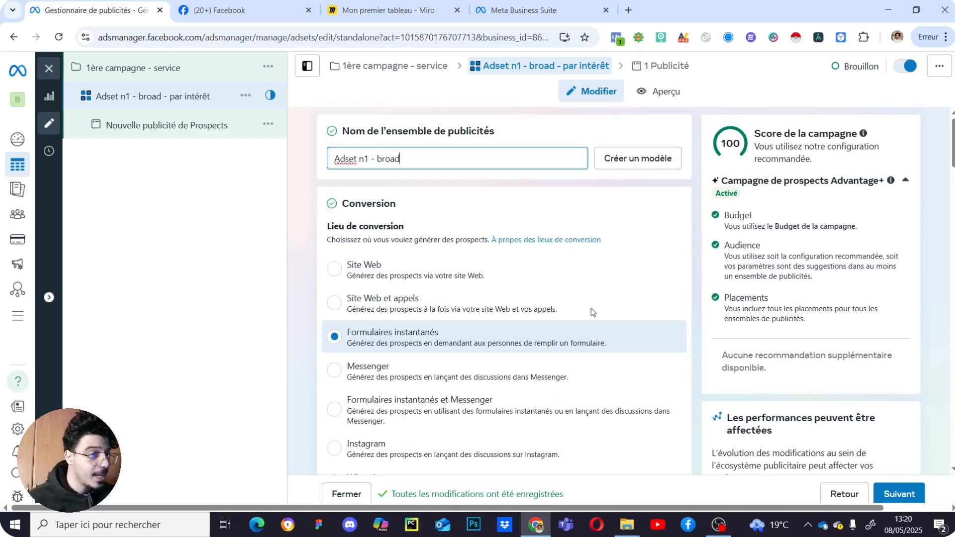
pyautogui.scroll(-20, 592, 312)
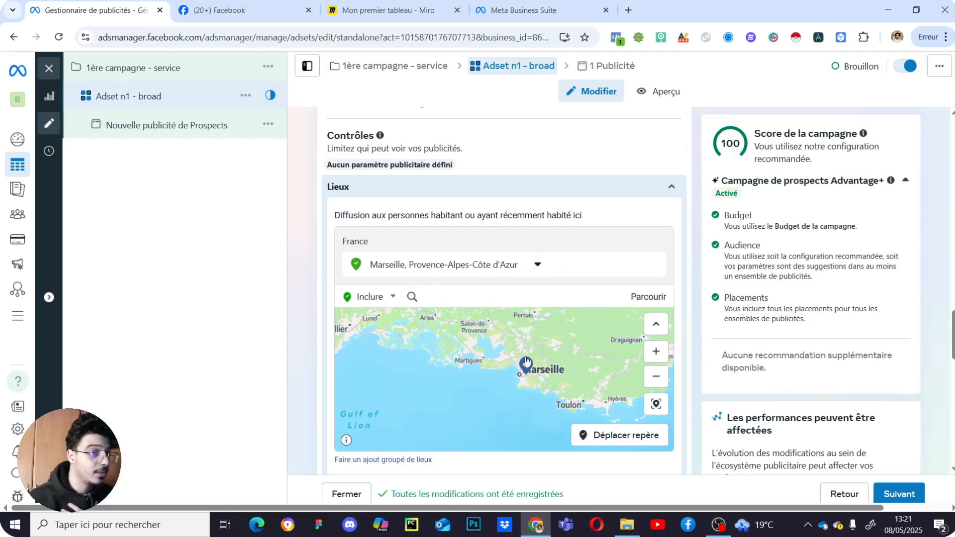
pyautogui.scroll(-4, 514, 258)
pyautogui.scroll(4, 542, 321)
pyautogui.scroll(2, 542, 348)
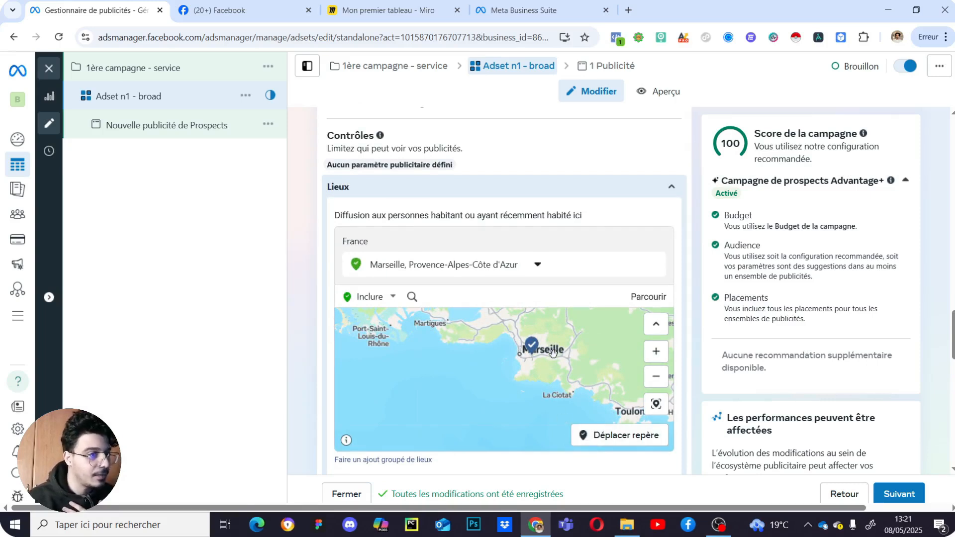
pyautogui.scroll(2, 544, 366)
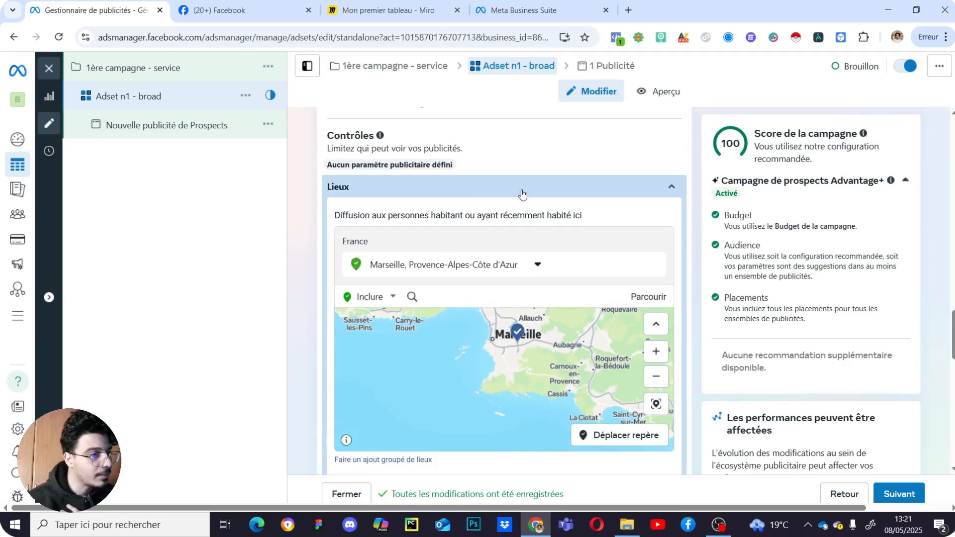
pyautogui.scroll(-1, 522, 202)
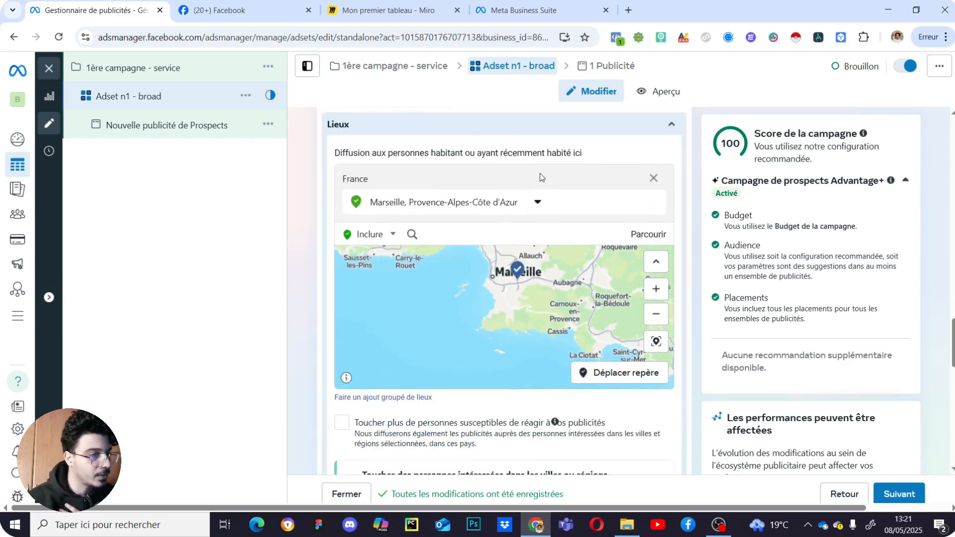
pyautogui.scroll(-10, 541, 176)
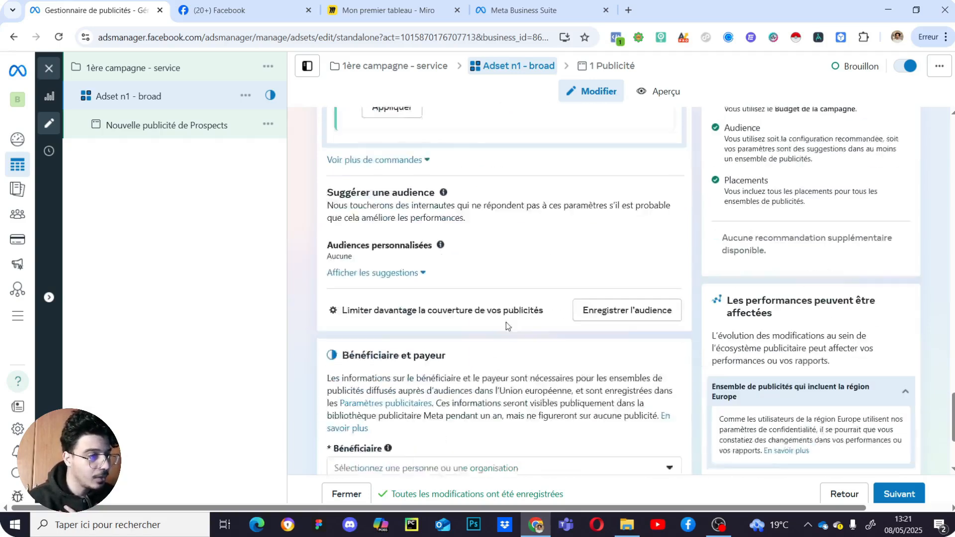
pyautogui.scroll(-2, 489, 281)
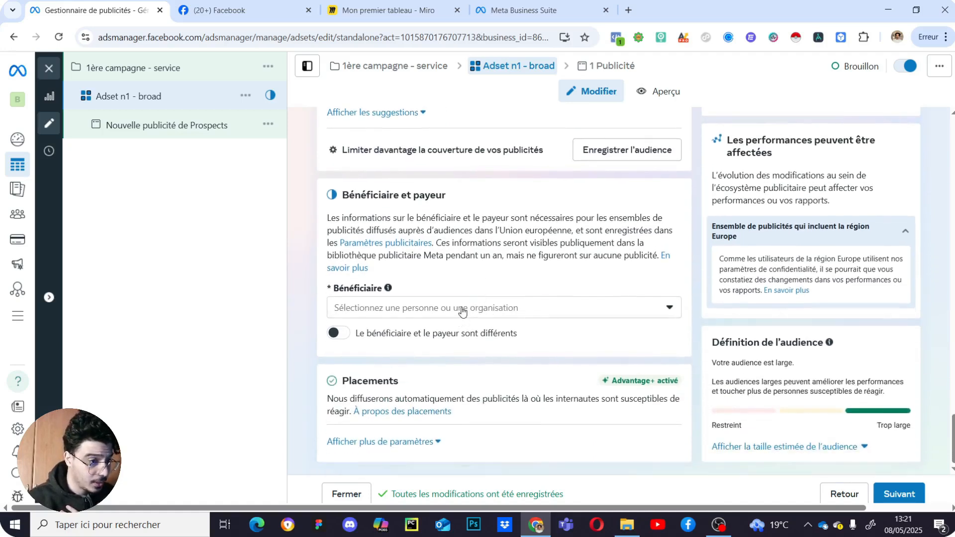
# - Pick the listed person as Bénéficiaire and expand the detailed Placements settings
pyautogui.click(463, 309)
pyautogui.click(443, 340)
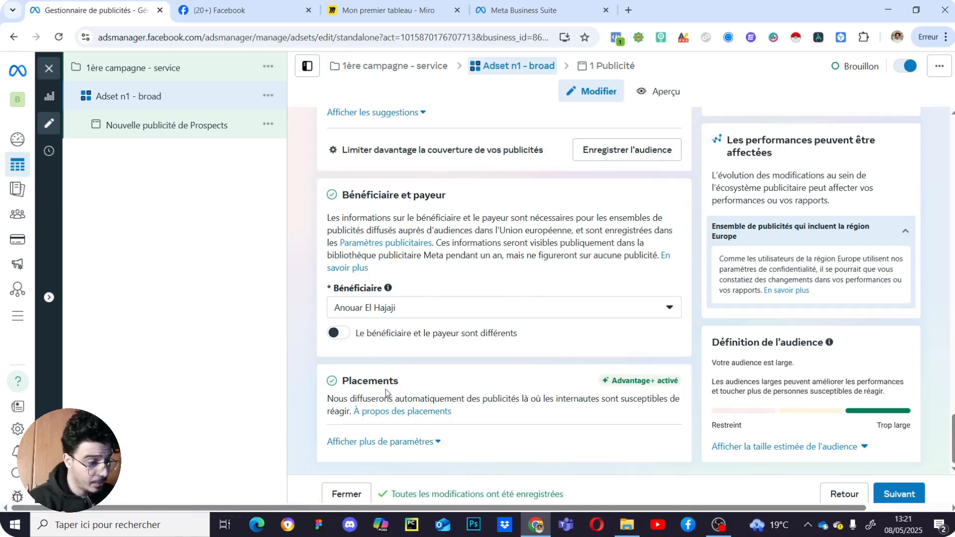
pyautogui.click(411, 444)
pyautogui.scroll(-4, 501, 352)
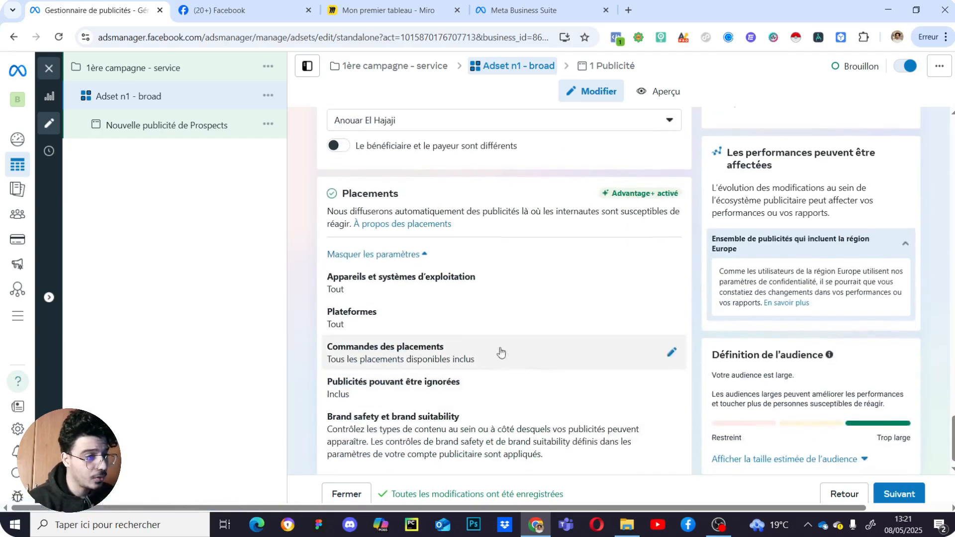
pyautogui.scroll(4, 572, 359)
pyautogui.scroll(-2, 642, 380)
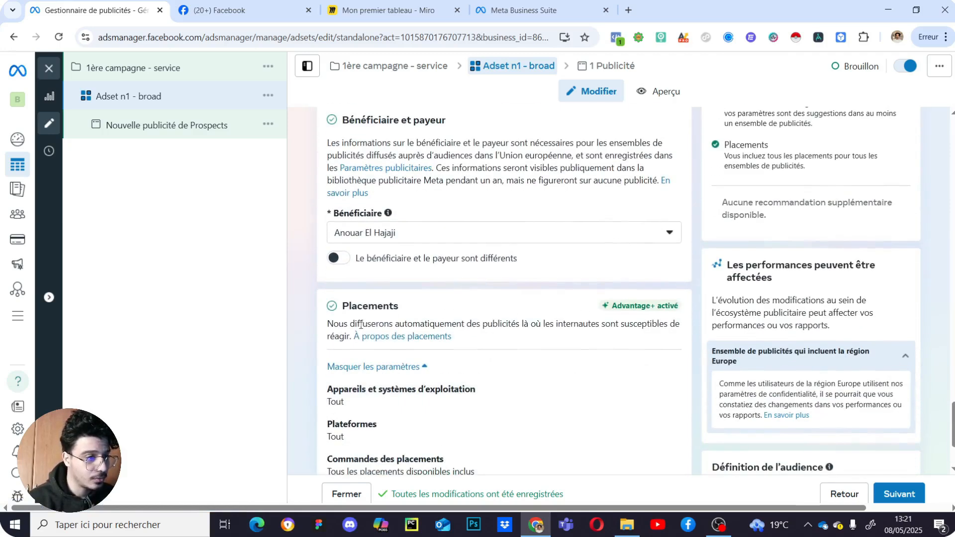
pyautogui.scroll(-1, 430, 347)
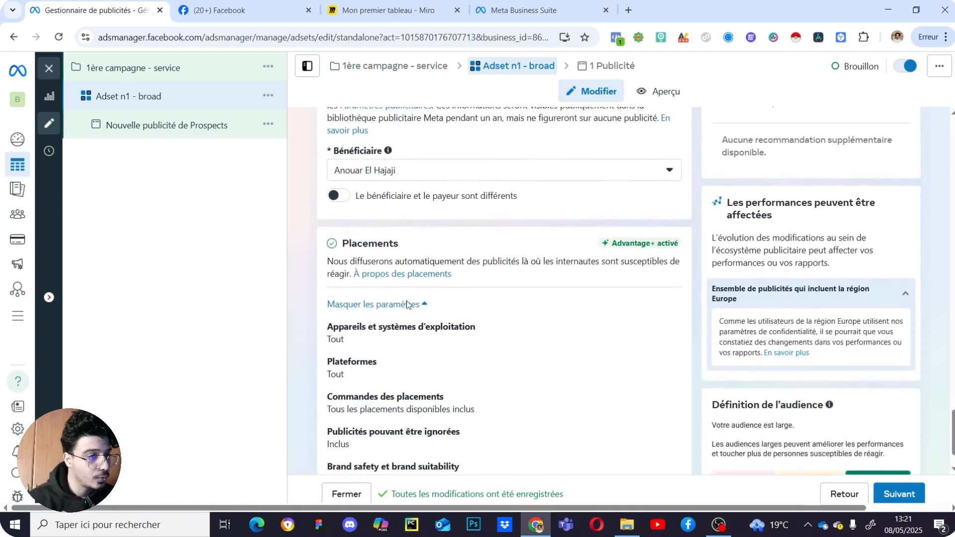
pyautogui.scroll(-1, 585, 277)
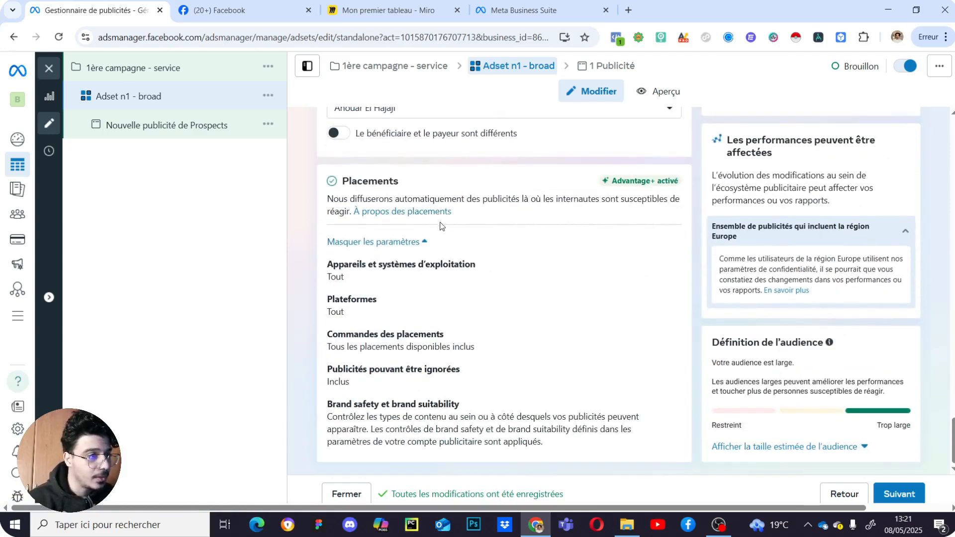
pyautogui.scroll(2, 658, 226)
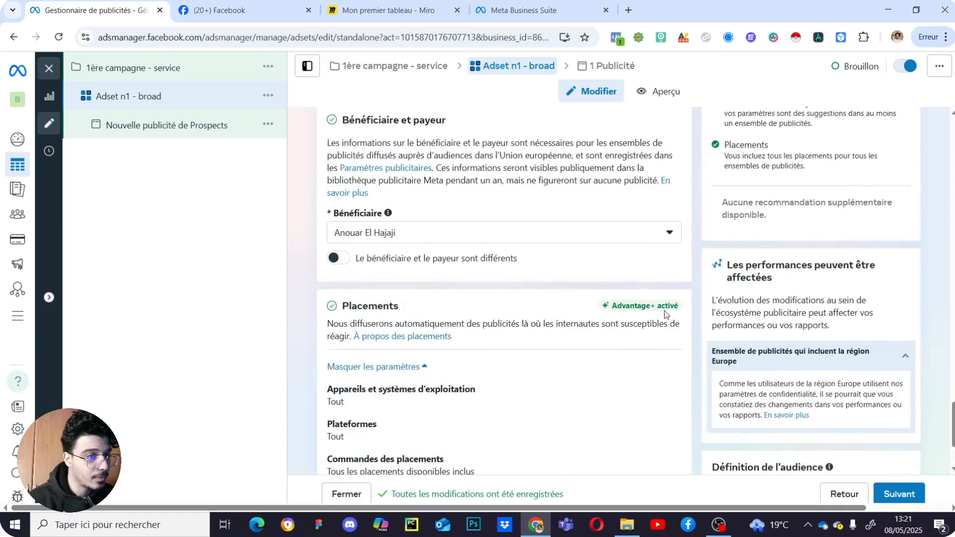
pyautogui.click(385, 366)
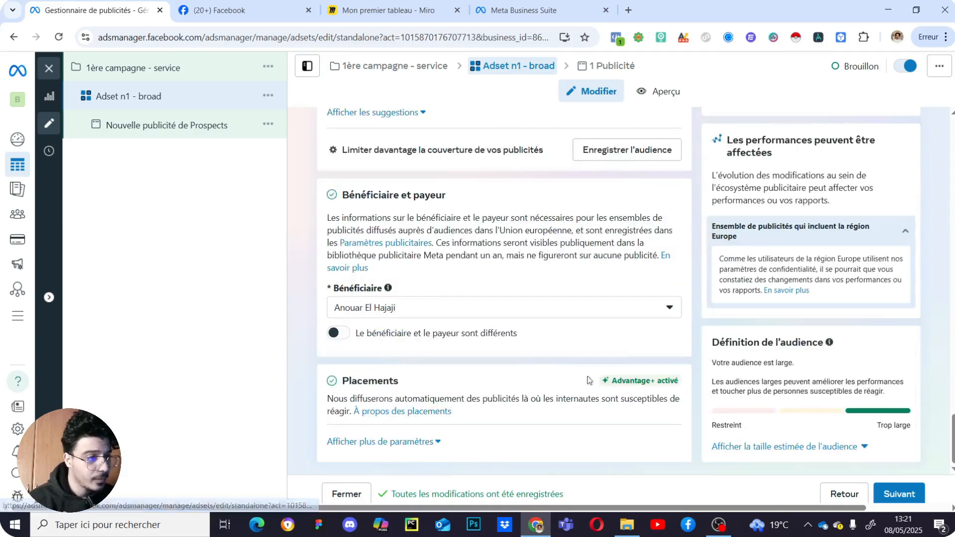
pyautogui.click(408, 446)
pyautogui.scroll(-2, 676, 320)
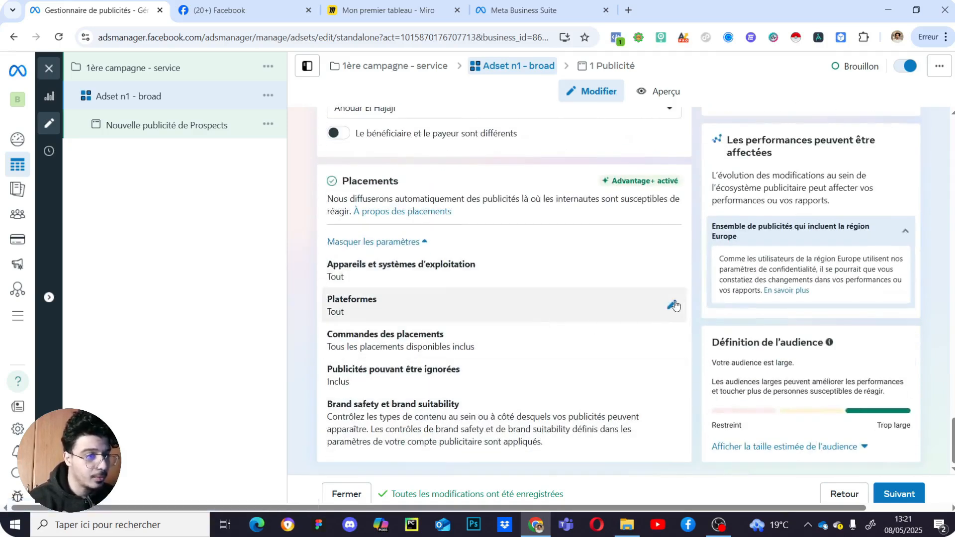
pyautogui.click(672, 304)
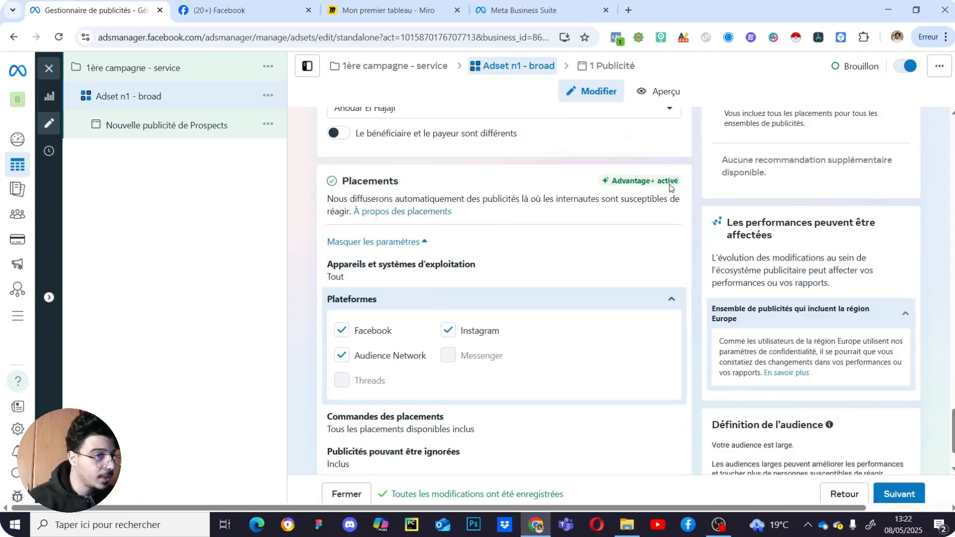
pyautogui.click(396, 356)
pyautogui.scroll(-3, 572, 363)
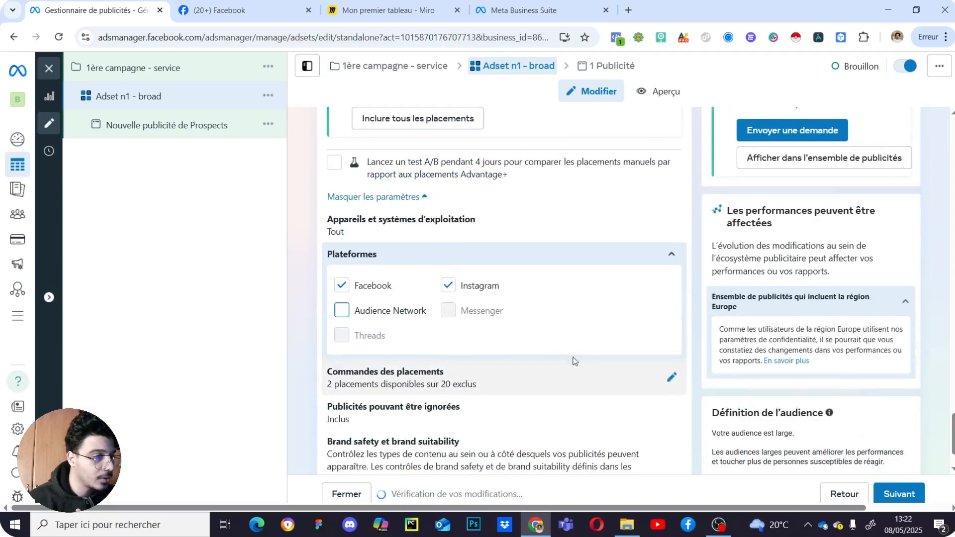
pyautogui.scroll(-1, 551, 334)
pyautogui.scroll(4, 567, 330)
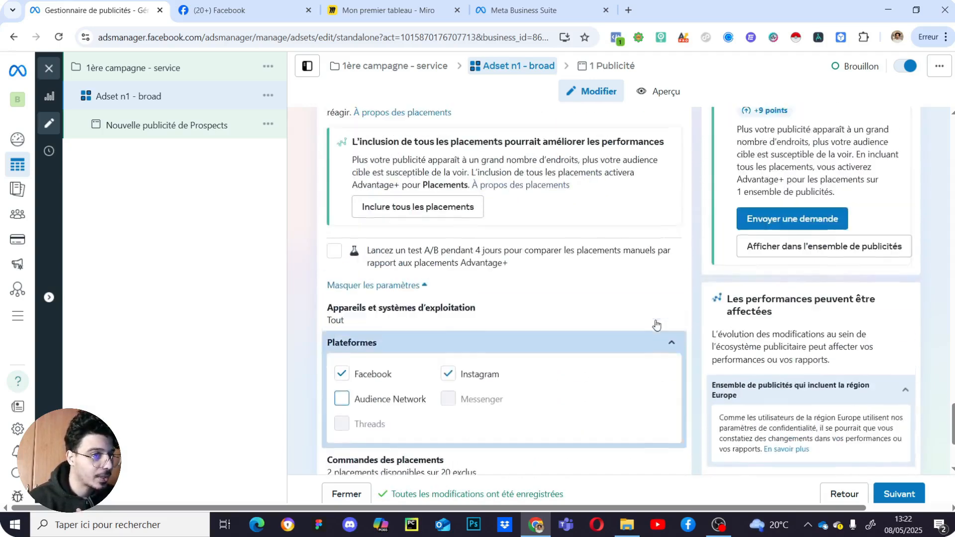
pyautogui.scroll(-4, 581, 340)
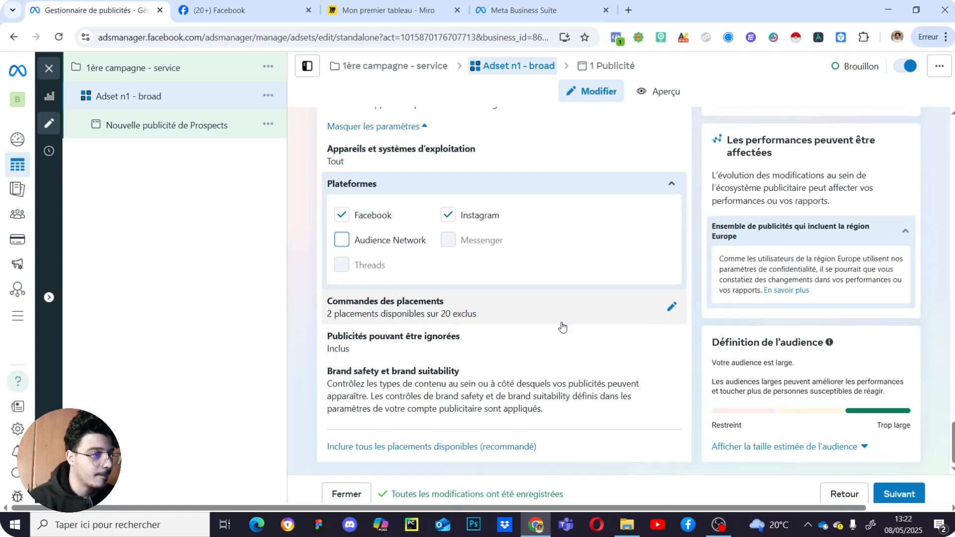
pyautogui.click(380, 240)
pyautogui.scroll(3, 640, 299)
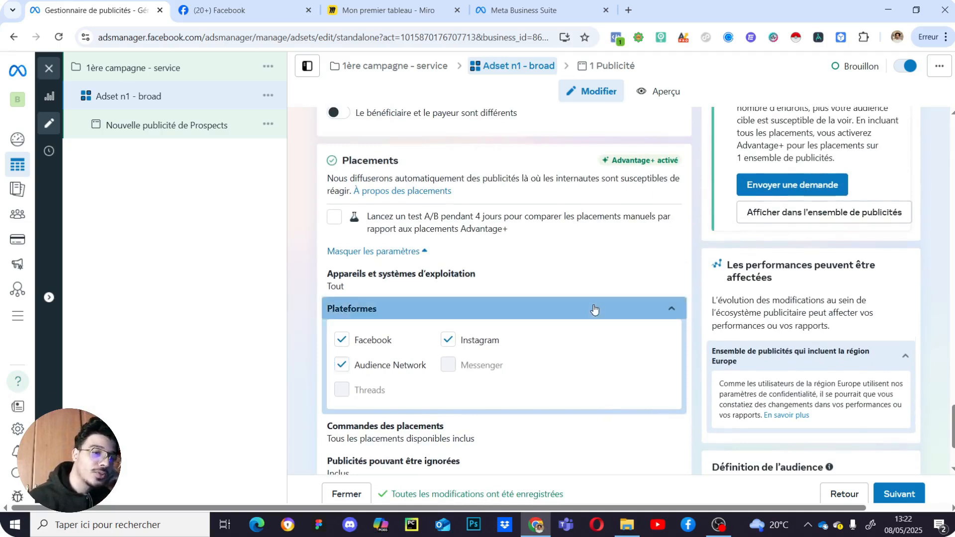
pyautogui.click(594, 309)
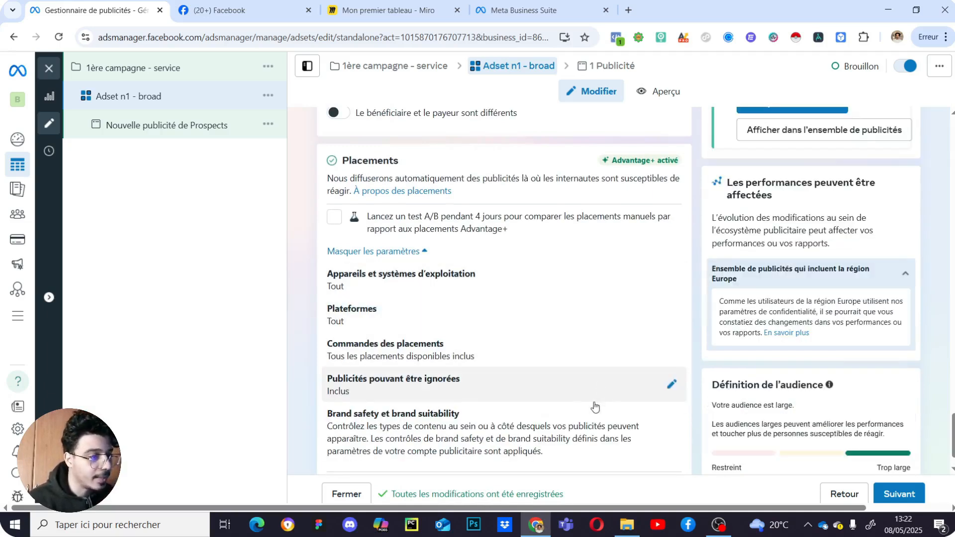
pyautogui.scroll(-2, 597, 313)
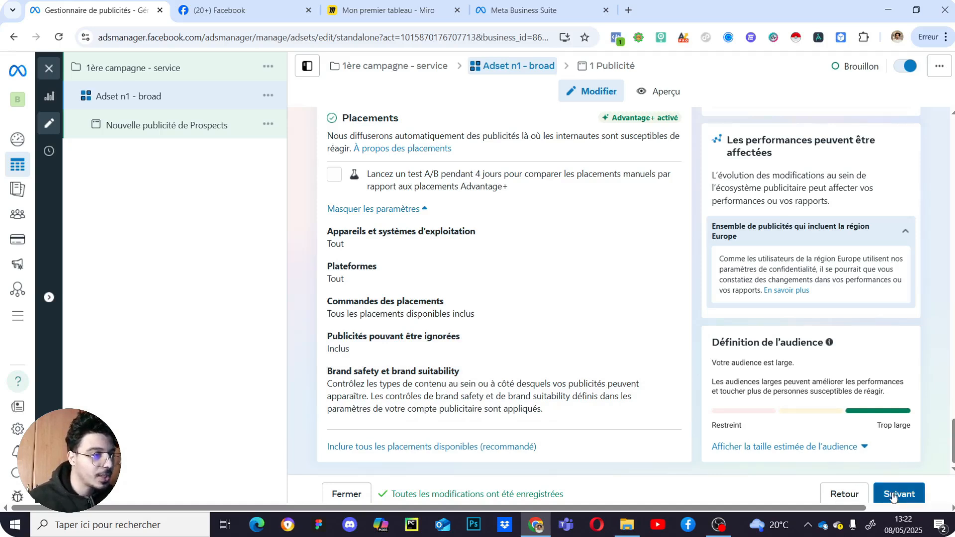
pyautogui.scroll(4, 620, 405)
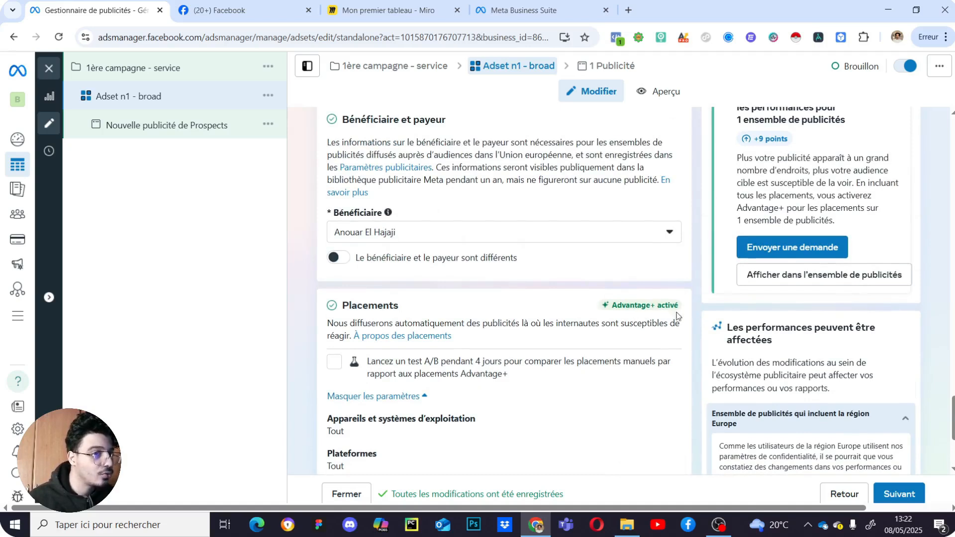
pyautogui.scroll(2, 661, 316)
pyautogui.scroll(-9, 643, 378)
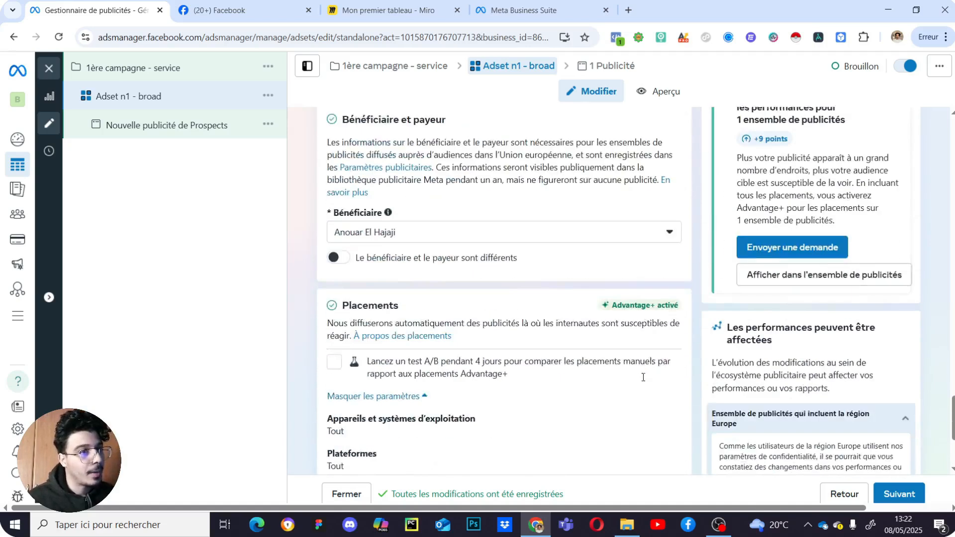
pyautogui.scroll(1, 612, 367)
pyautogui.scroll(-1, 663, 377)
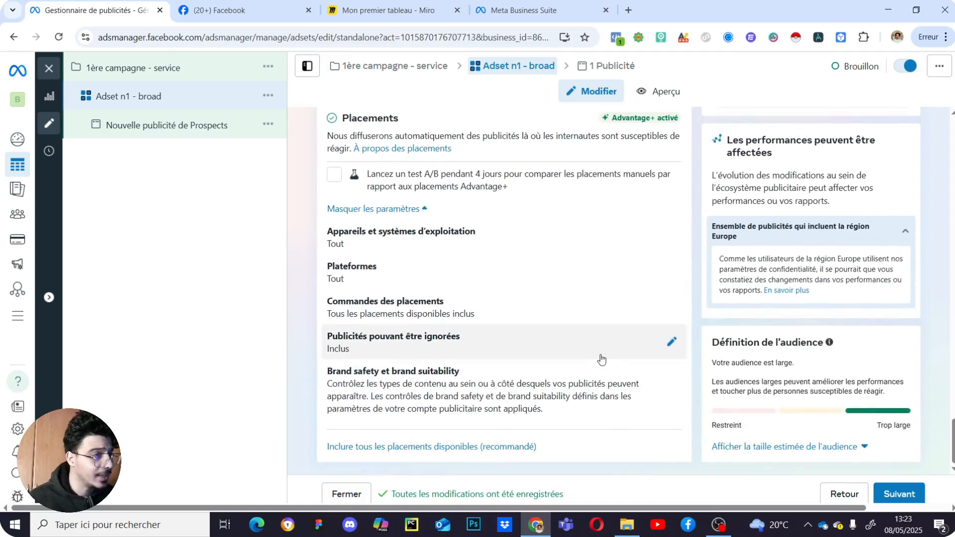
# - Advance to the ad and name it 'Crea 1 - angle marketing 1', correcting a typo
pyautogui.click(899, 495)
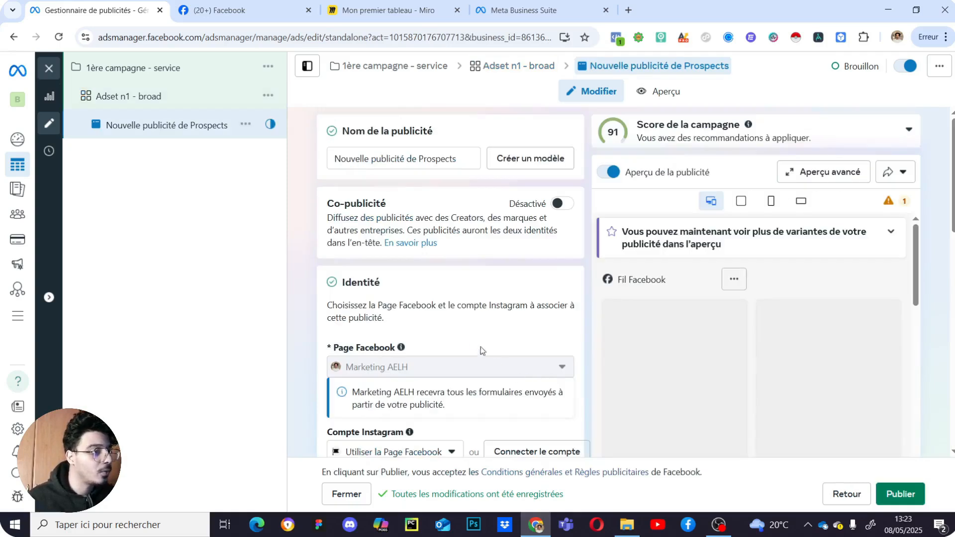
pyautogui.tripleClick(417, 165)
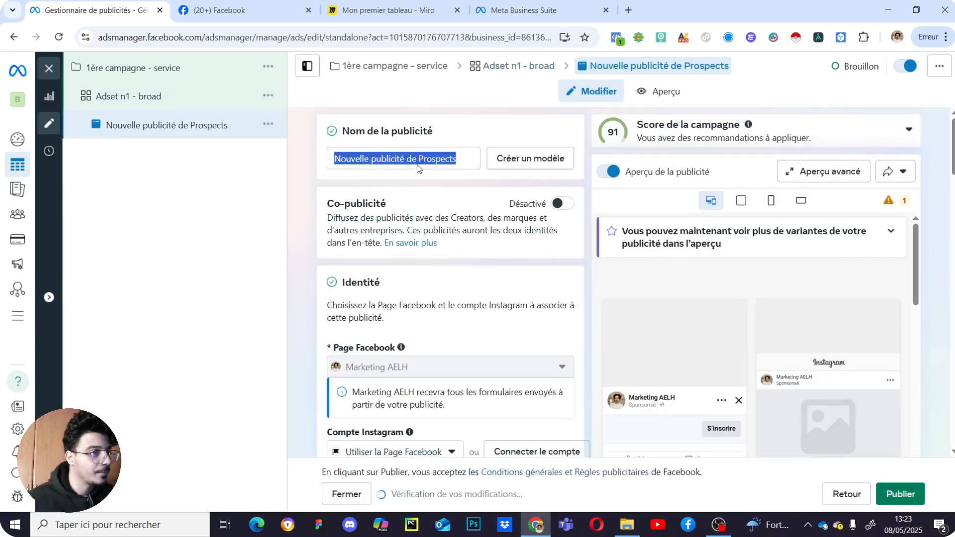
pyautogui.click(431, 167)
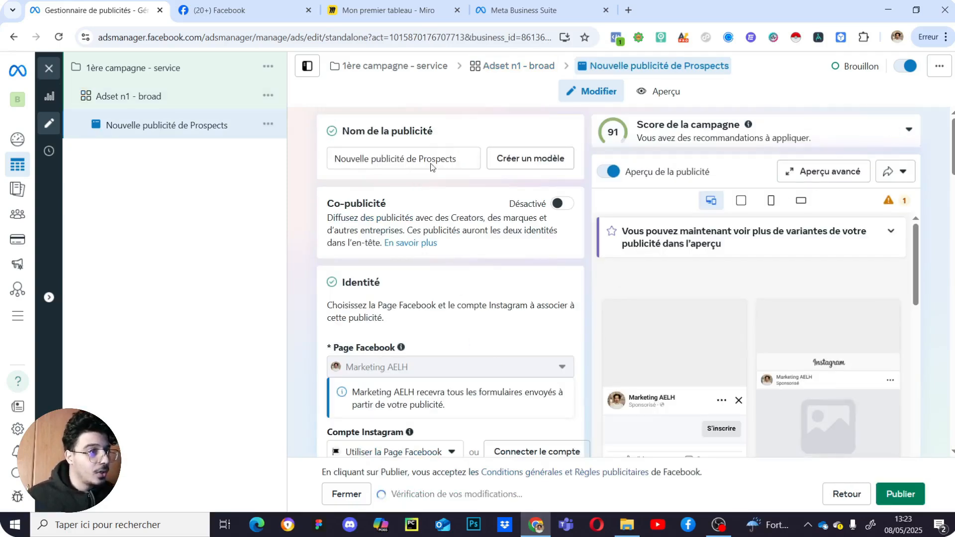
pyautogui.tripleClick(431, 164)
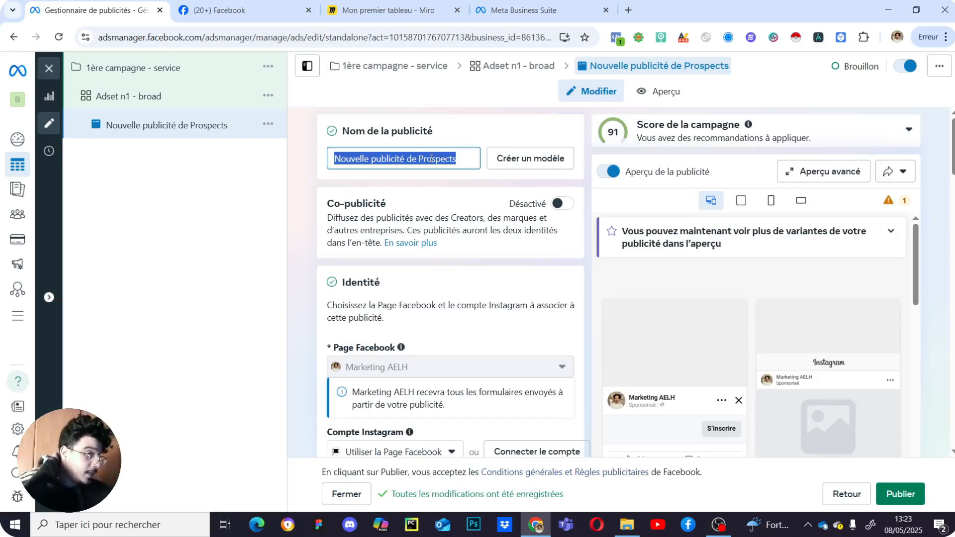
pyautogui.write('Crea 1 -')
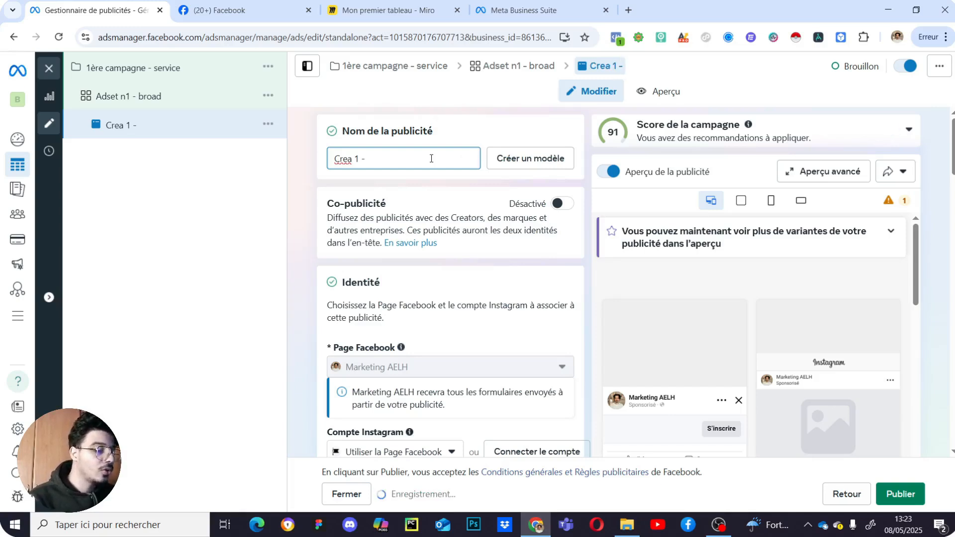
pyautogui.write(' agnle n1')
pyautogui.press('BackSpace')
pyautogui.press('BackSpace')
pyautogui.press('BackSpace')
pyautogui.press('BackSpace')
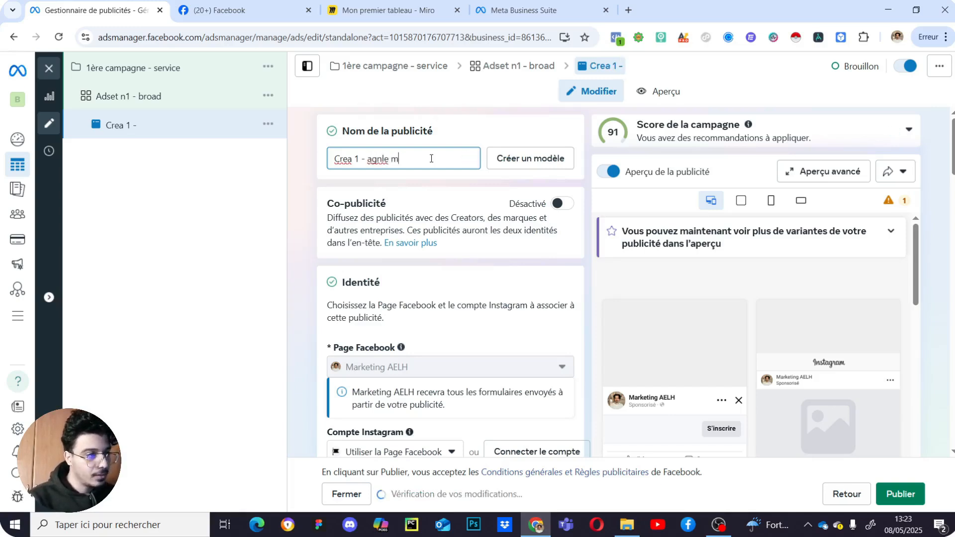
pyautogui.press('BackSpace')
pyautogui.press('BackSpace')
pyautogui.press('BackSpace')
pyautogui.write('ngle marketing')
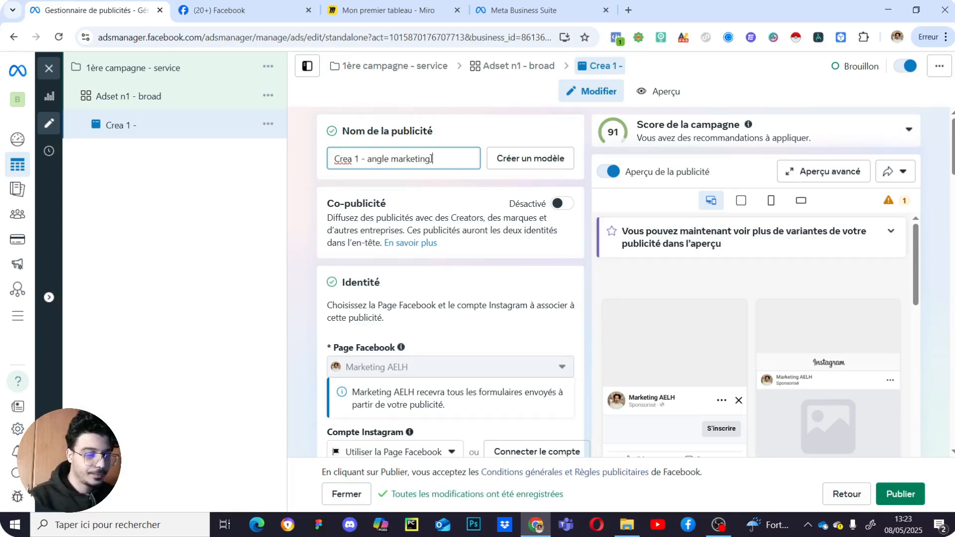
pyautogui.write(' 1')
pyautogui.scroll(-1, 480, 281)
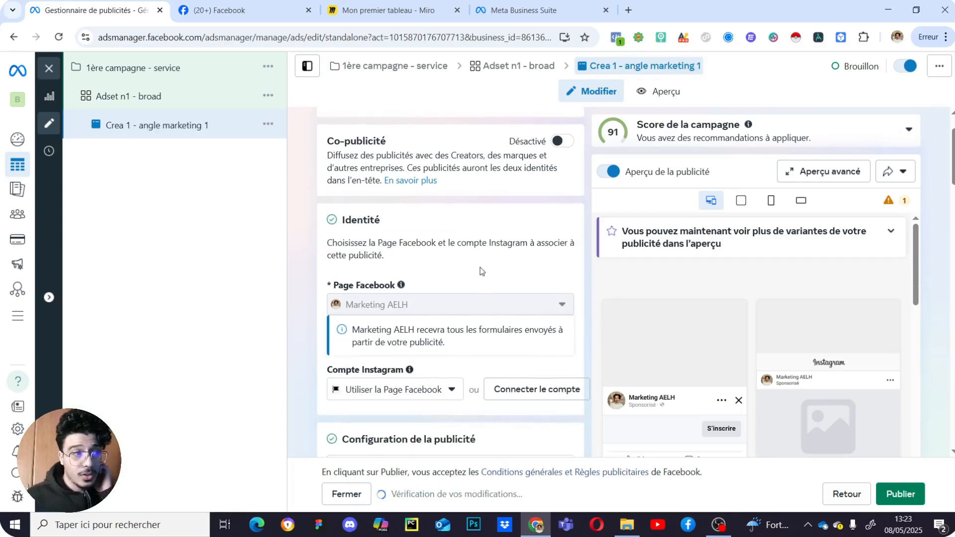
pyautogui.scroll(-2, 495, 234)
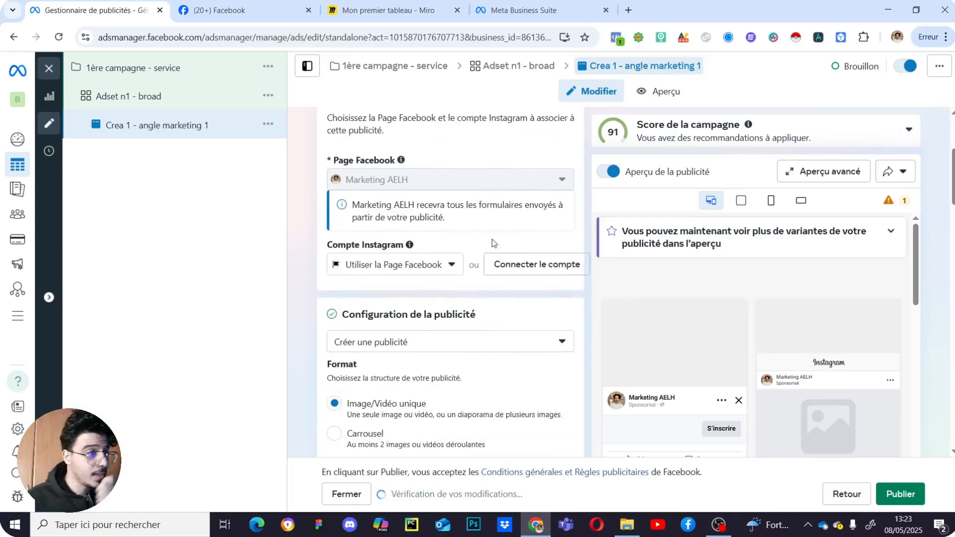
pyautogui.scroll(4, 421, 169)
pyautogui.scroll(-3, 449, 267)
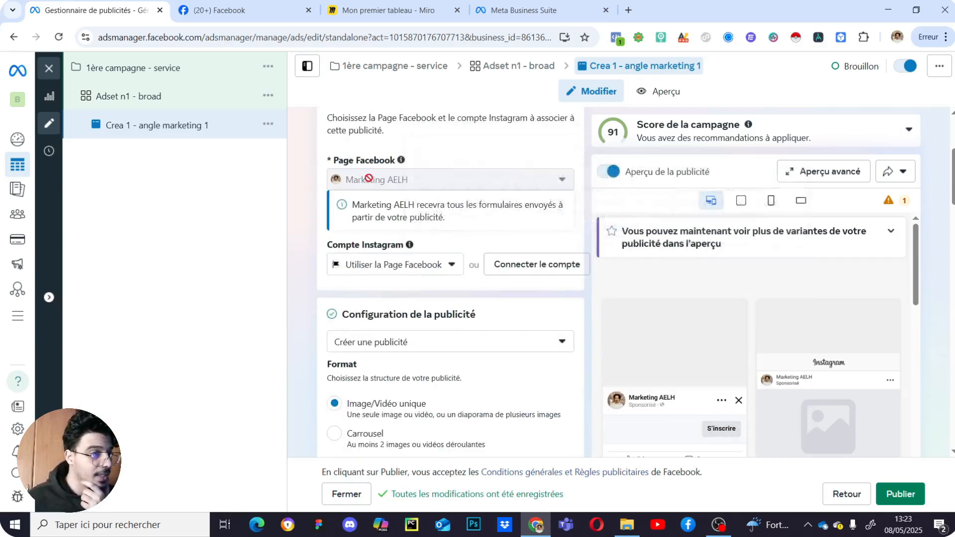
pyautogui.scroll(2, 406, 265)
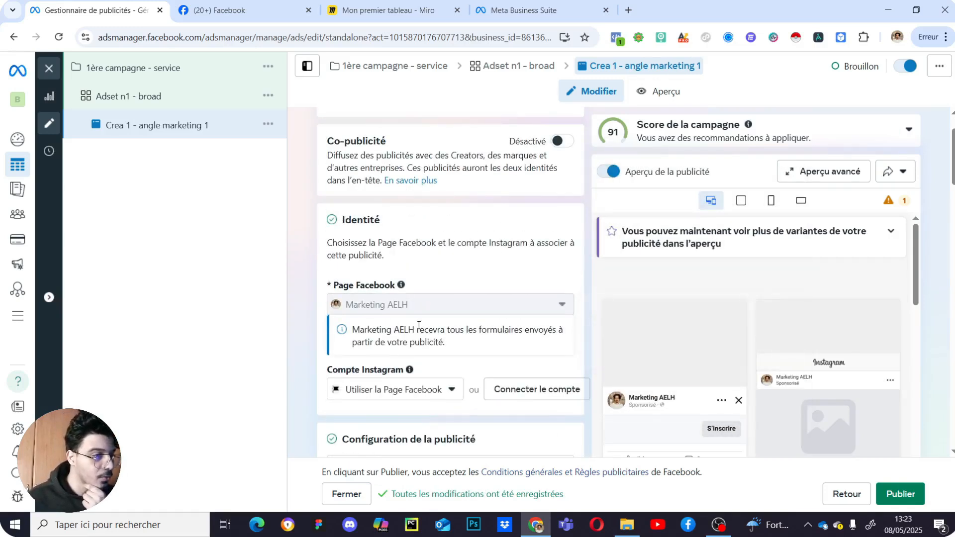
pyautogui.scroll(-2, 422, 297)
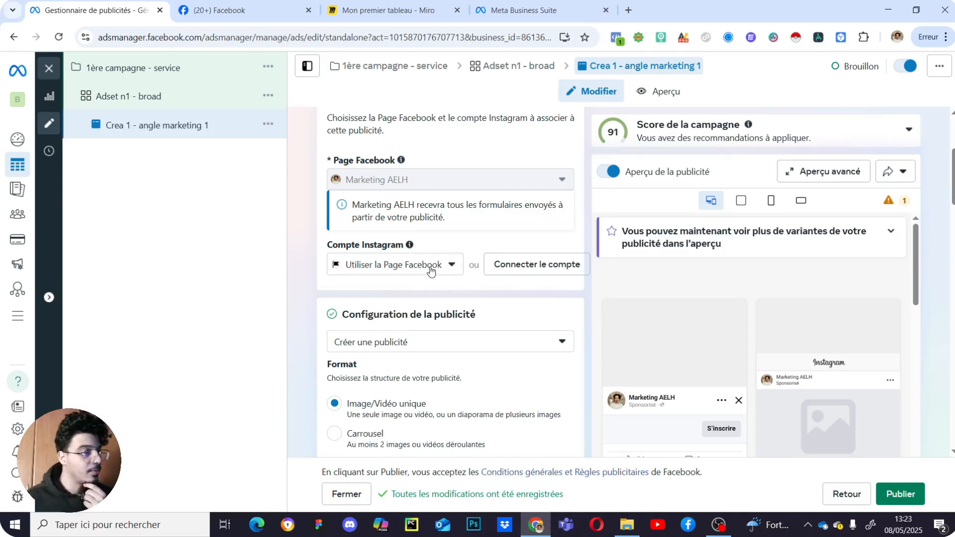
pyautogui.scroll(-1, 463, 319)
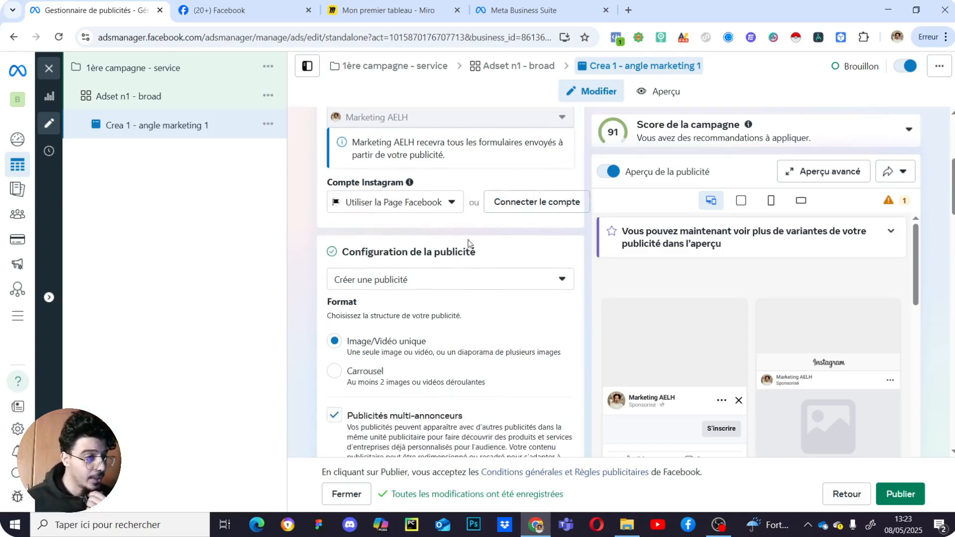
pyautogui.scroll(-2, 463, 245)
pyautogui.scroll(2, 433, 210)
pyautogui.scroll(-3, 426, 298)
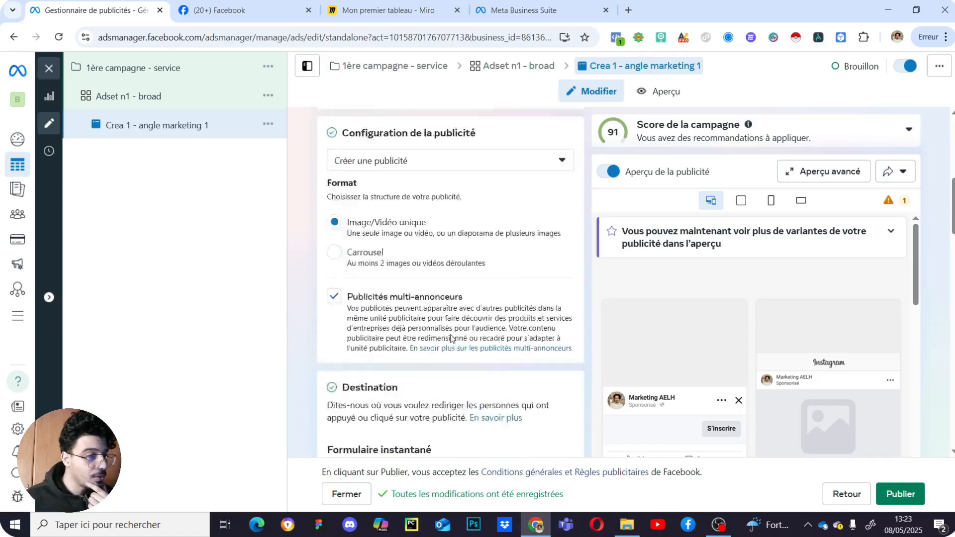
pyautogui.scroll(2, 406, 322)
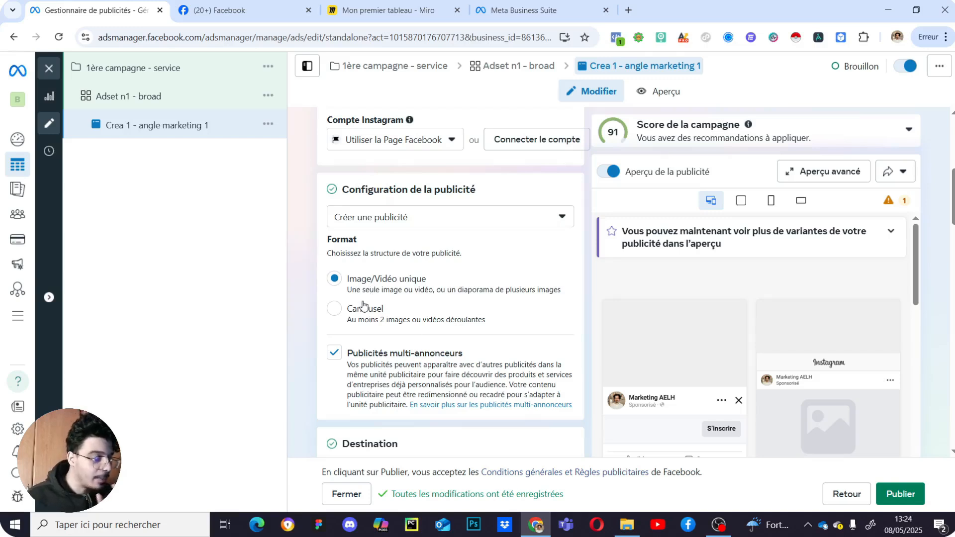
pyautogui.scroll(-3, 393, 323)
pyautogui.scroll(3, 399, 324)
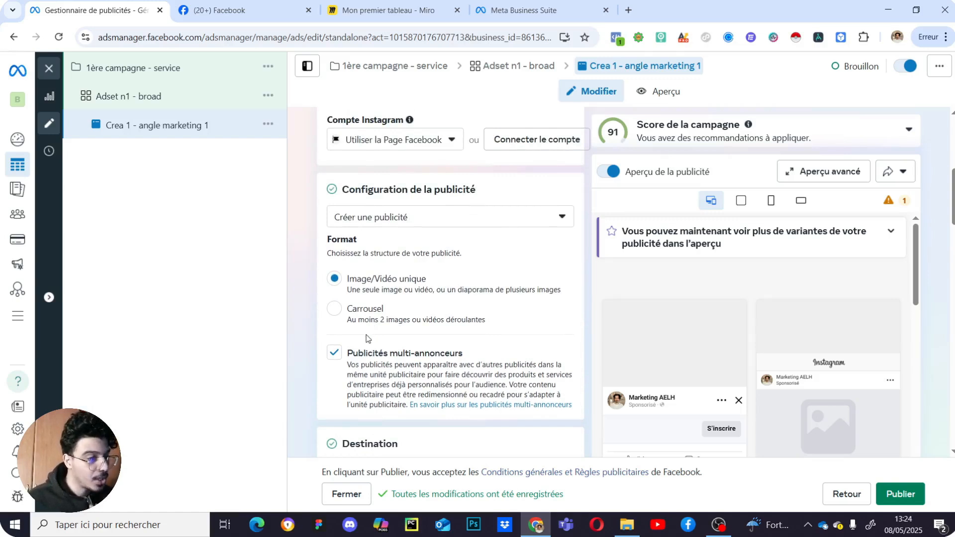
pyautogui.click(372, 314)
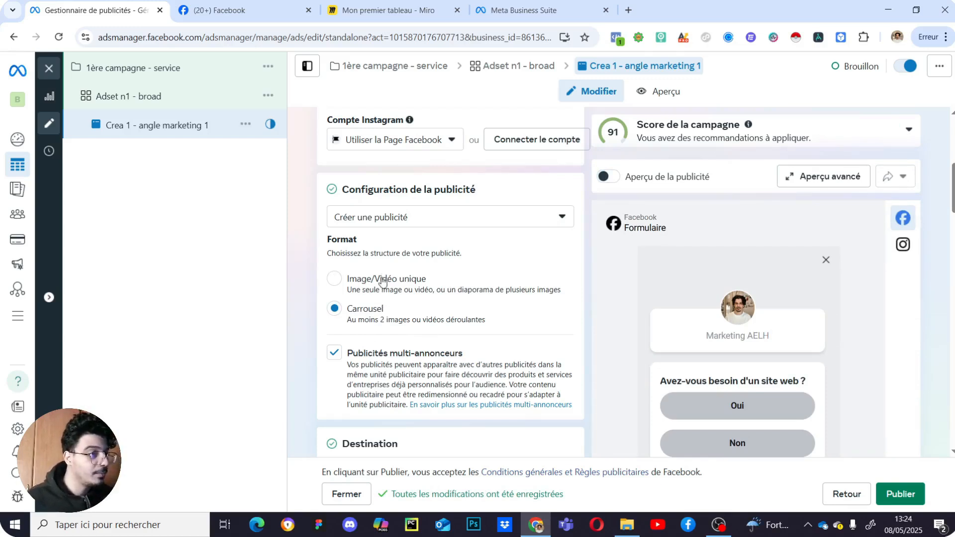
pyautogui.click(383, 278)
pyautogui.scroll(-1, 412, 350)
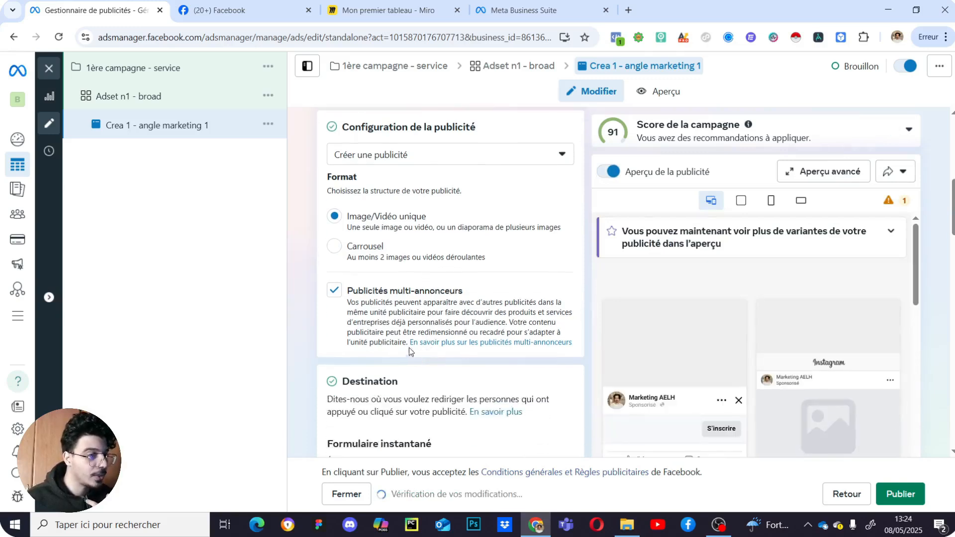
pyautogui.scroll(-2, 420, 338)
pyautogui.scroll(2, 456, 328)
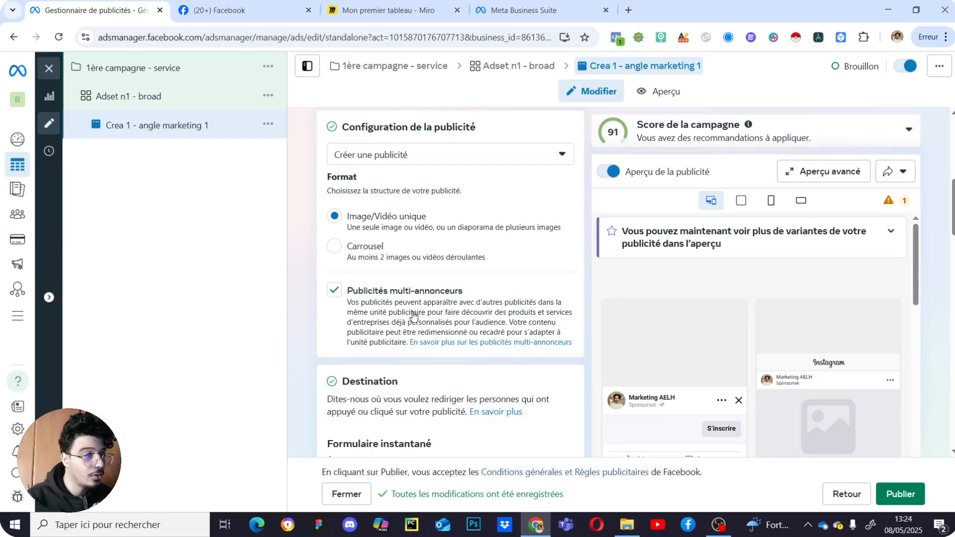
pyautogui.click(333, 290)
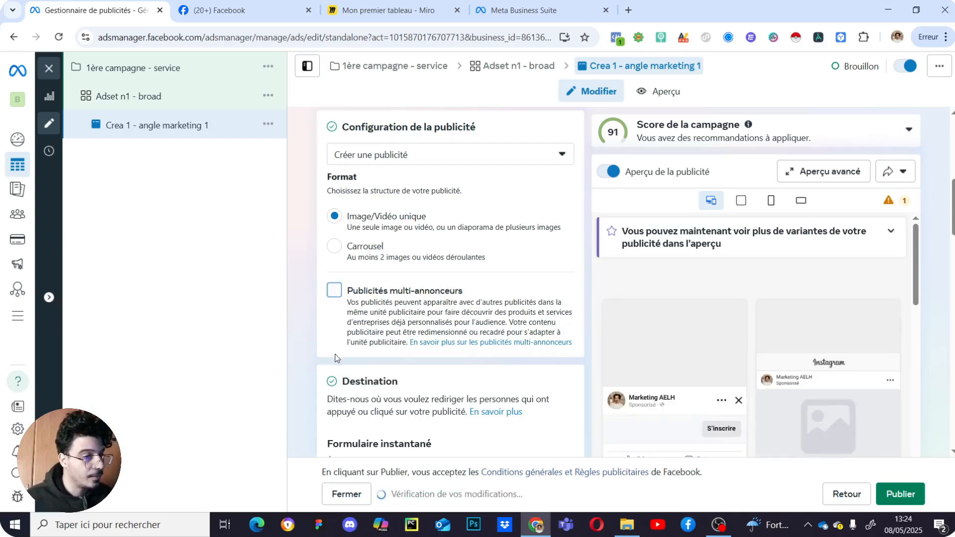
pyautogui.click(335, 292)
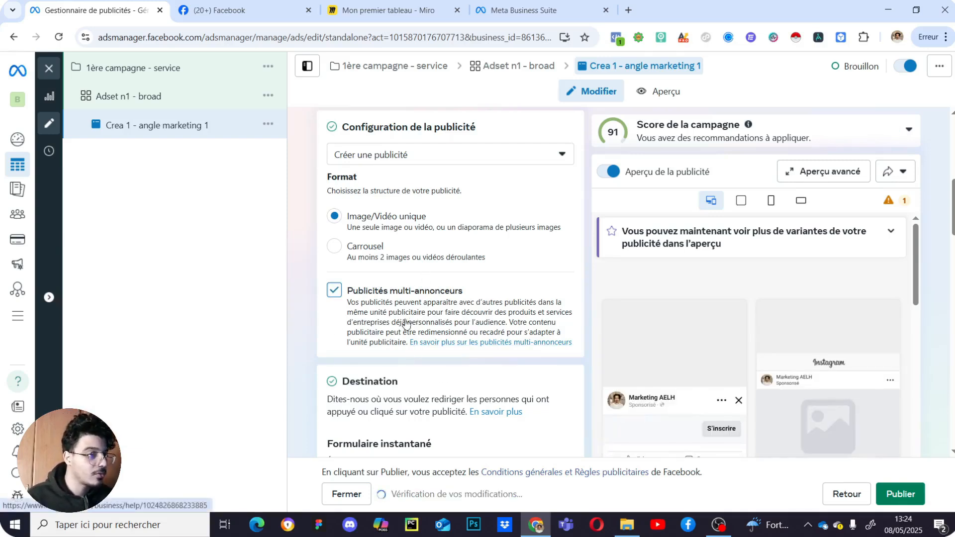
pyautogui.scroll(-2, 396, 313)
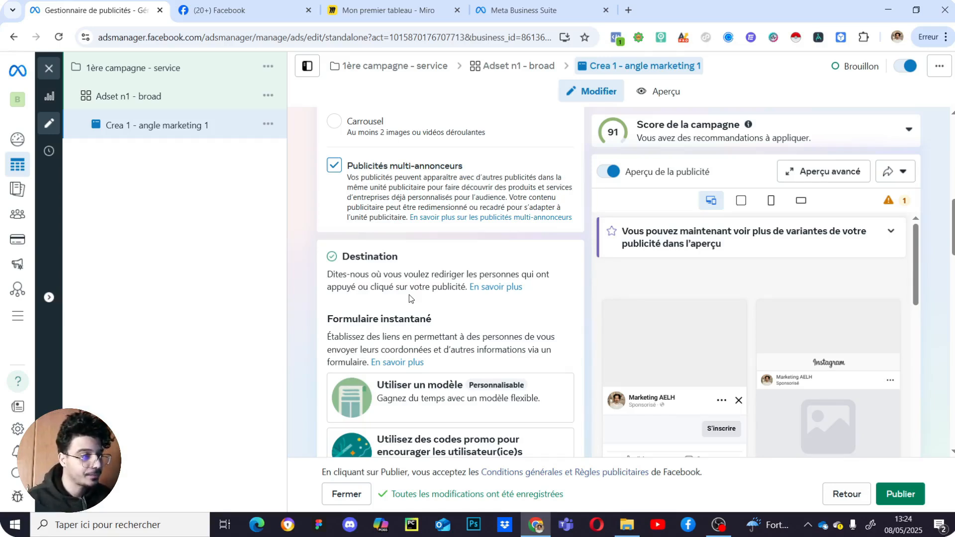
# - Scroll to Formulaire instantané and open the 'Utiliser un modèle' template choices
pyautogui.scroll(-3, 409, 294)
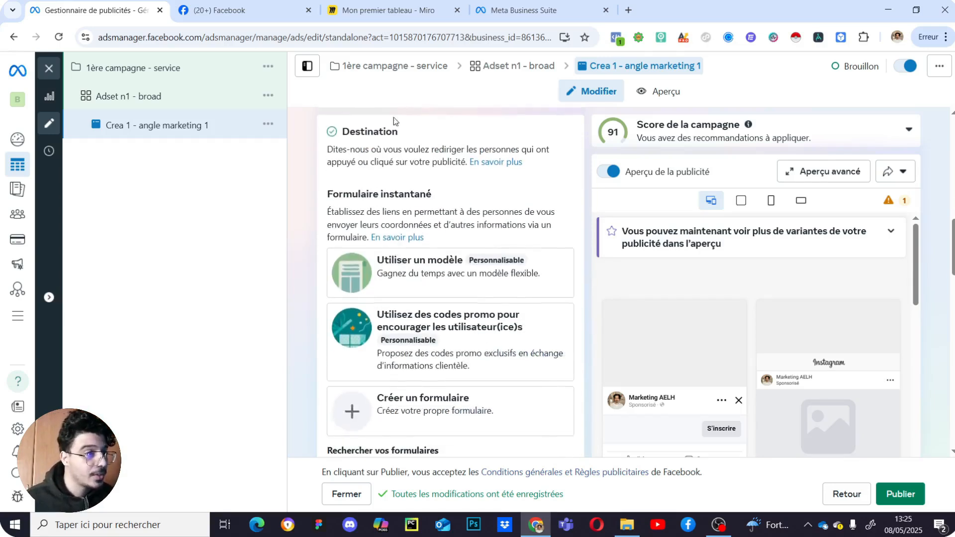
pyautogui.scroll(1, 442, 229)
pyautogui.scroll(4, 448, 258)
pyautogui.scroll(-3, 473, 343)
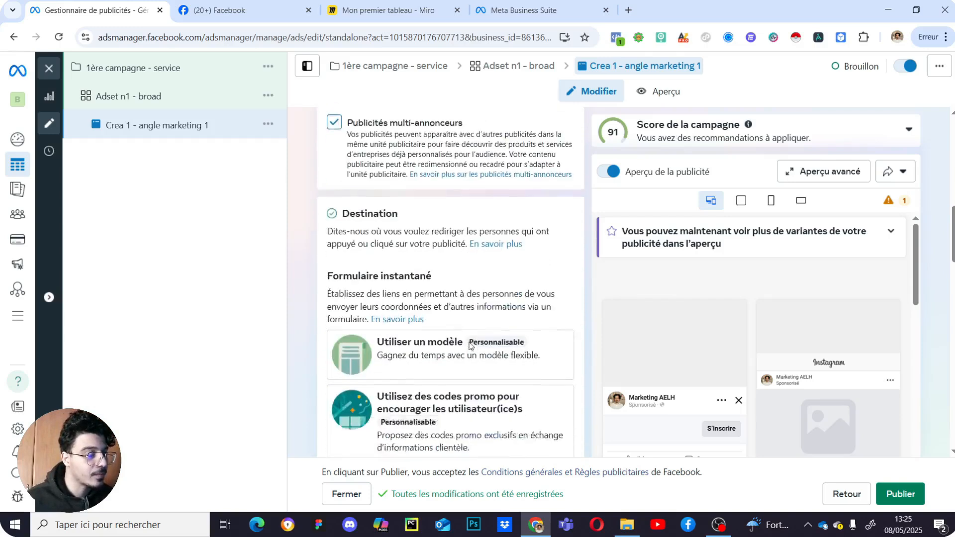
pyautogui.scroll(-15, 469, 345)
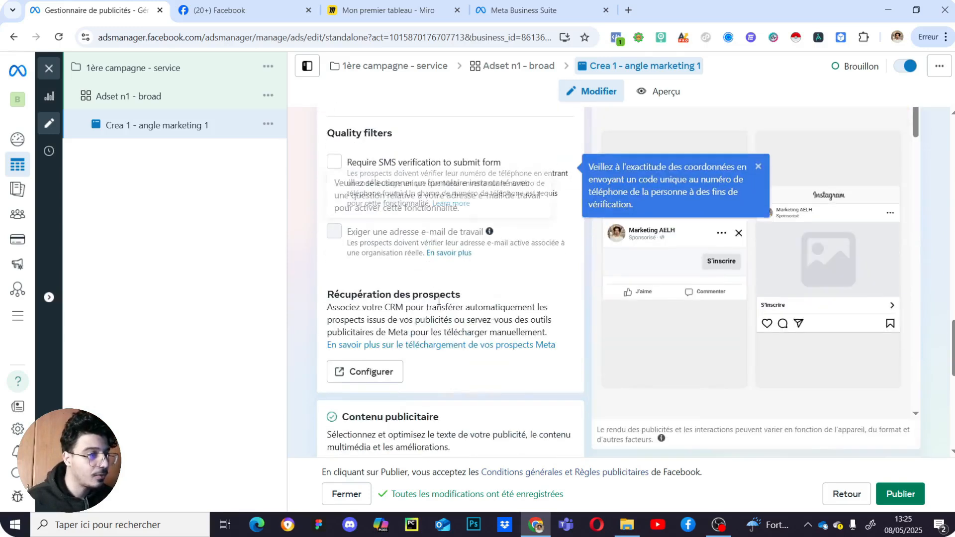
pyautogui.scroll(-3, 440, 308)
pyautogui.scroll(6, 457, 303)
pyautogui.scroll(8, 462, 295)
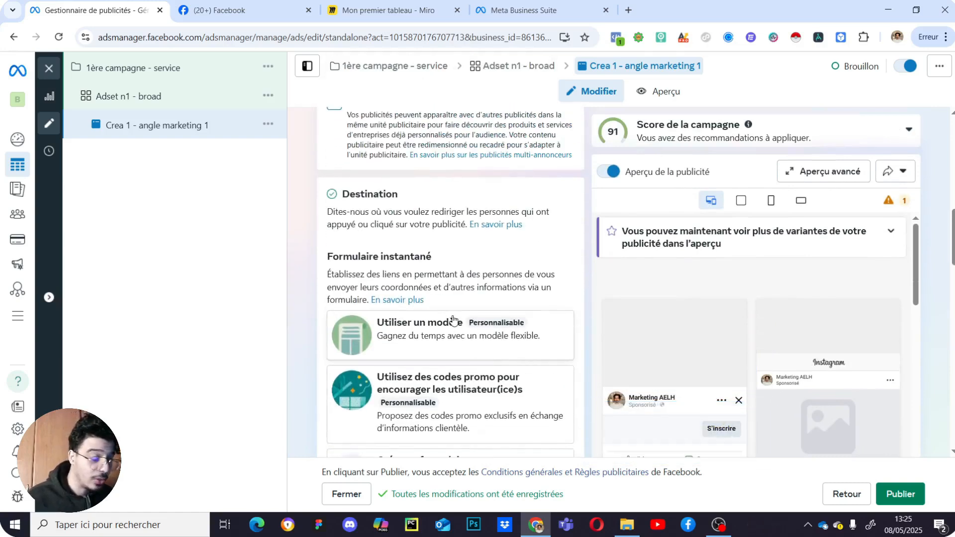
pyautogui.scroll(-2, 432, 343)
pyautogui.scroll(2, 427, 349)
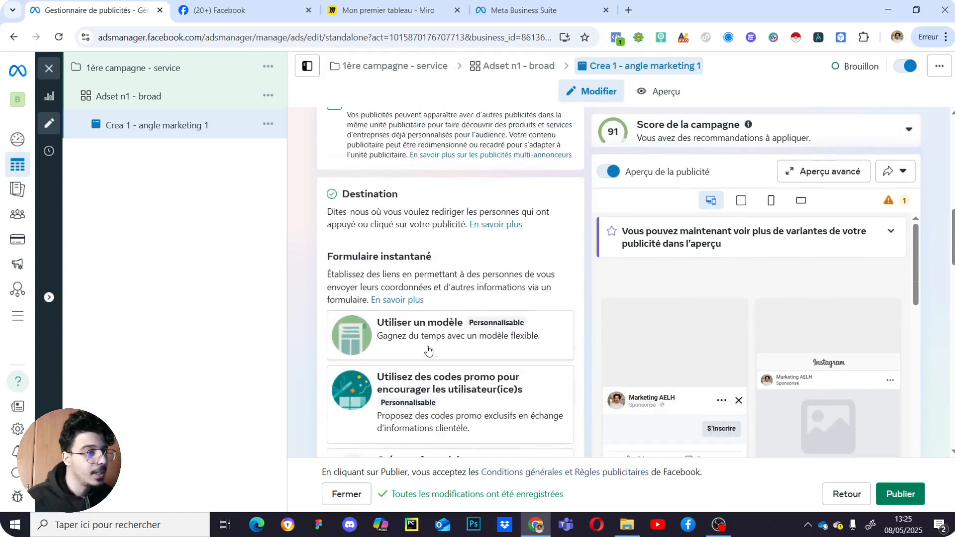
pyautogui.scroll(-3, 427, 348)
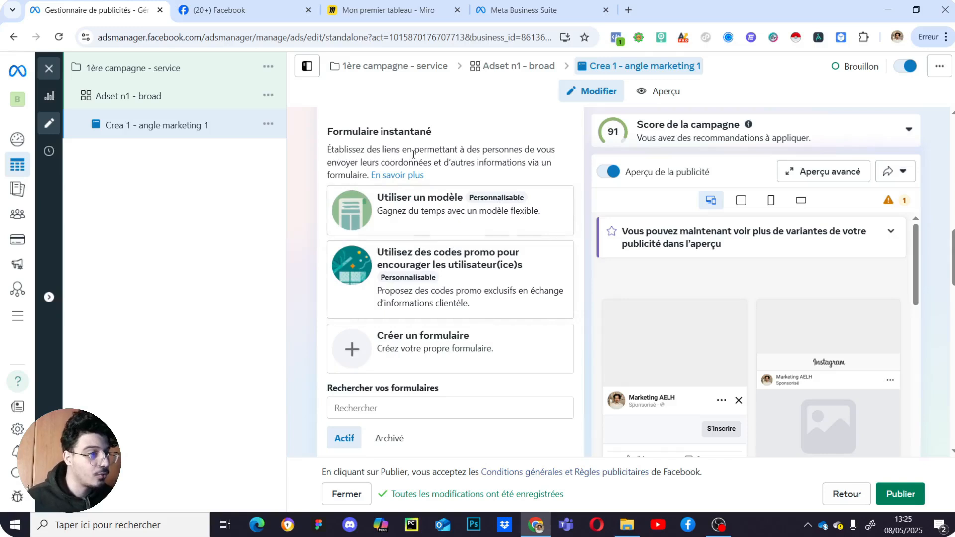
pyautogui.scroll(3, 448, 366)
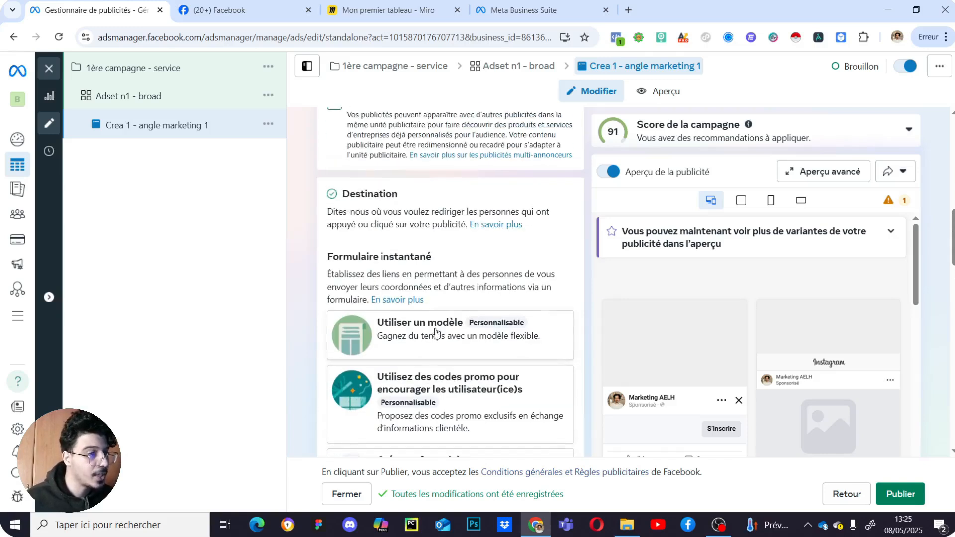
pyautogui.scroll(-3, 440, 370)
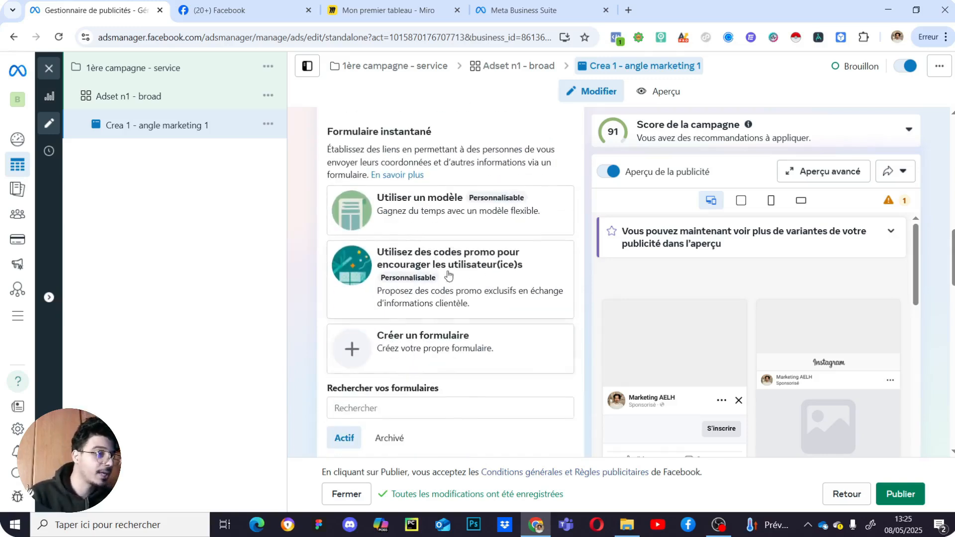
pyautogui.click(440, 220)
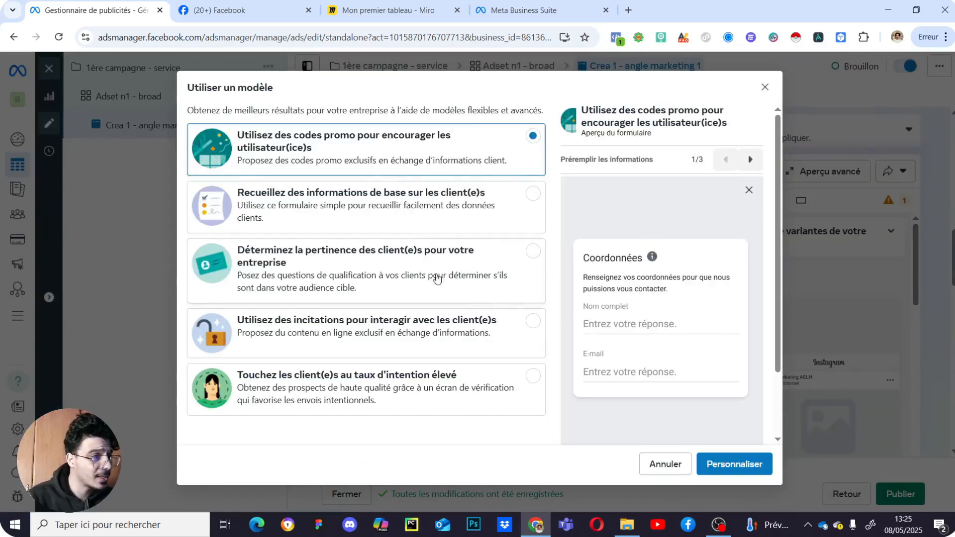
# - Compare templates, choose 'Déterminez la pertinence des client(e)s…' and open it in Personnaliser
pyautogui.click(415, 218)
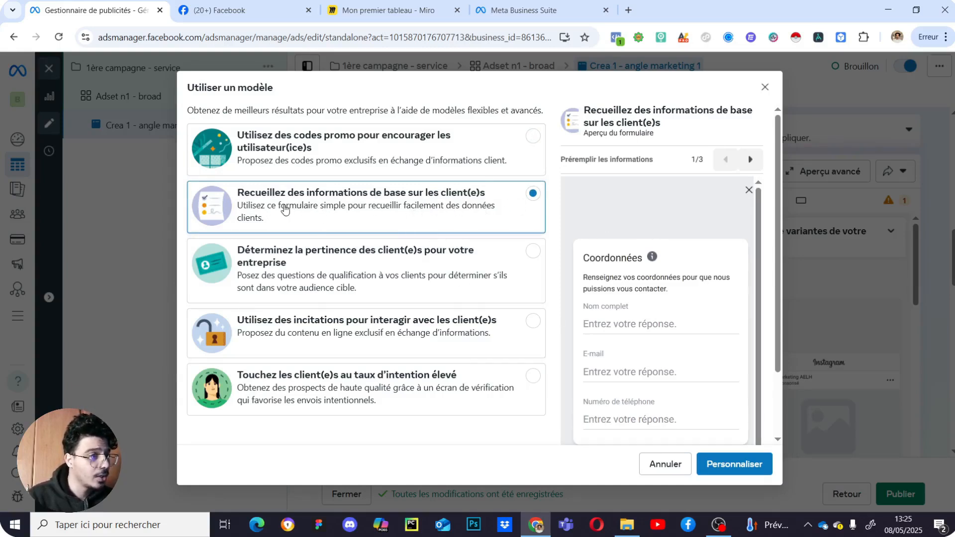
pyautogui.click(417, 268)
pyautogui.scroll(-1, 655, 372)
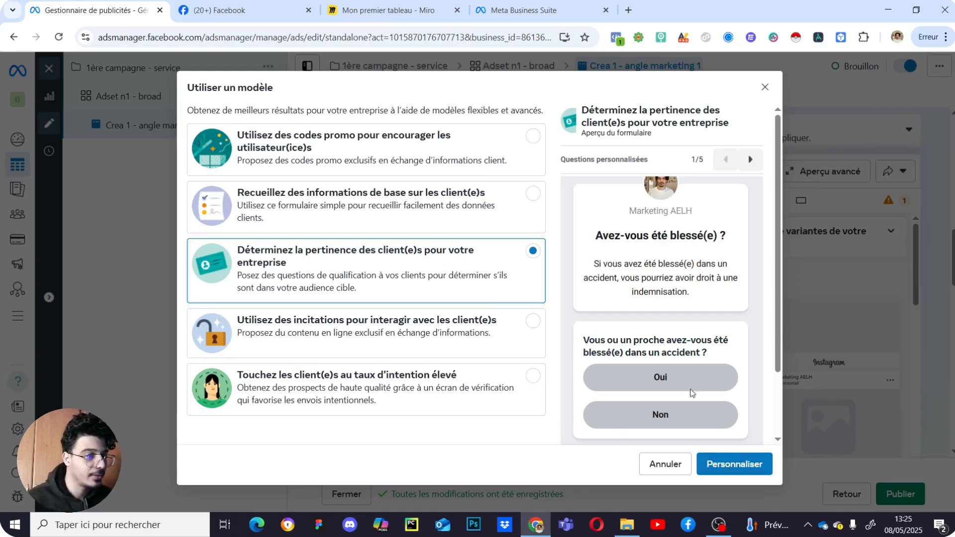
pyautogui.scroll(-2, 669, 370)
pyautogui.scroll(4, 669, 370)
pyautogui.click(741, 157)
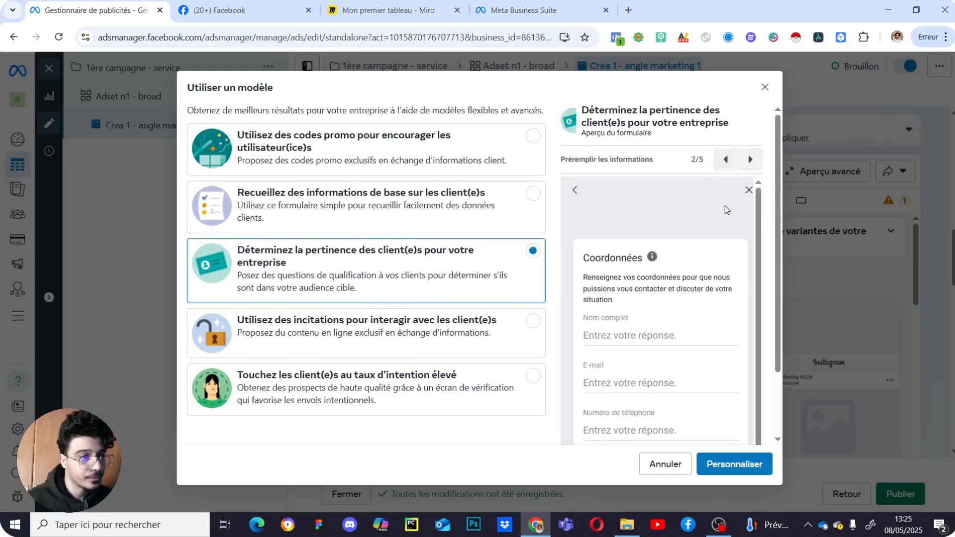
pyautogui.click(749, 472)
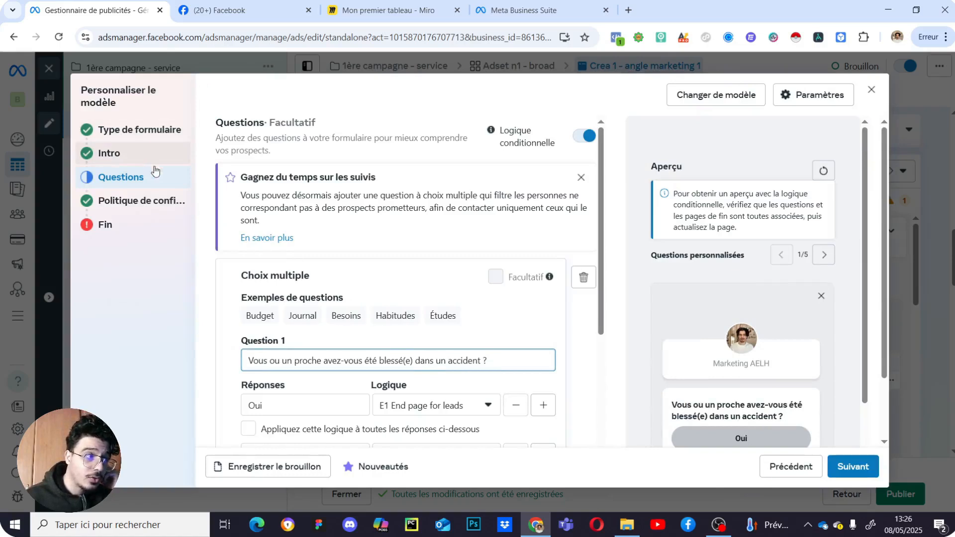
pyautogui.click(168, 139)
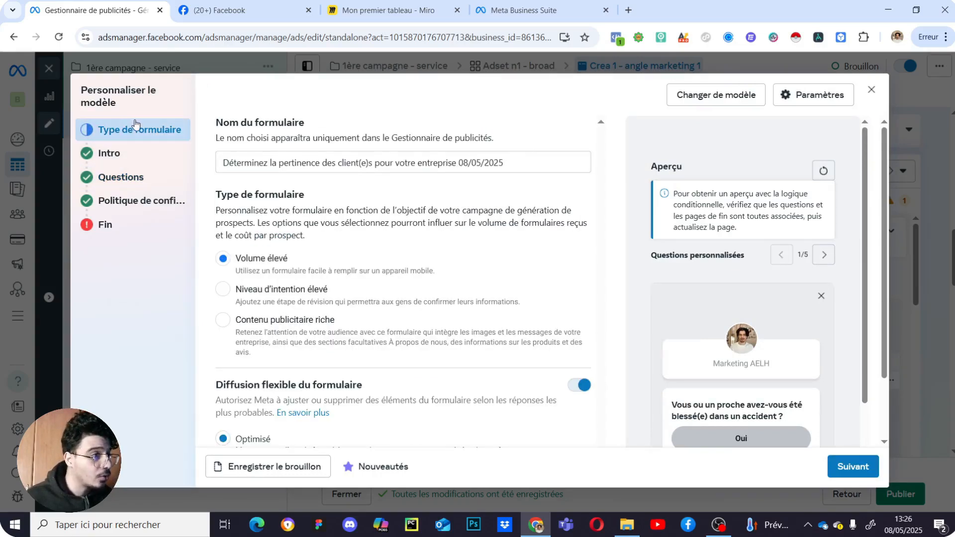
# - Rename the form 'Formulaire 1 - service' and switch off Diffusion flexible du formulaire
pyautogui.moveTo(508, 166); pyautogui.dragTo(216, 169)
pyautogui.write('Formulaire 1 - service')
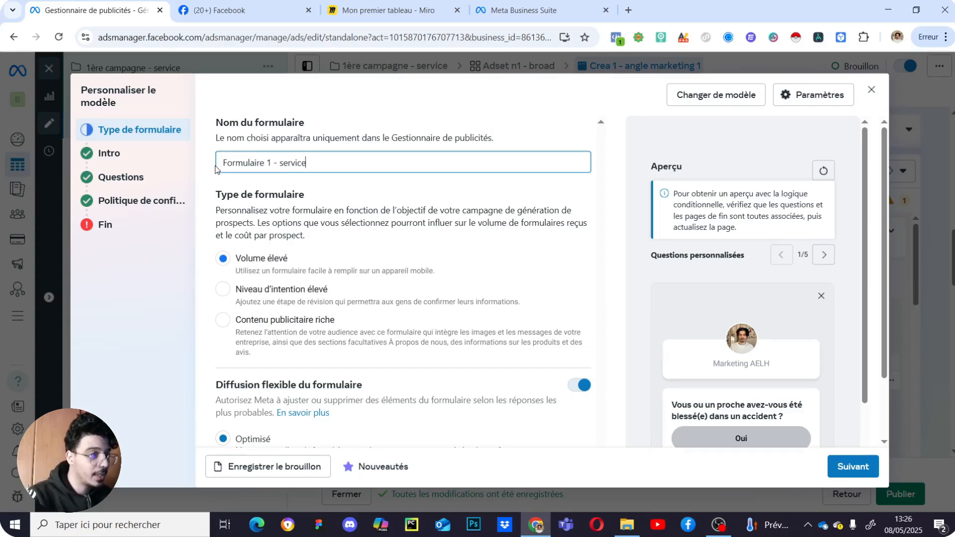
pyautogui.scroll(-1, 405, 234)
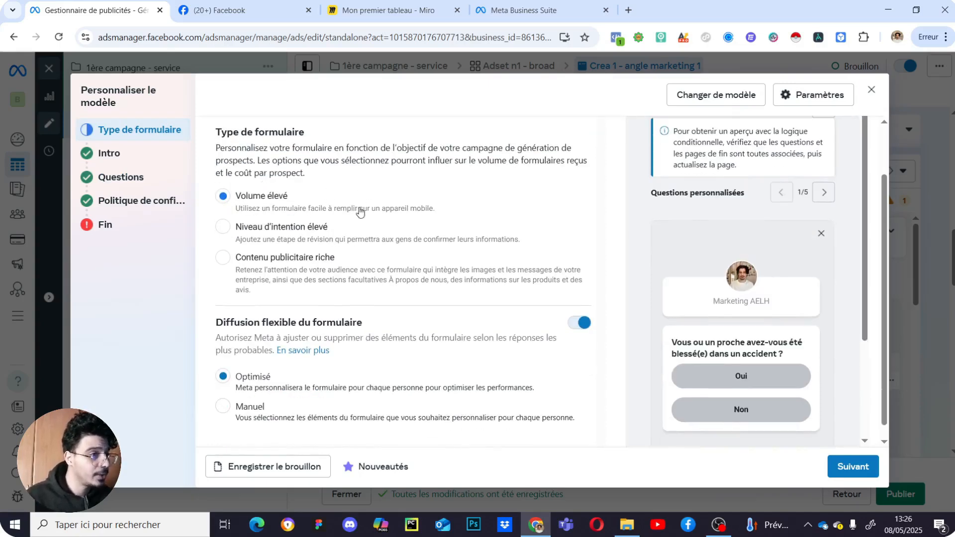
pyautogui.scroll(1, 367, 192)
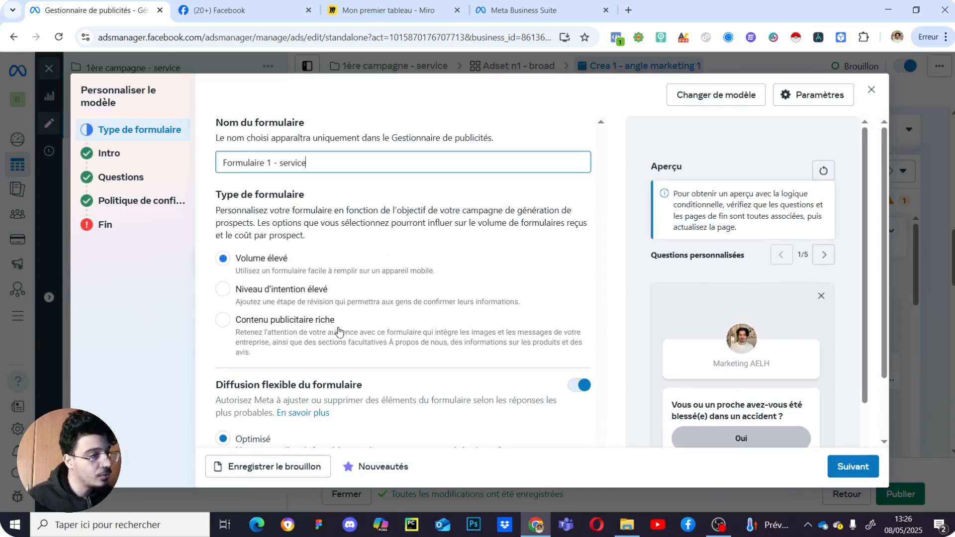
pyautogui.scroll(-2, 401, 316)
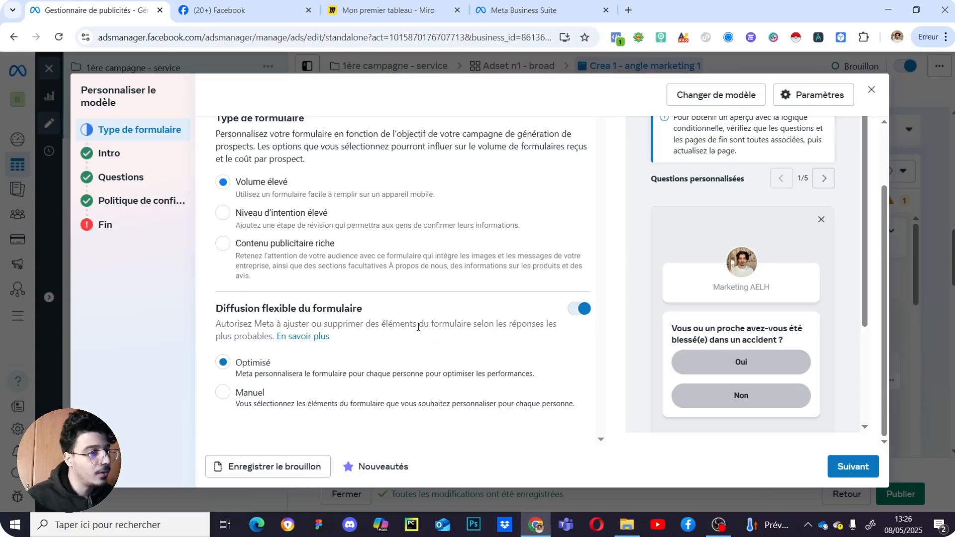
pyautogui.click(578, 308)
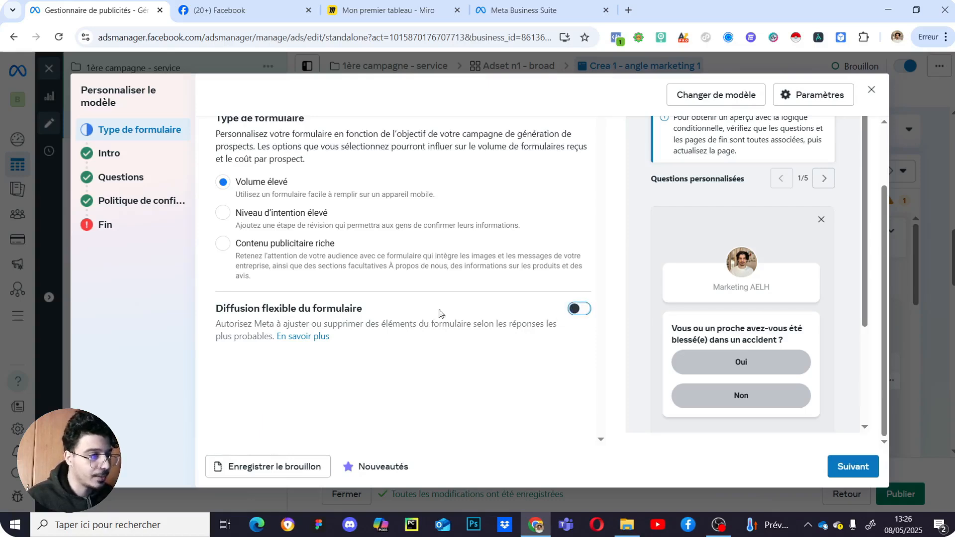
pyautogui.scroll(2, 378, 316)
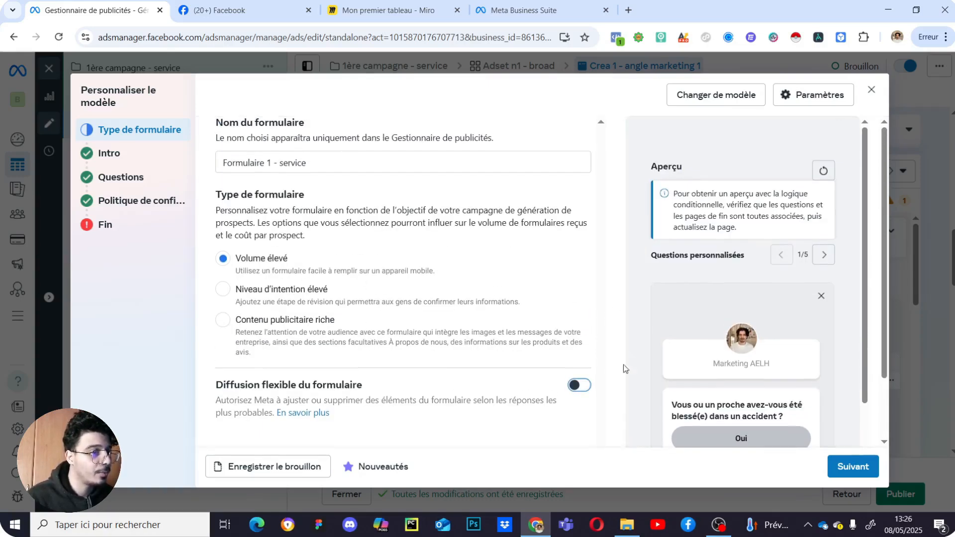
pyautogui.click(144, 156)
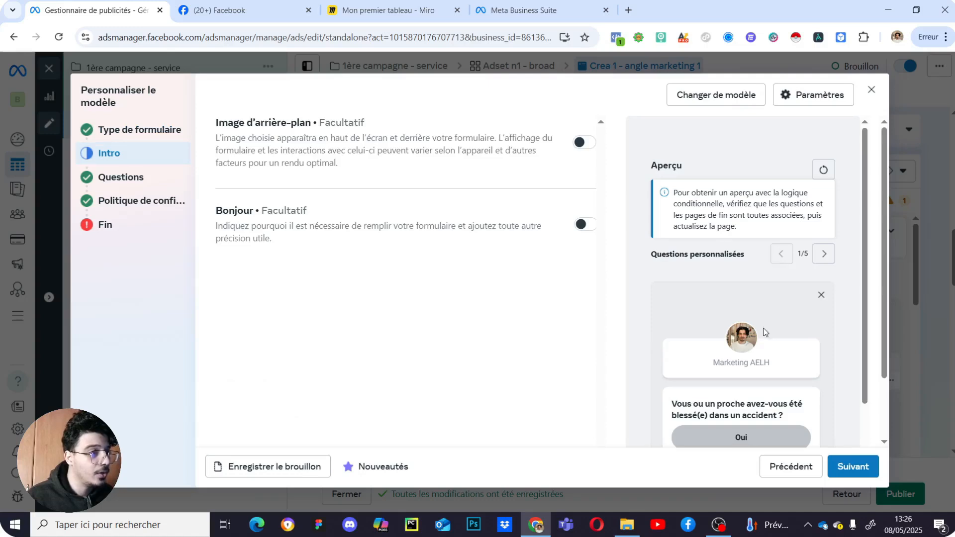
# - Enable Bonjour with title 'Remplissez ce formulaire pour obtenir le devis gratuitement' and description 'Vérifiez bien vos informations.'
pyautogui.scroll(-2, 762, 333)
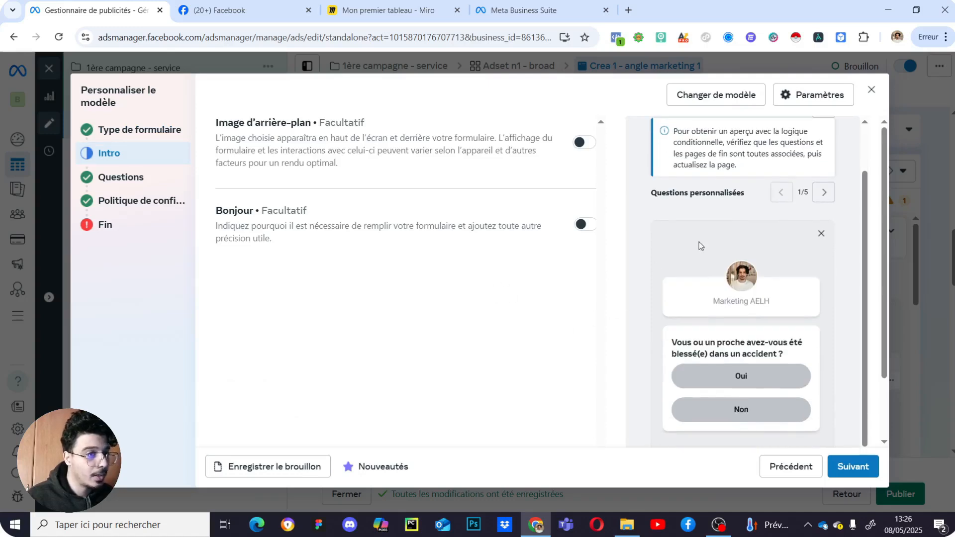
pyautogui.click(585, 225)
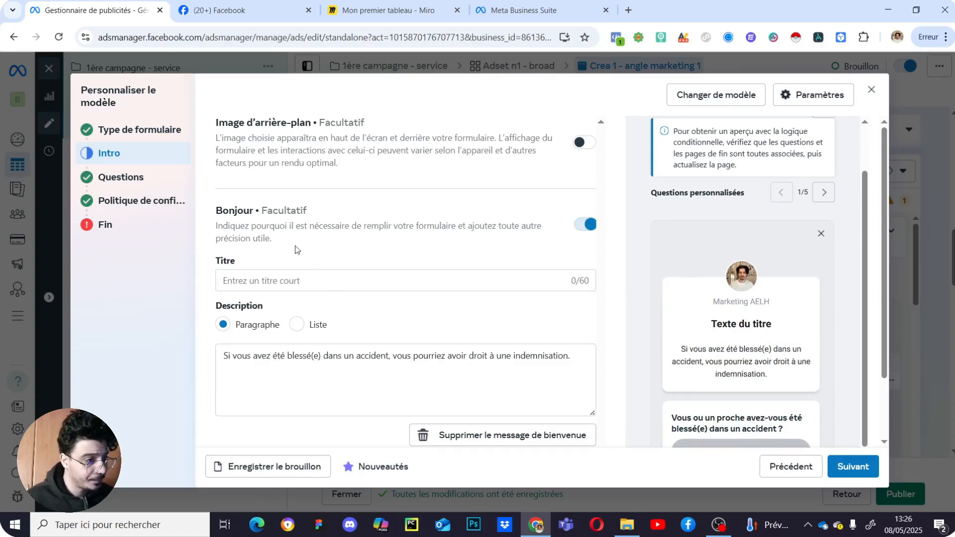
pyautogui.click(292, 279)
pyautogui.write('Remplissez ce formulaire pour obtenir le')
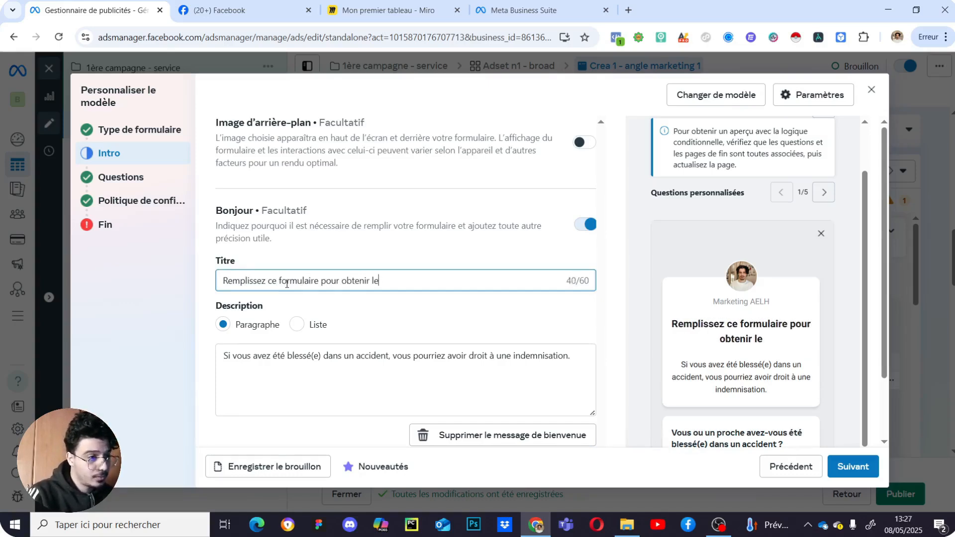
pyautogui.write(' devis gratuitement')
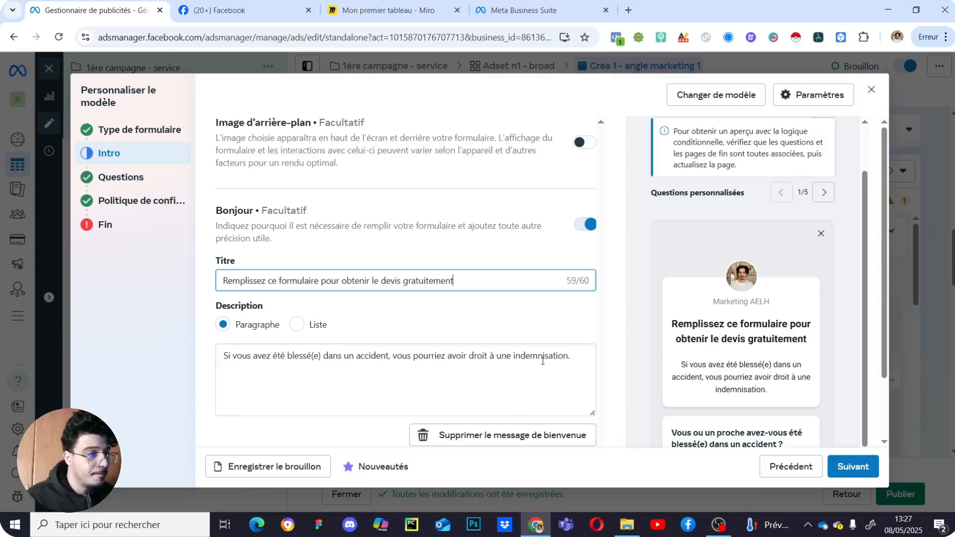
pyautogui.moveTo(574, 356); pyautogui.dragTo(222, 354)
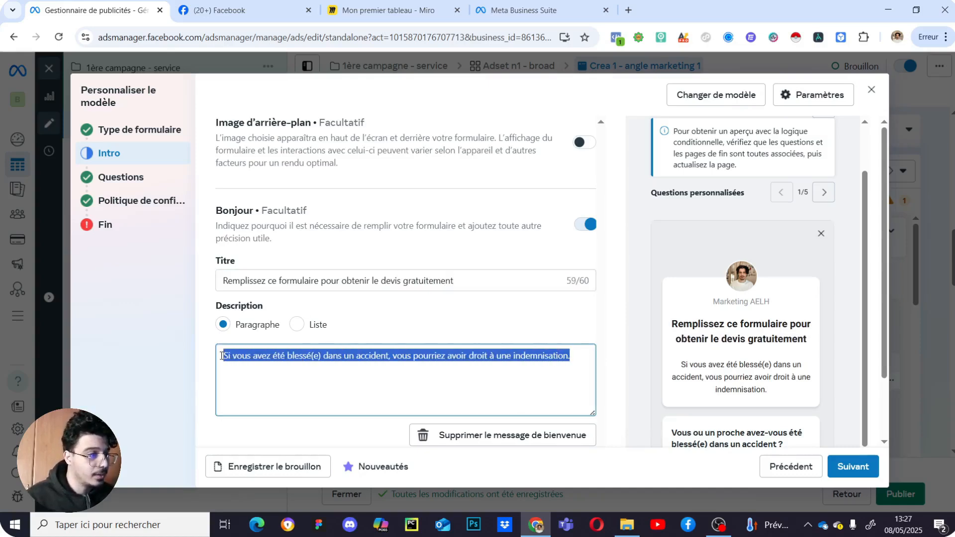
pyautogui.write('Vérifiez')
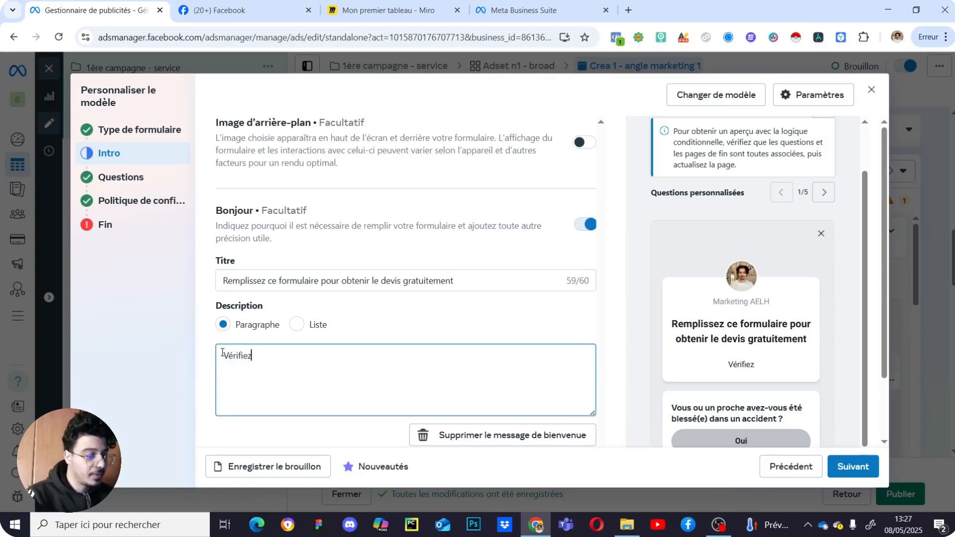
pyautogui.write(' bien v')
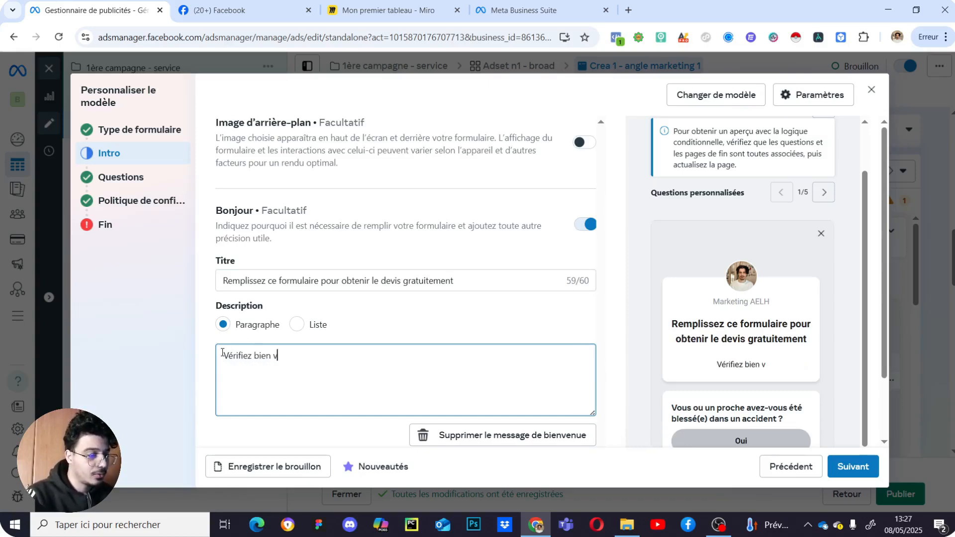
pyautogui.write('os informations ')
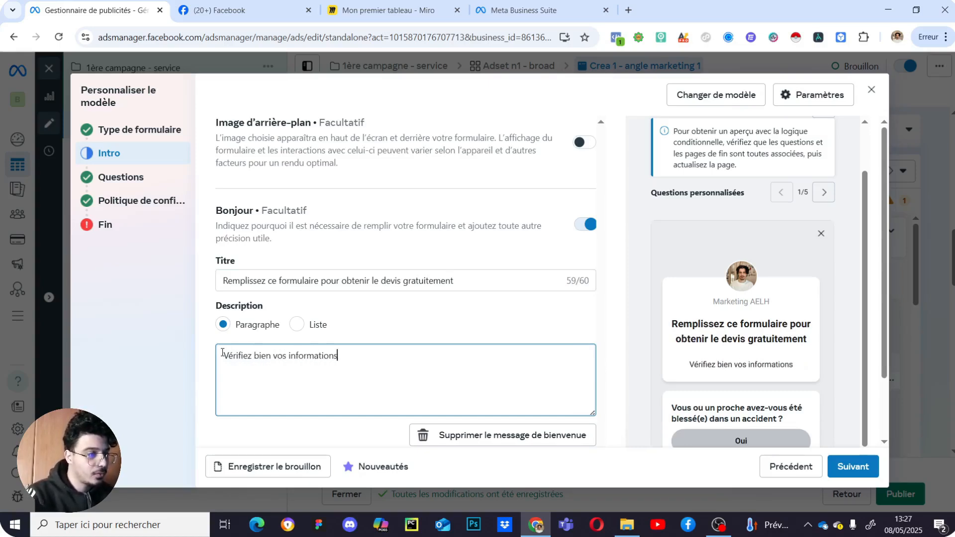
pyautogui.write('.')
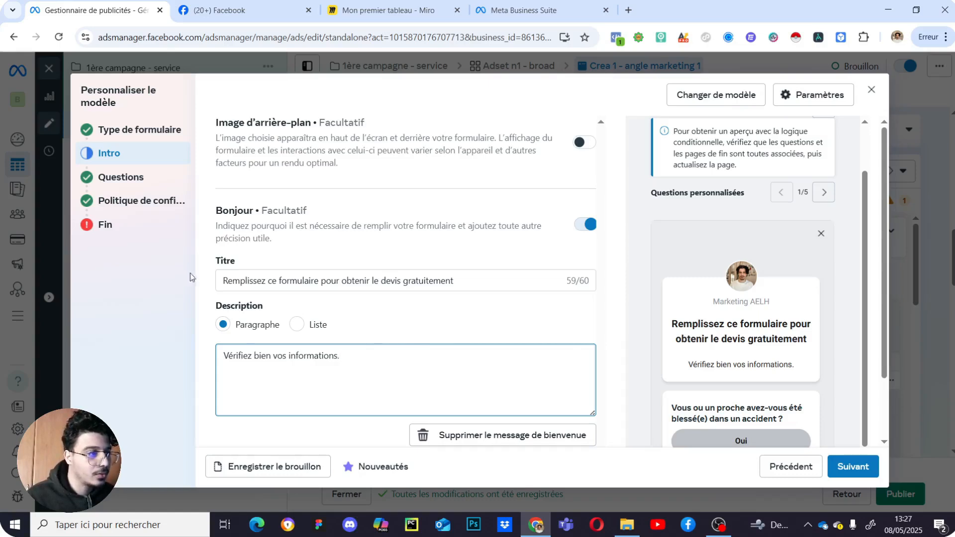
pyautogui.scroll(-2, 378, 343)
pyautogui.scroll(2, 378, 342)
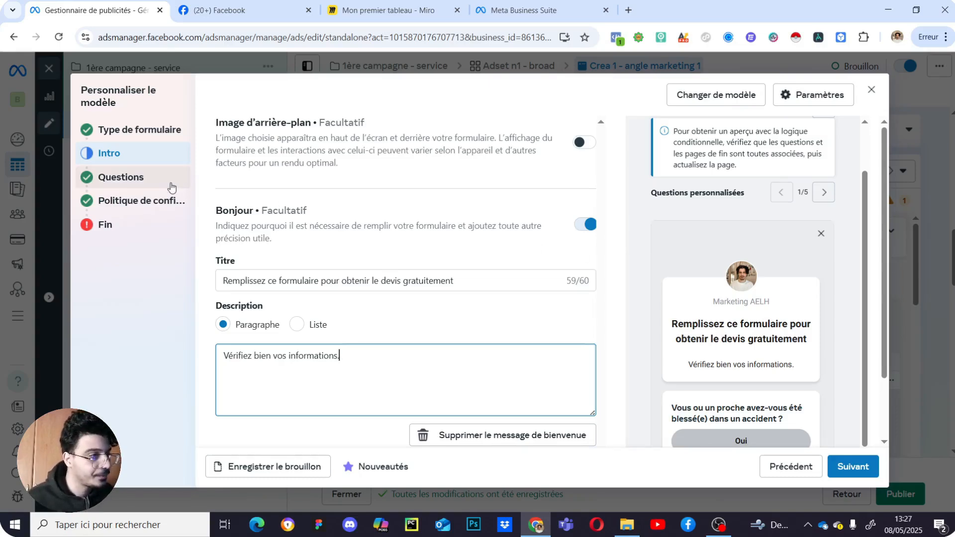
# - Go to the Questions settings and page the preview to the contact-details screen
pyautogui.click(172, 187)
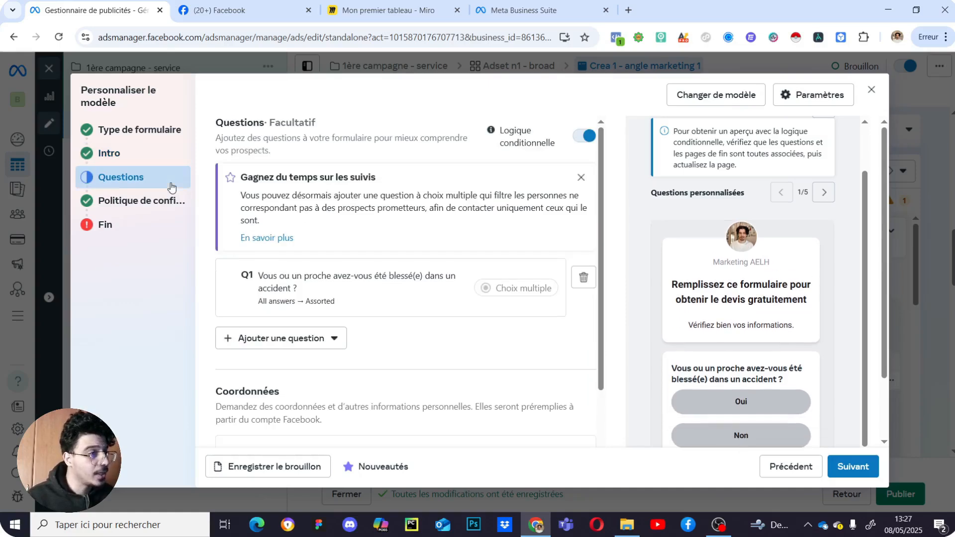
pyautogui.scroll(-1, 425, 315)
pyautogui.scroll(1, 425, 315)
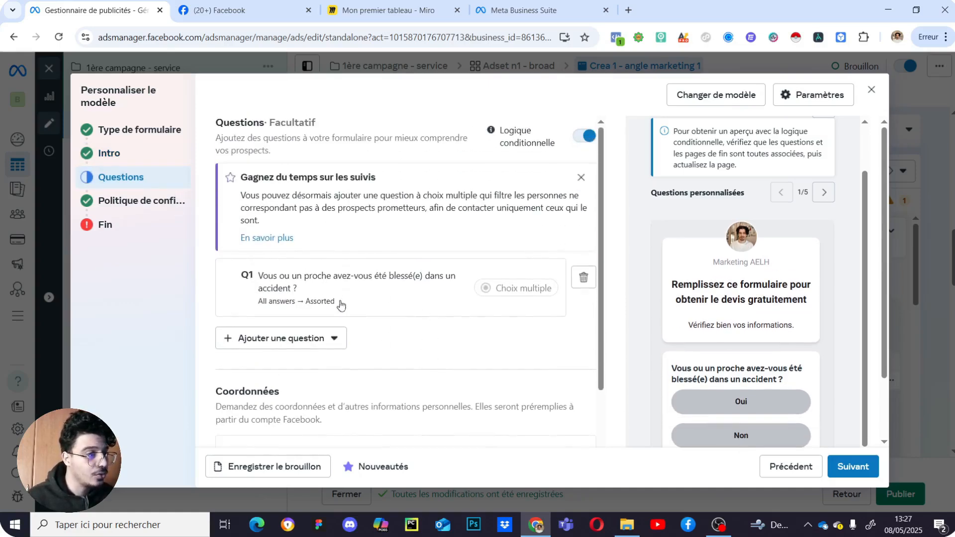
pyautogui.scroll(-4, 439, 362)
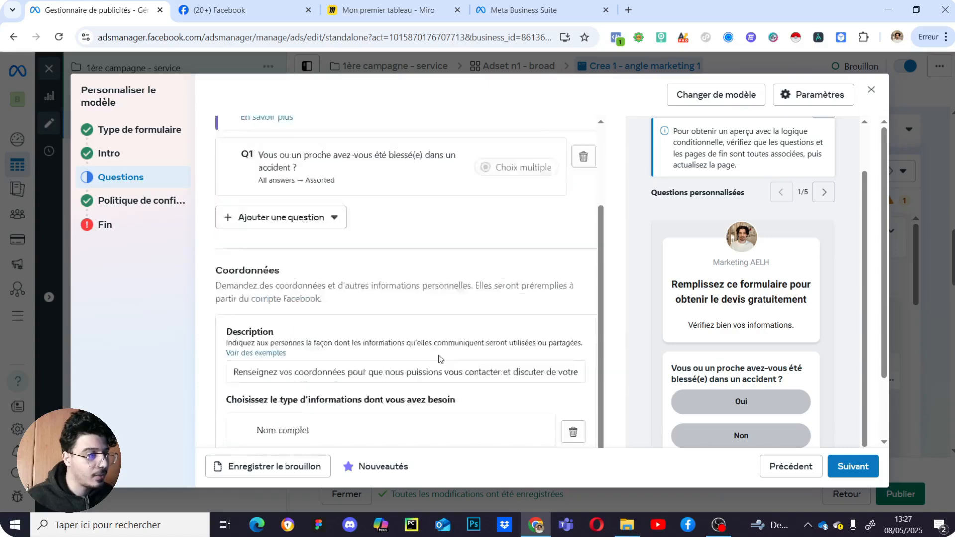
pyautogui.scroll(4, 446, 322)
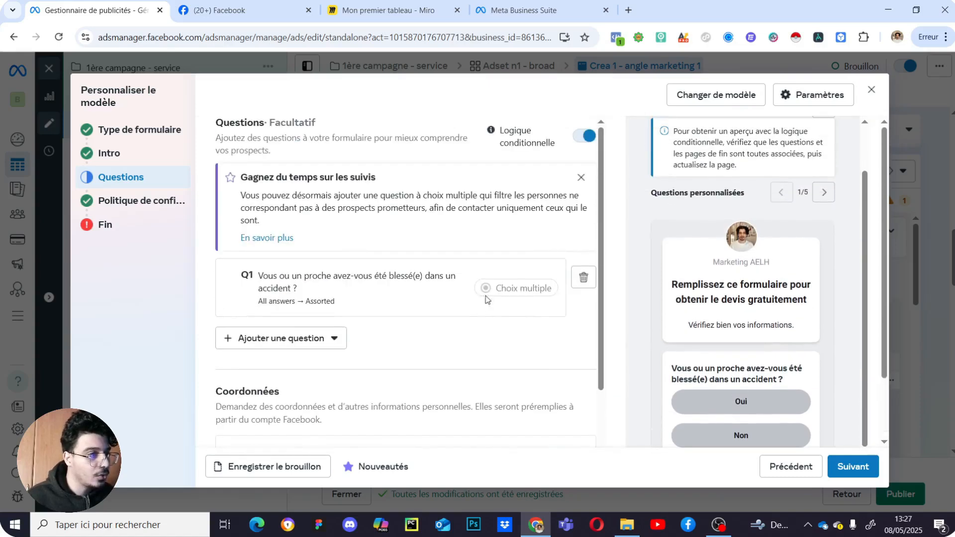
pyautogui.click(824, 192)
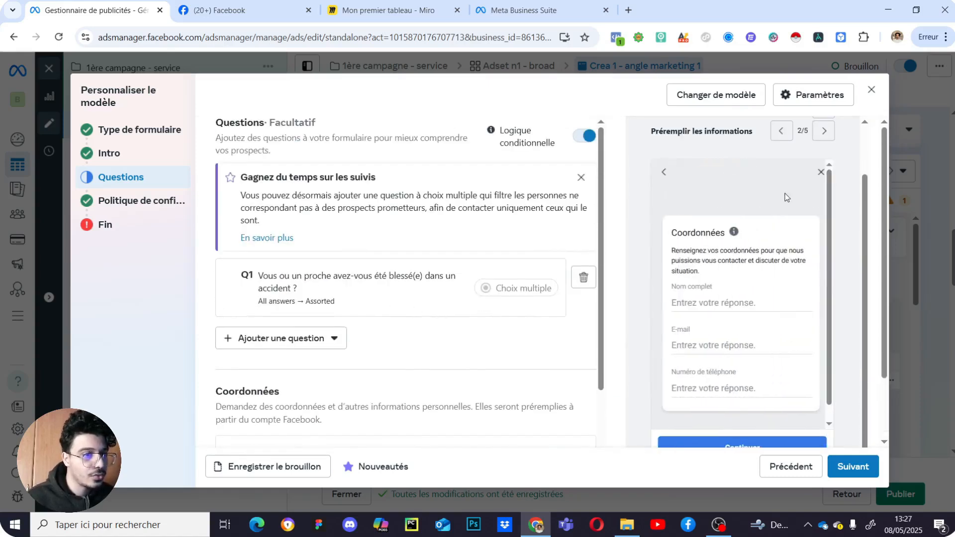
# - Erase the old accident wording from Question 1
pyautogui.click(437, 298)
pyautogui.scroll(-3, 454, 341)
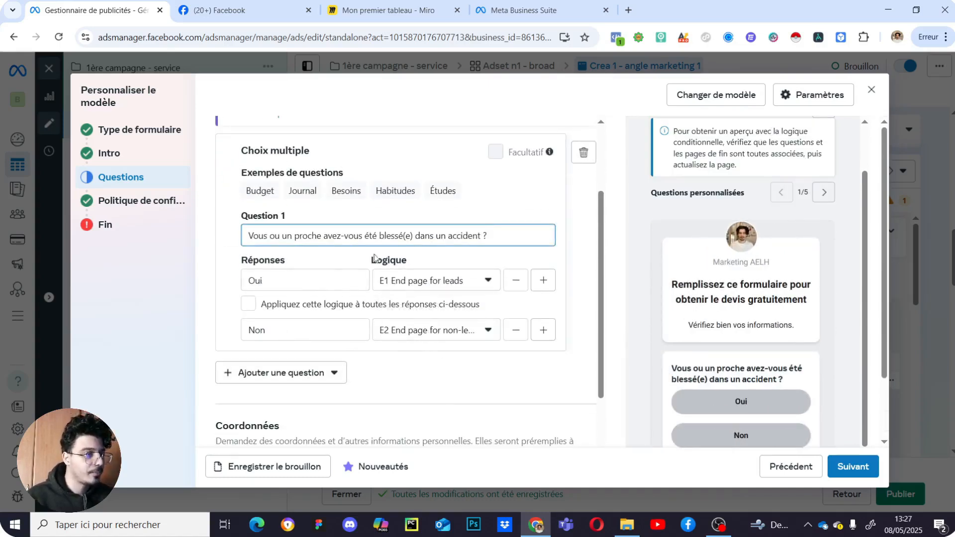
pyautogui.moveTo(498, 235); pyautogui.dragTo(243, 239)
pyautogui.press('BackSpace')
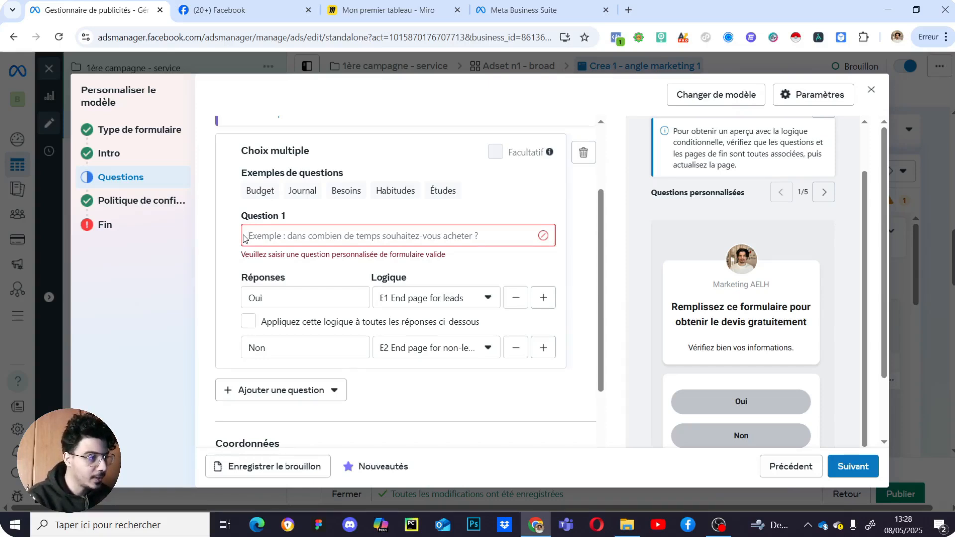
# - Enter 'Avez-vous besoin de nettoyer votre toiture ?' as the Question 1 text
pyautogui.write('Avez')
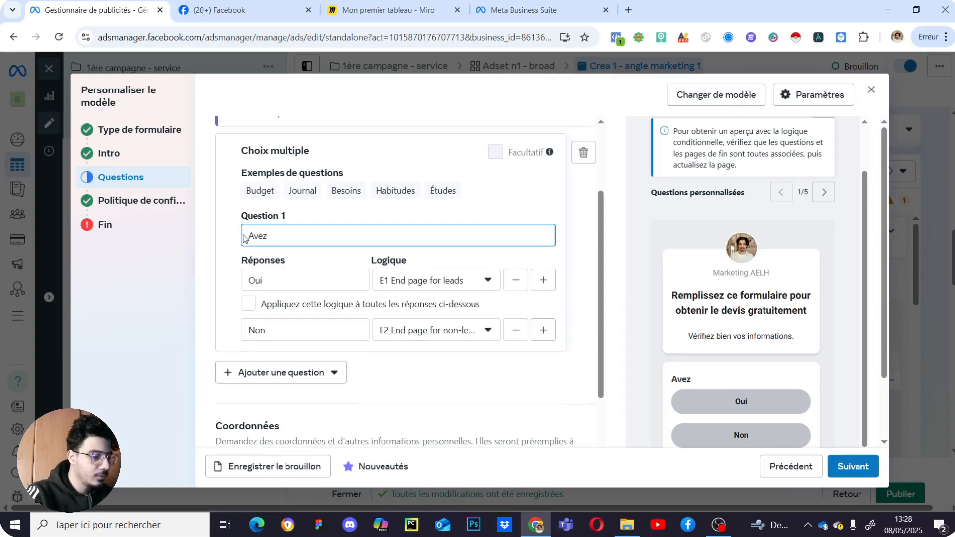
pyautogui.write('-vous besoin de no')
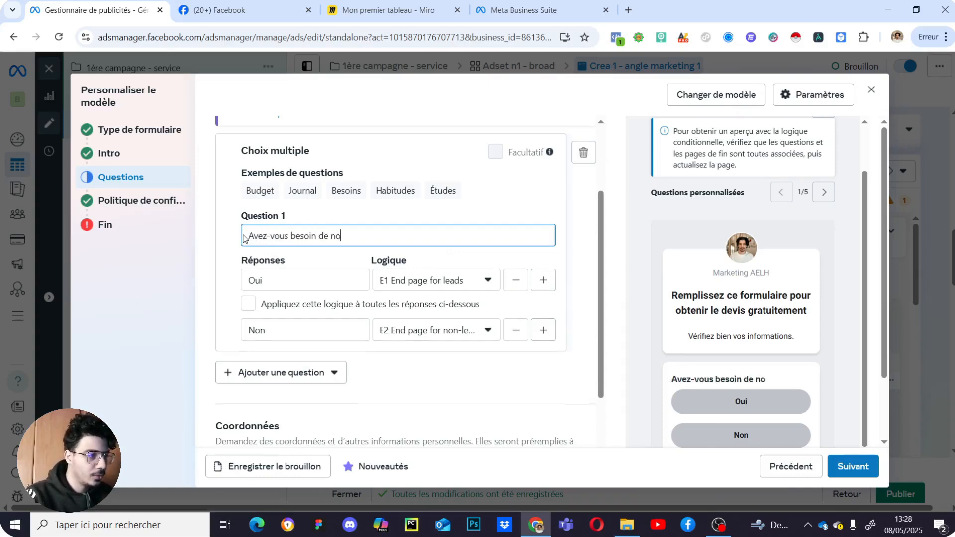
pyautogui.press('BackSpace')
pyautogui.write('eto')
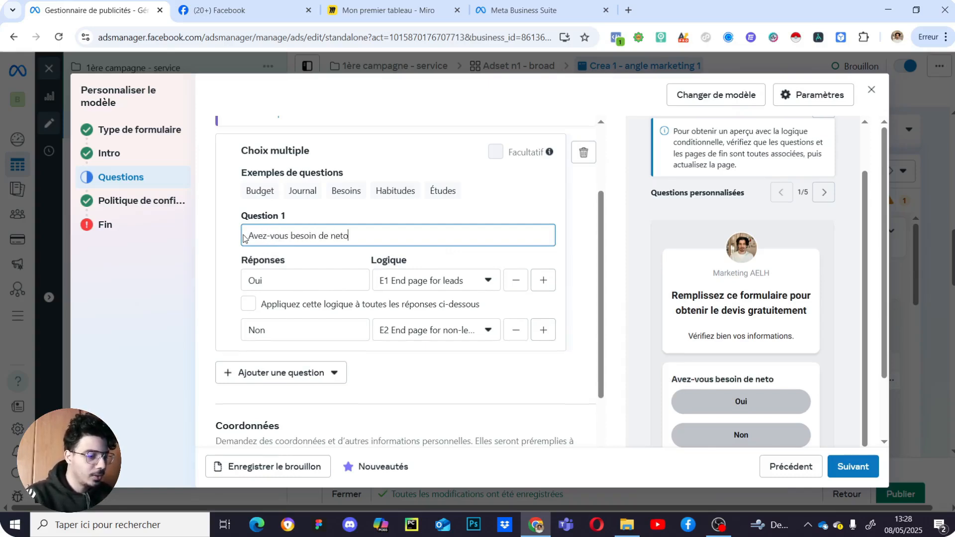
pyautogui.press('BackSpace')
pyautogui.write('toyer')
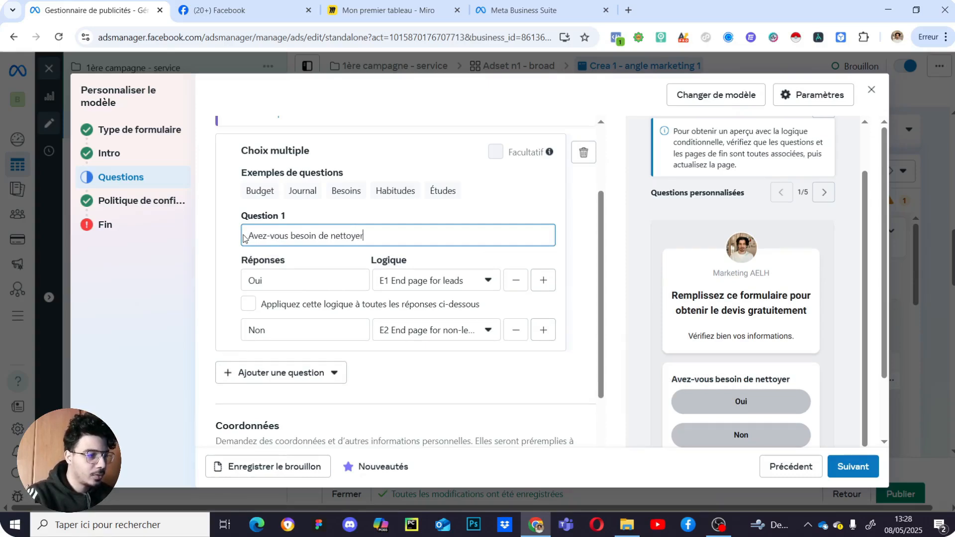
pyautogui.write(' votre toiture ?')
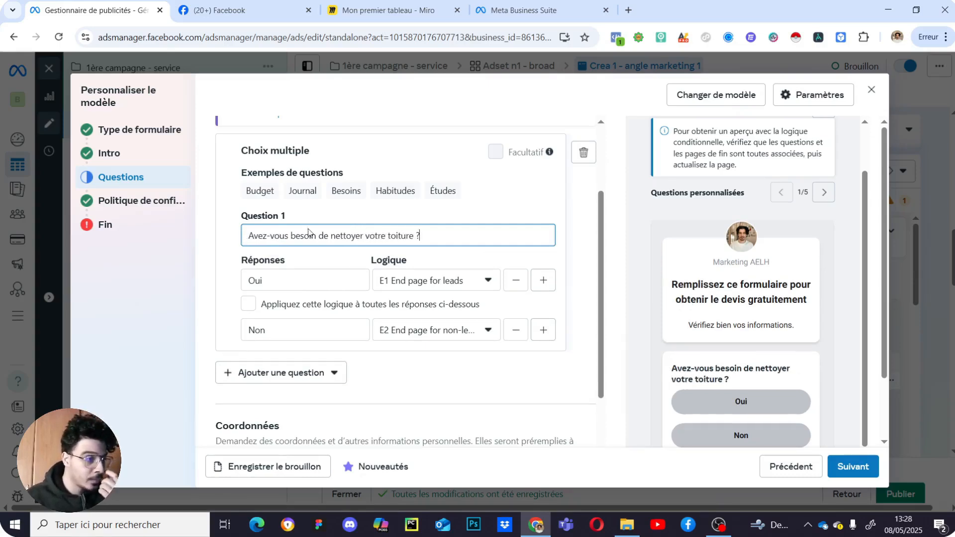
pyautogui.click(584, 251)
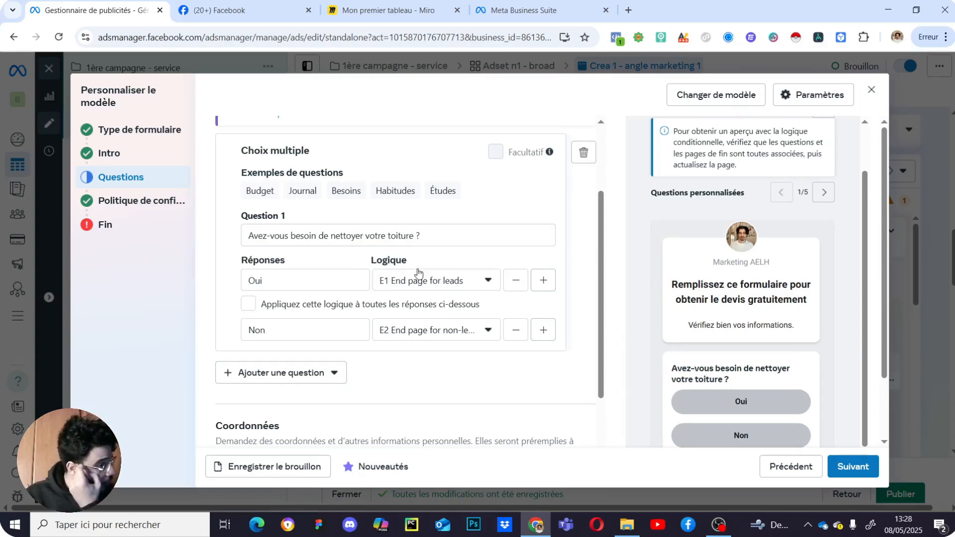
# - Check that the Oui answer still routes to the E1 End page for leads
pyautogui.click(454, 286)
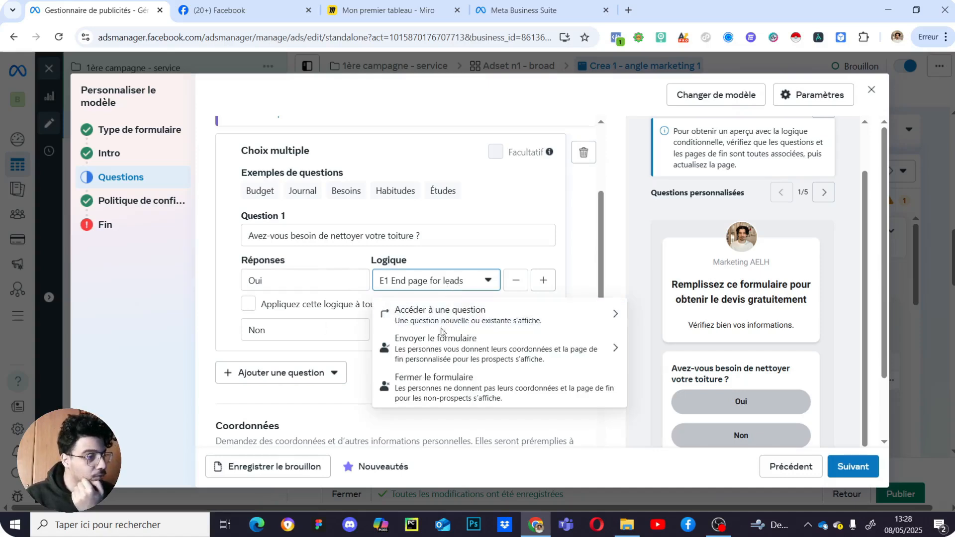
pyautogui.click(418, 333)
pyautogui.scroll(3, 393, 268)
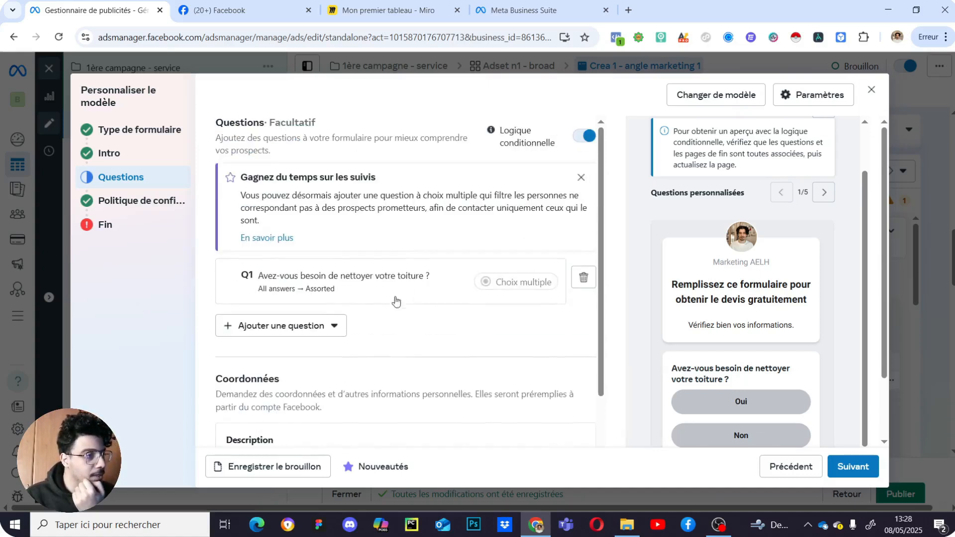
pyautogui.click(405, 285)
pyautogui.scroll(-3, 437, 382)
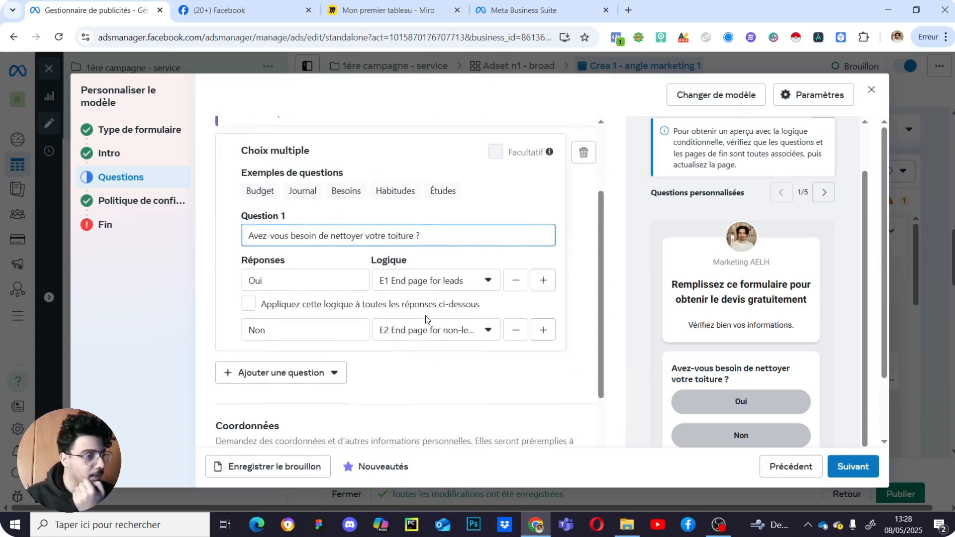
# - Confirm Non still goes to the E2 end page, then recheck Oui's E1 routing
pyautogui.click(454, 339)
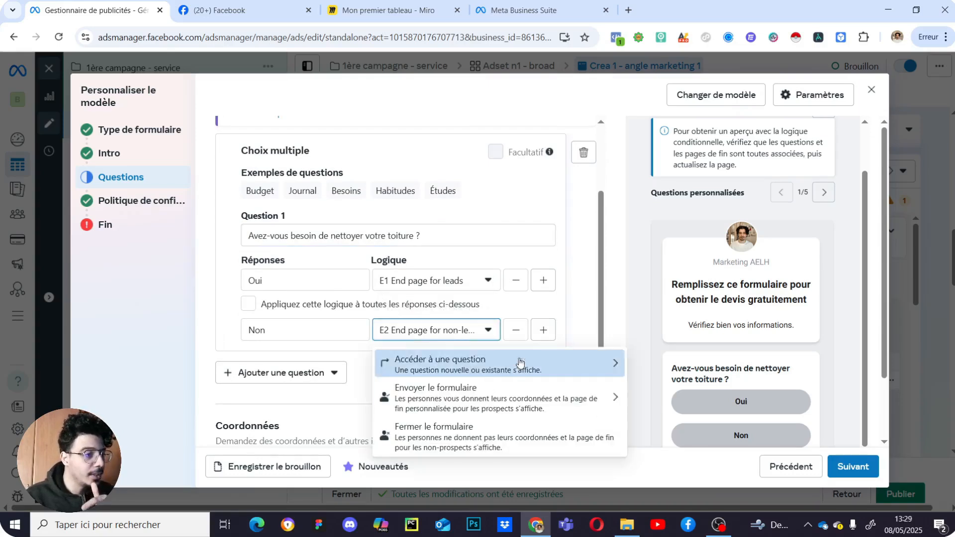
pyautogui.click(506, 404)
pyautogui.click(470, 341)
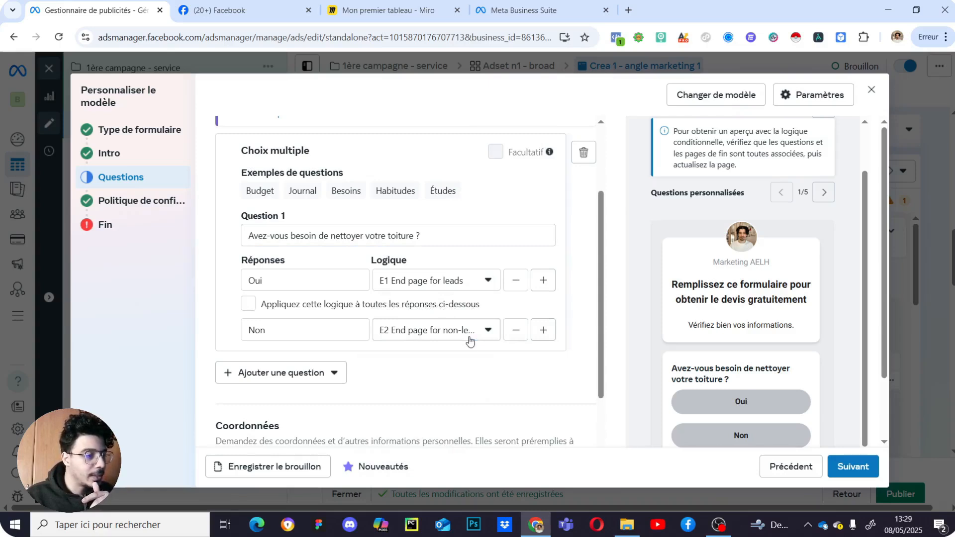
pyautogui.click(469, 330)
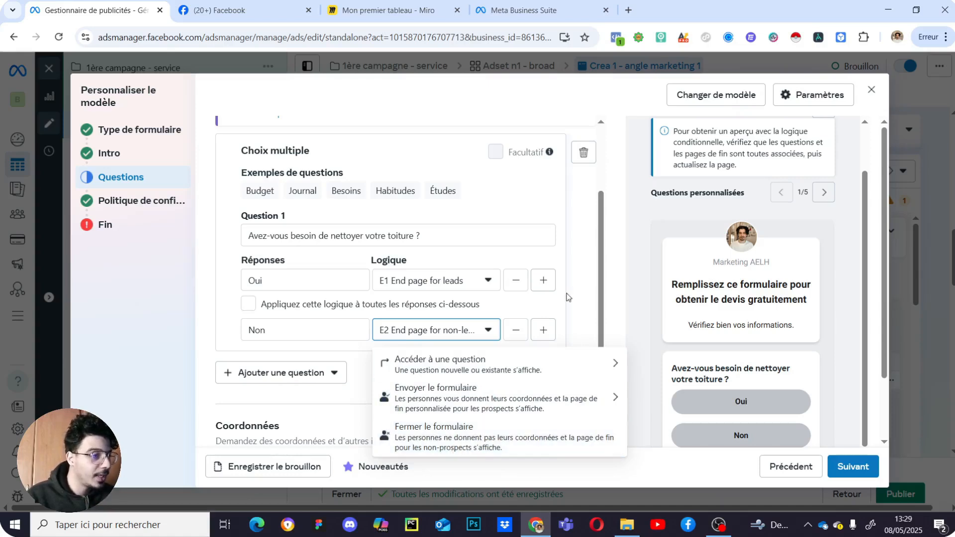
pyautogui.click(581, 283)
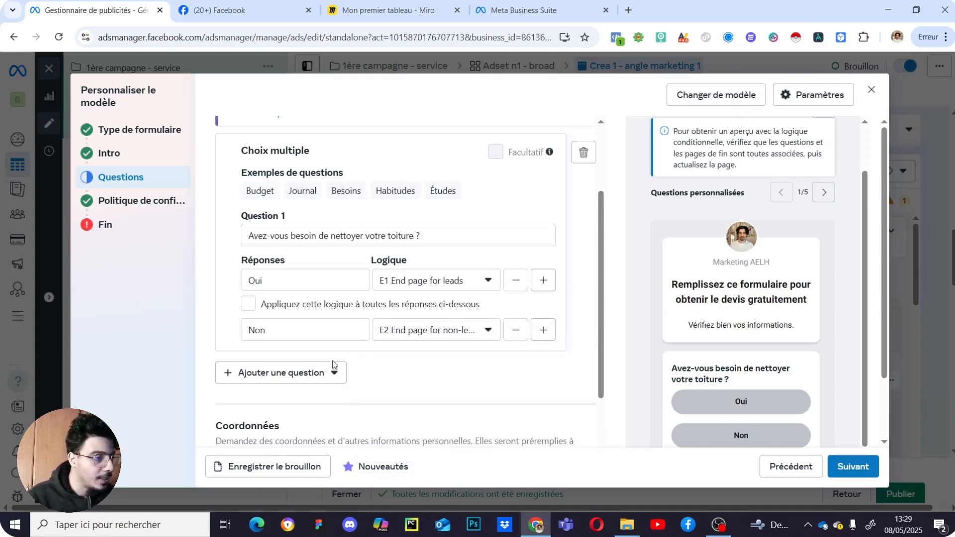
pyautogui.click(449, 280)
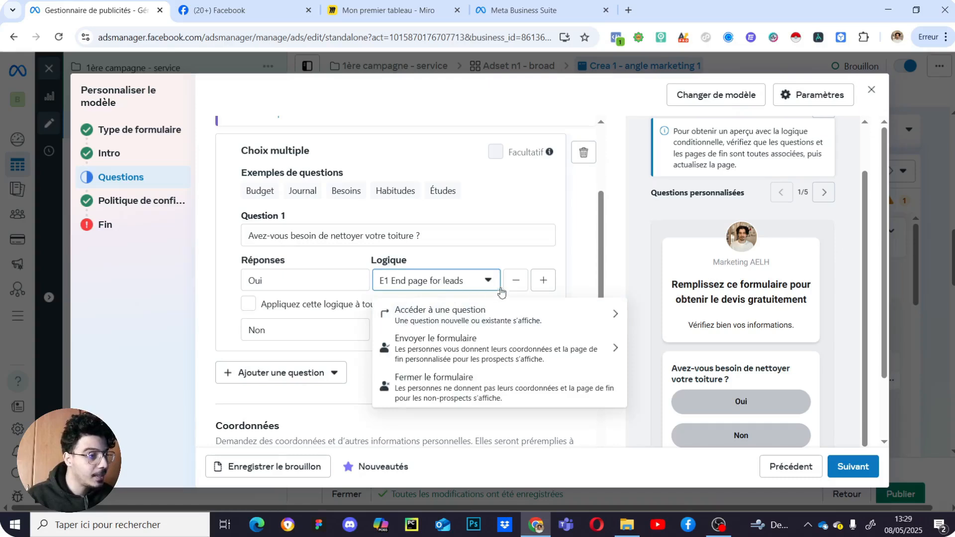
pyautogui.click(607, 264)
pyautogui.scroll(-3, 453, 345)
pyautogui.scroll(-2, 452, 346)
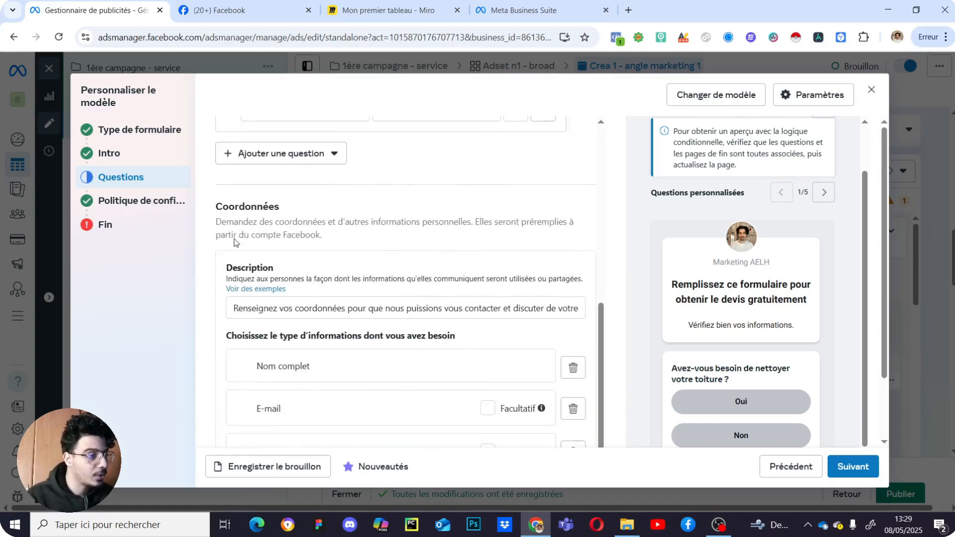
pyautogui.scroll(5, 444, 396)
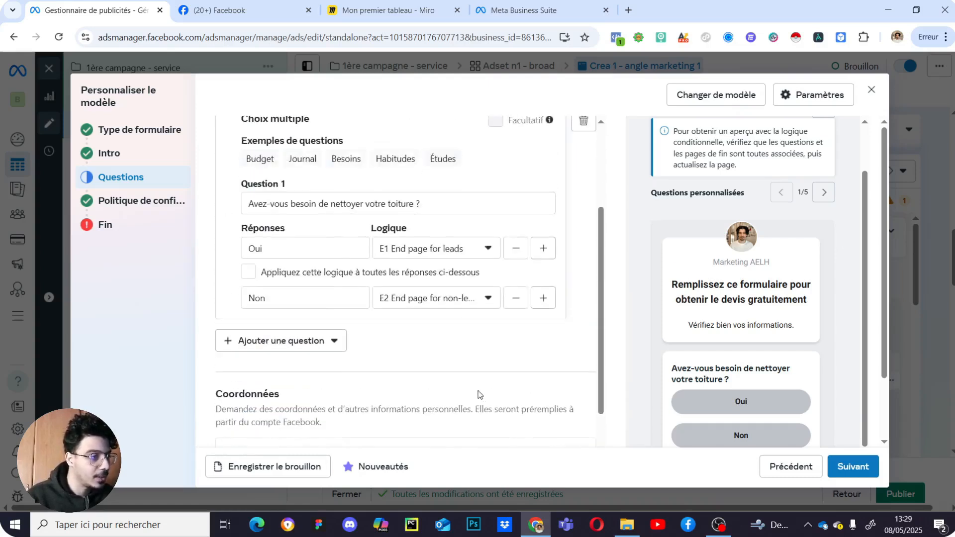
pyautogui.scroll(4, 444, 397)
pyautogui.scroll(-5, 443, 375)
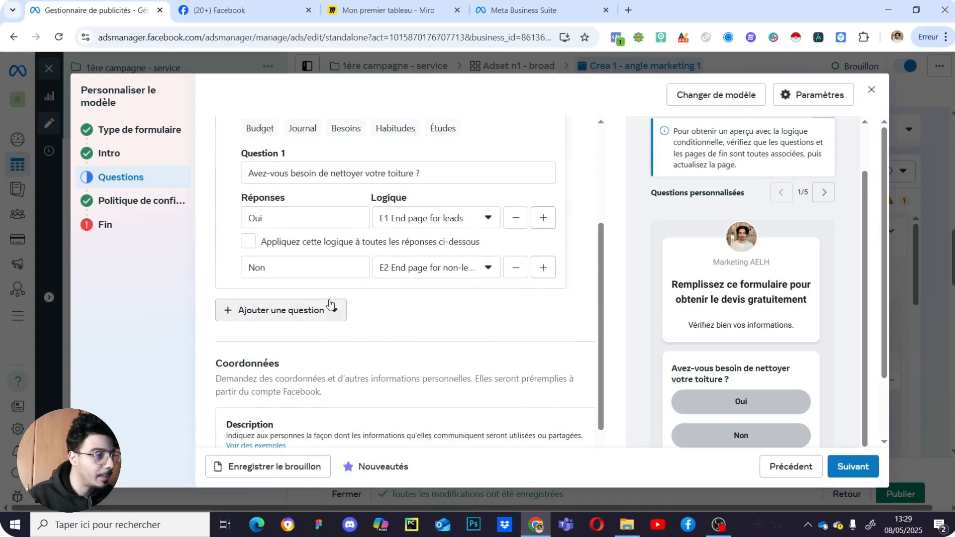
pyautogui.scroll(2, 392, 352)
# - Add a second multiple-choice question to the form
pyautogui.scroll(-2, 368, 411)
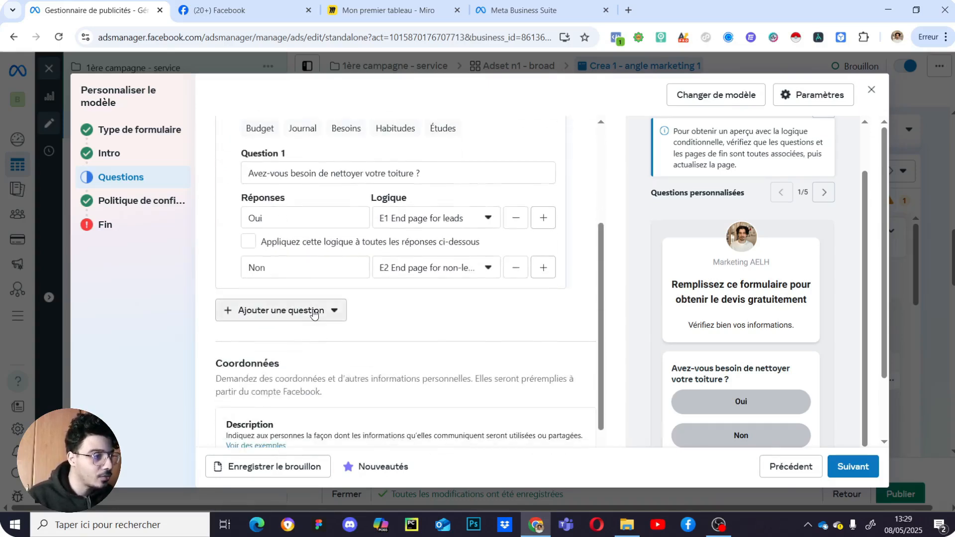
pyautogui.click(313, 310)
pyautogui.click(352, 367)
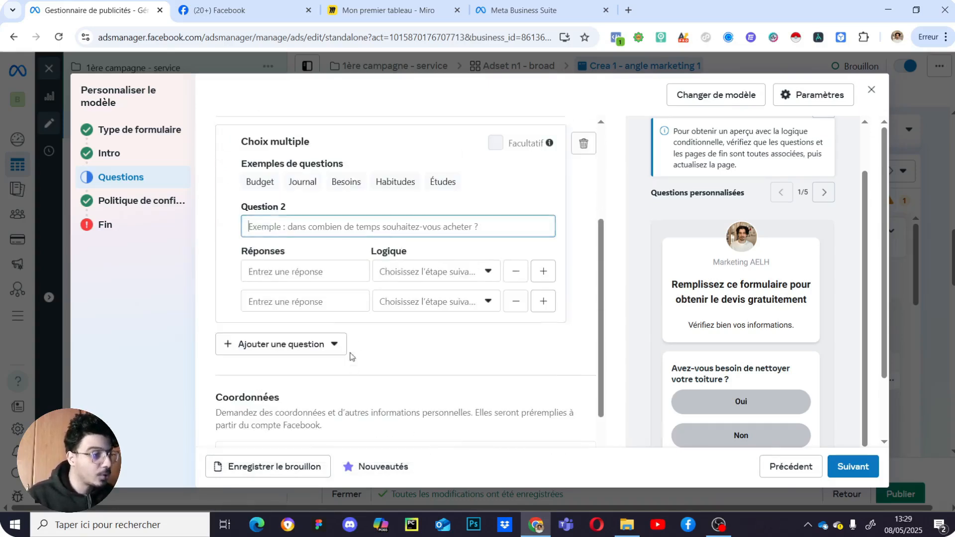
pyautogui.scroll(4, 419, 377)
pyautogui.scroll(-2, 398, 348)
pyautogui.scroll(1, 370, 325)
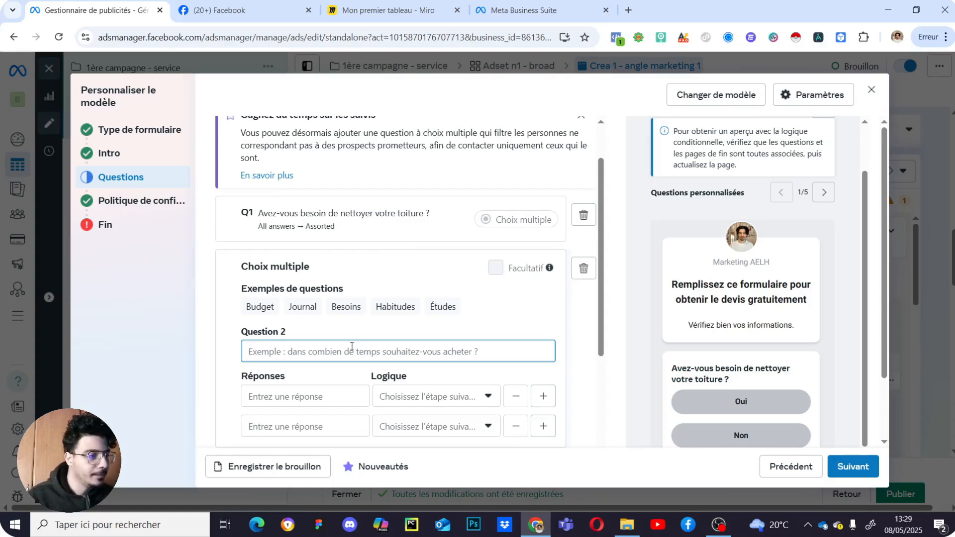
# - Fill Question 2 from the Budget example and retype the first answer as 'Pas de budget'
pyautogui.click(259, 306)
pyautogui.scroll(-1, 365, 329)
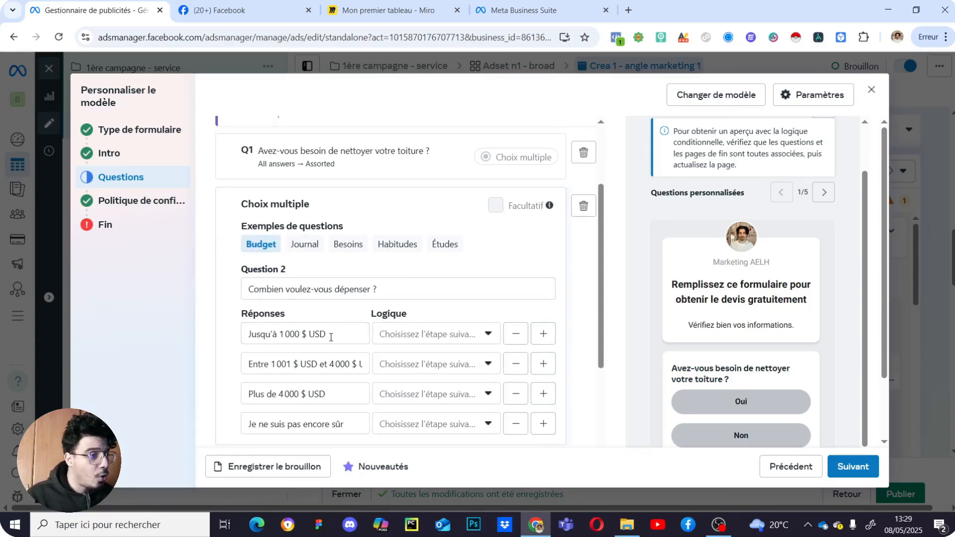
pyautogui.moveTo(335, 333); pyautogui.dragTo(249, 337)
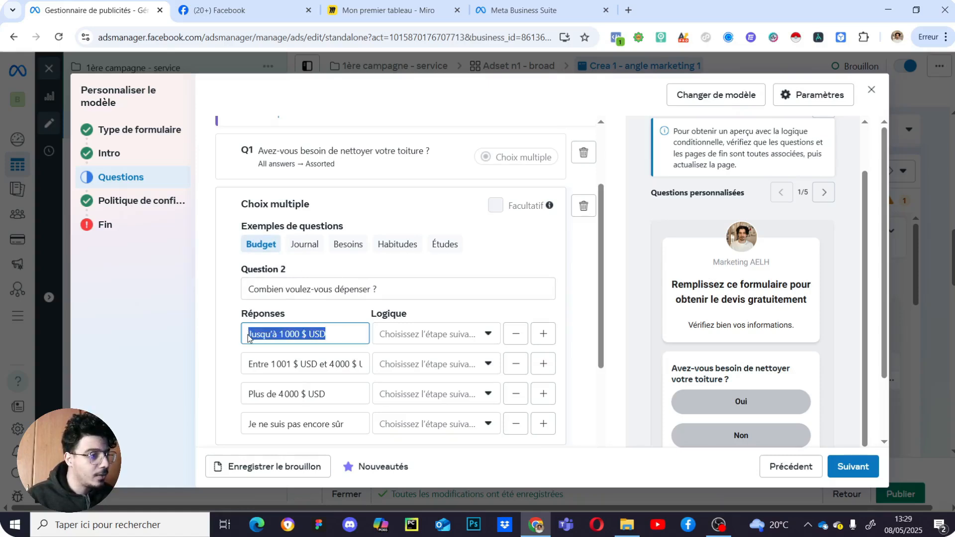
pyautogui.write('p')
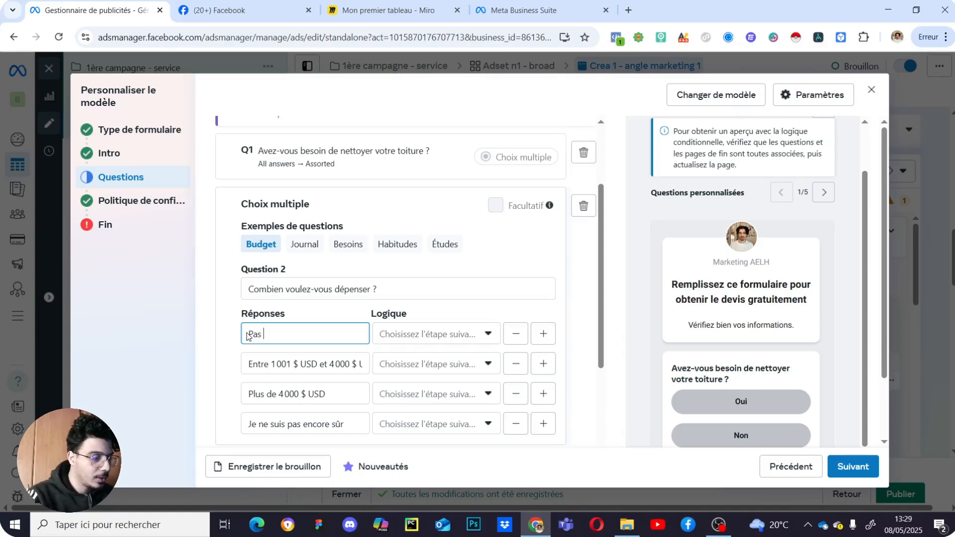
pyautogui.write('as de budget')
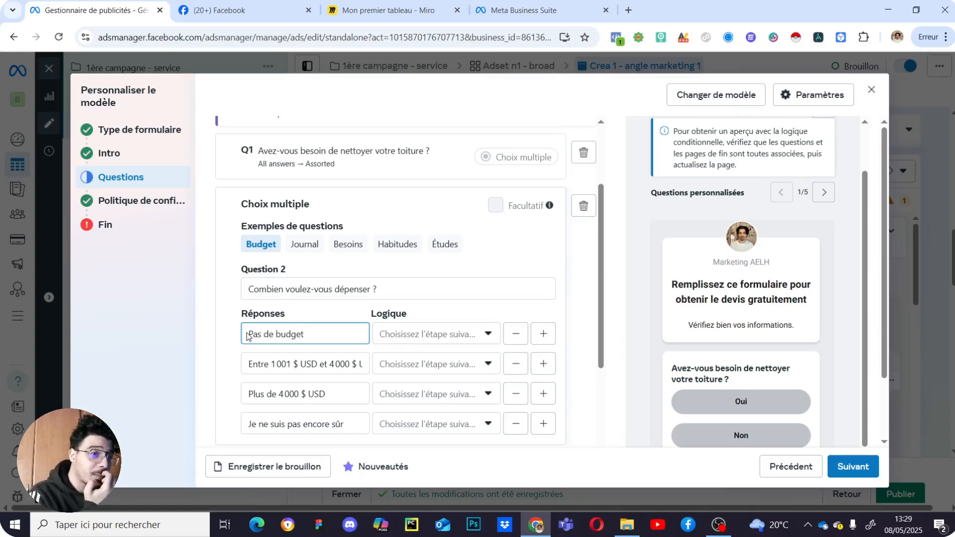
# - Route the 'Pas de budget' answer to the non-lead end page
pyautogui.click(408, 338)
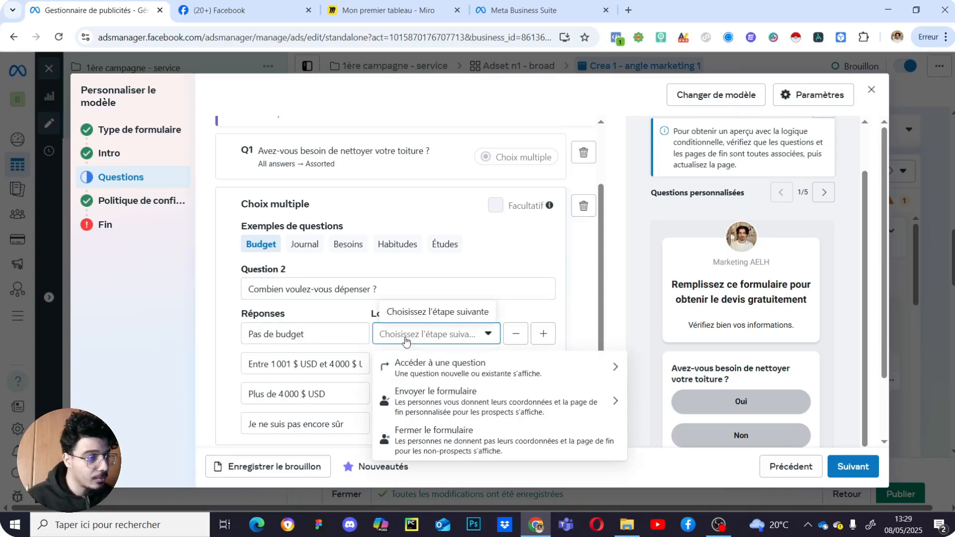
pyautogui.click(466, 444)
pyautogui.click(546, 306)
pyautogui.scroll(-3, 403, 378)
pyautogui.scroll(3, 393, 328)
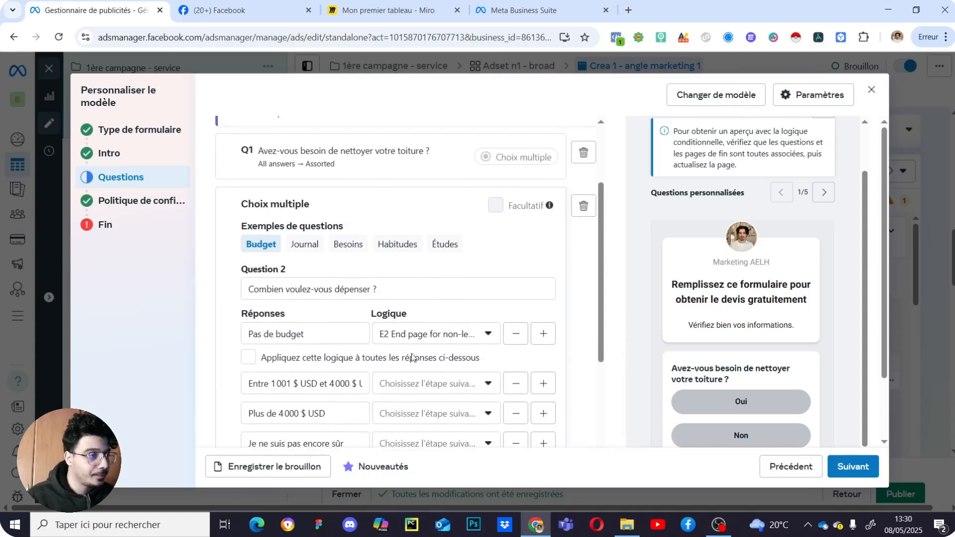
pyautogui.scroll(-2, 407, 397)
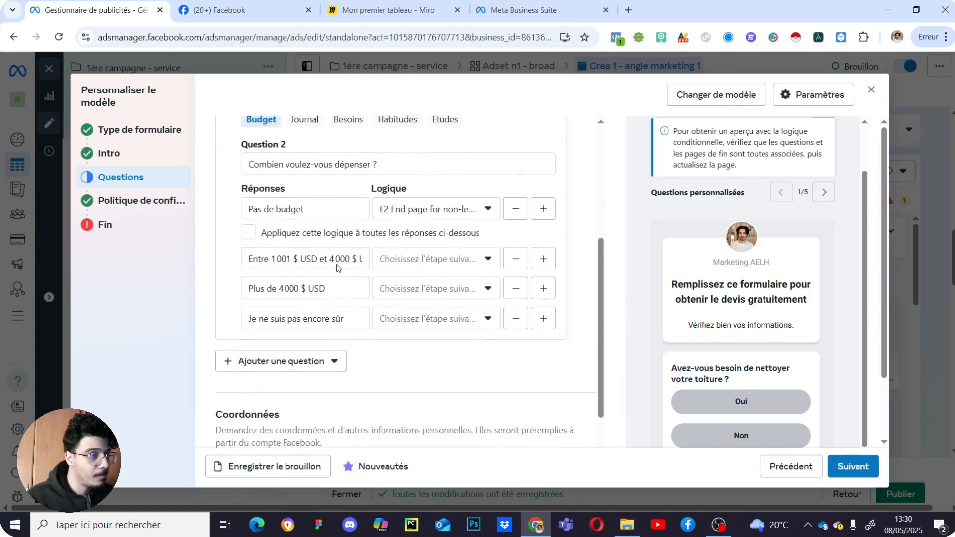
# - Replace the '$ USD' currency with 'E' in the budget answers
pyautogui.moveTo(321, 256); pyautogui.dragTo(294, 258)
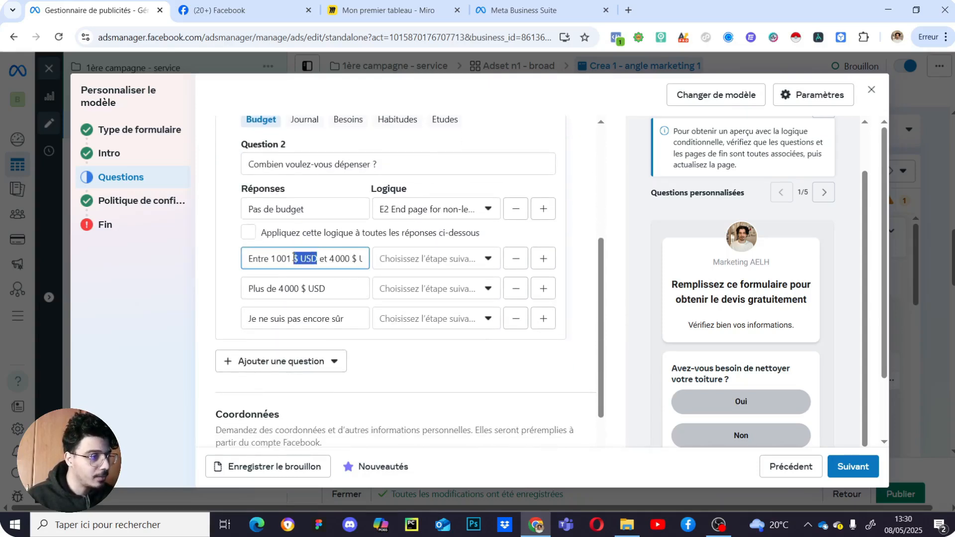
pyautogui.press('BackSpace')
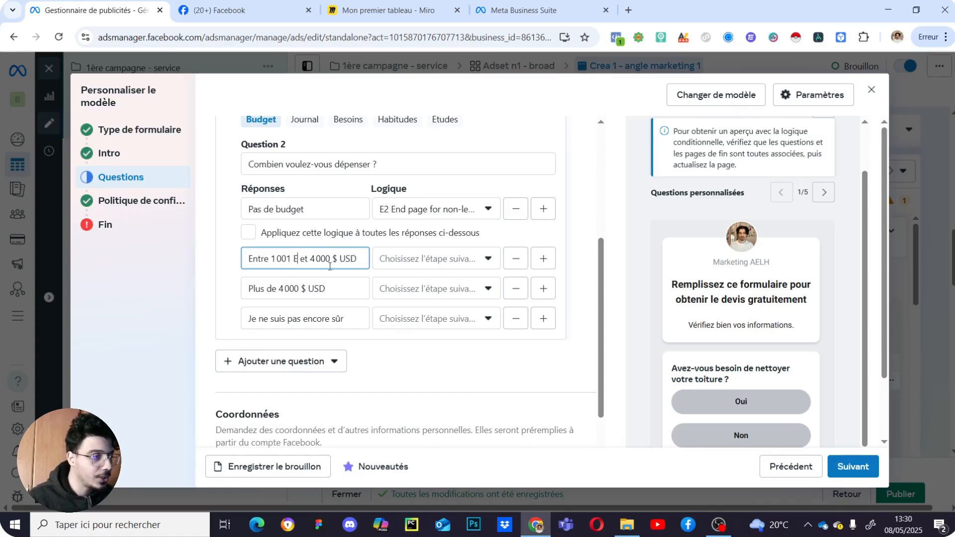
pyautogui.moveTo(357, 256); pyautogui.dragTo(332, 258)
pyautogui.write('E')
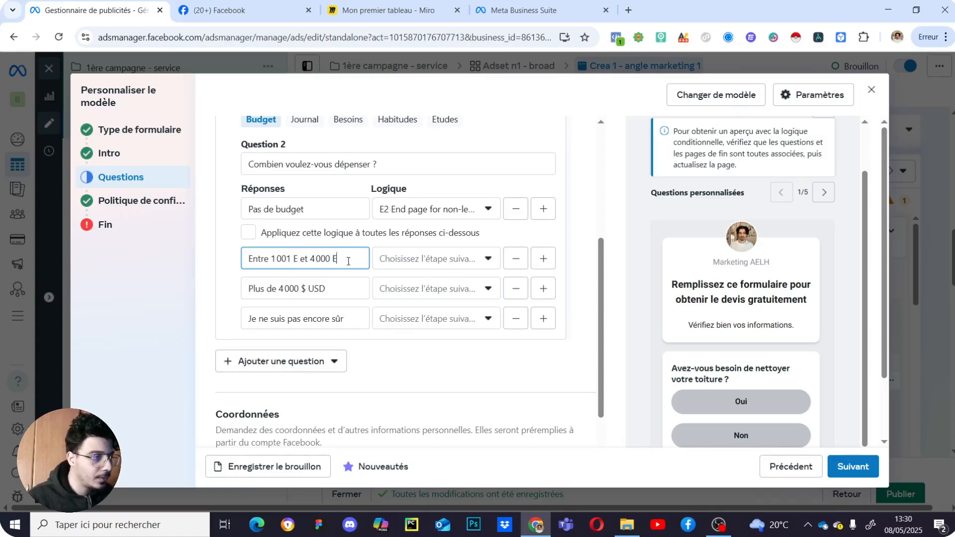
pyautogui.scroll(1, 304, 324)
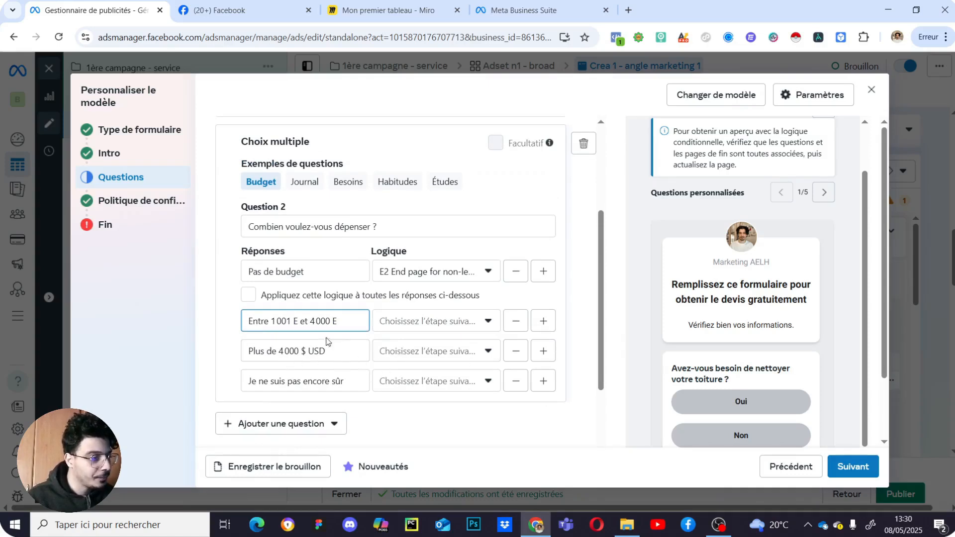
pyautogui.moveTo(326, 350); pyautogui.dragTo(302, 351)
pyautogui.write('E')
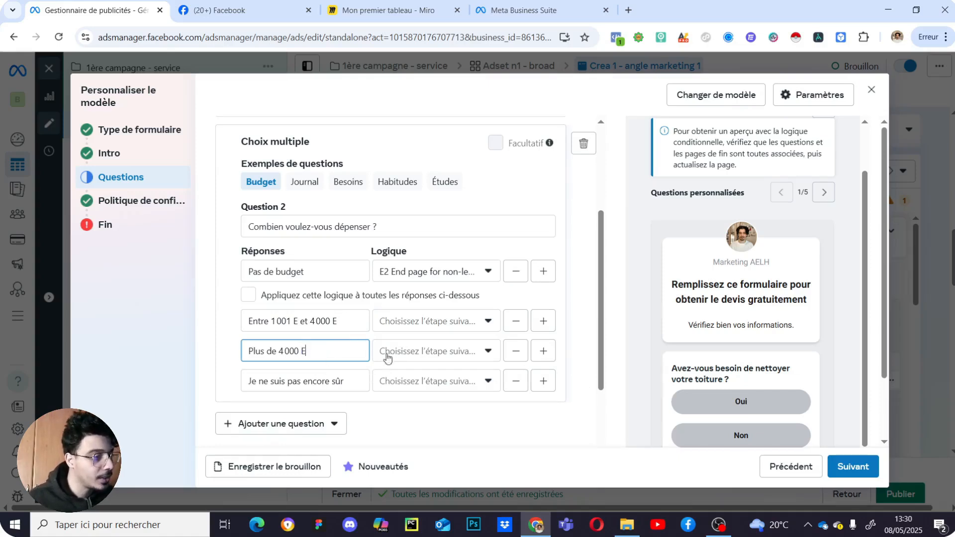
# - Remove 'Je ne suis pas encore sûr' and change the 4 000 E limits to 2 000 E
pyautogui.click(515, 381)
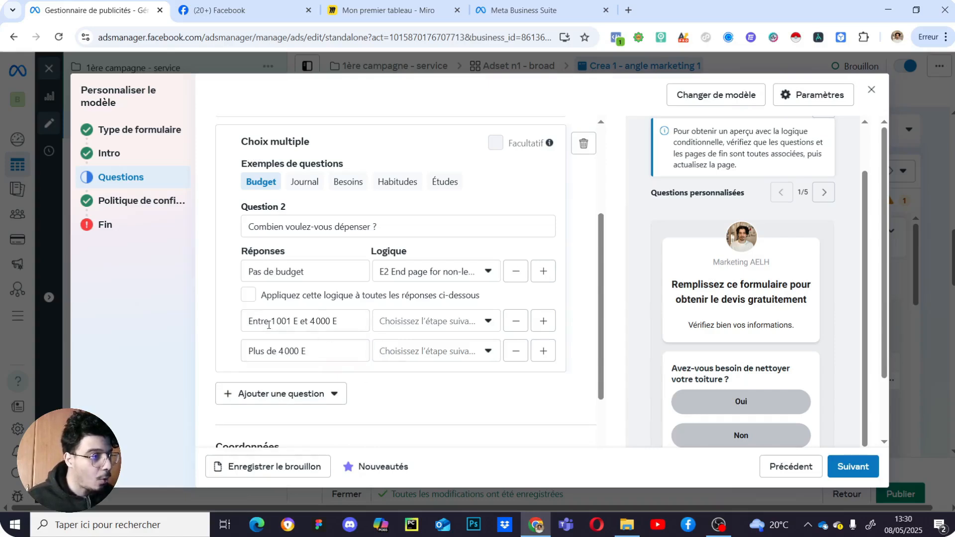
pyautogui.doubleClick(290, 321)
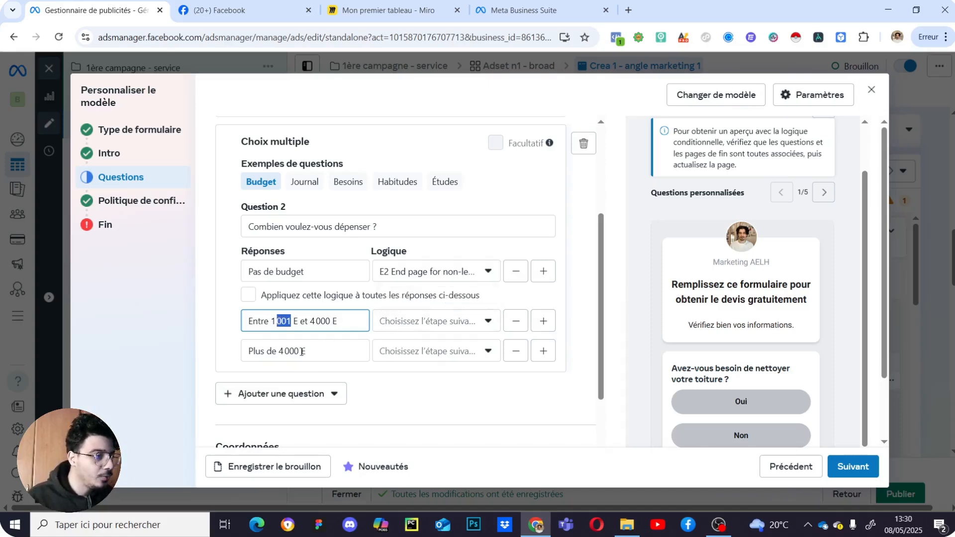
pyautogui.click(315, 320)
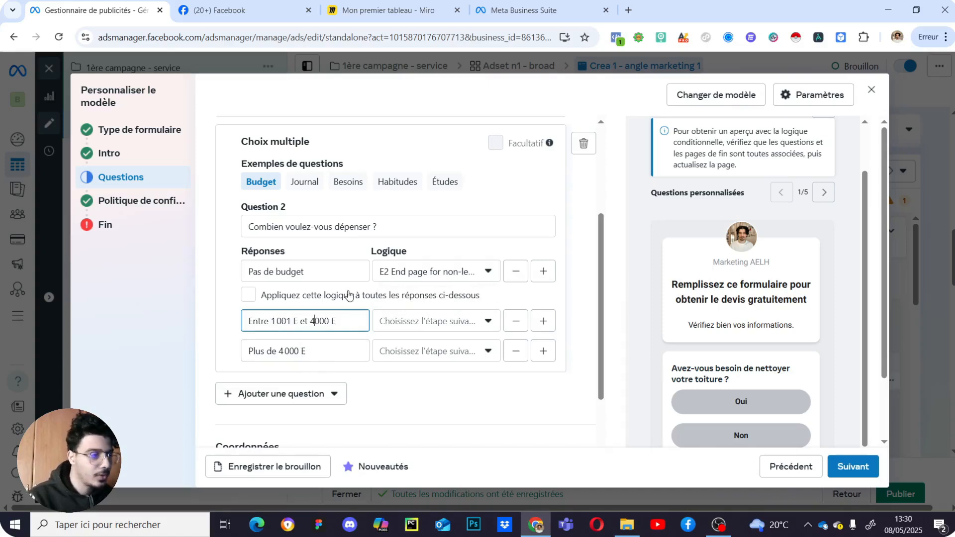
pyautogui.press('BackSpace')
pyautogui.write('2')
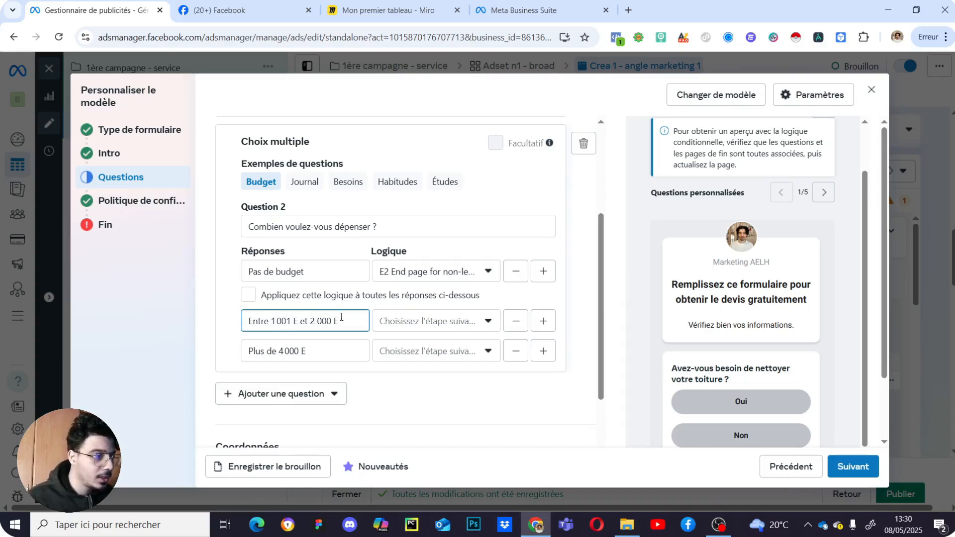
pyautogui.click(283, 350)
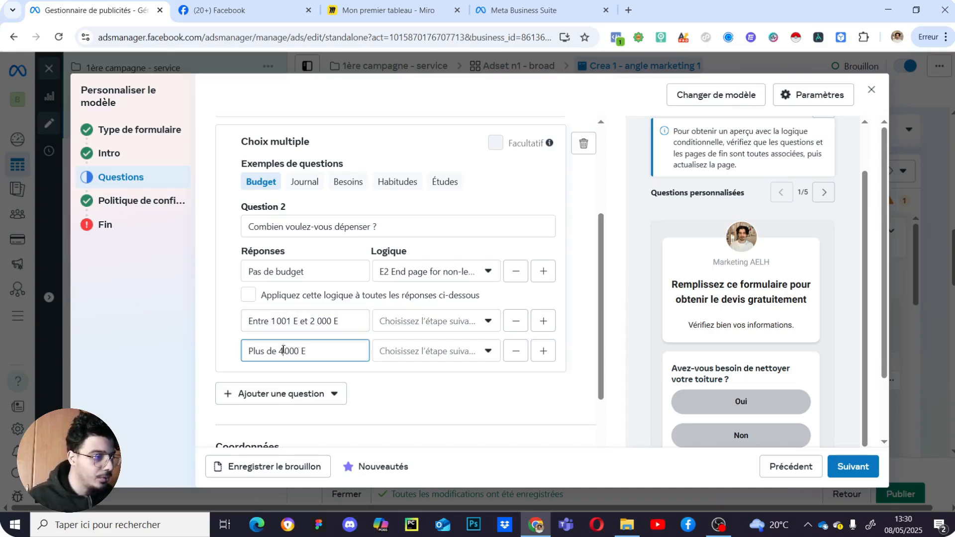
pyautogui.press('BackSpace')
pyautogui.write('2')
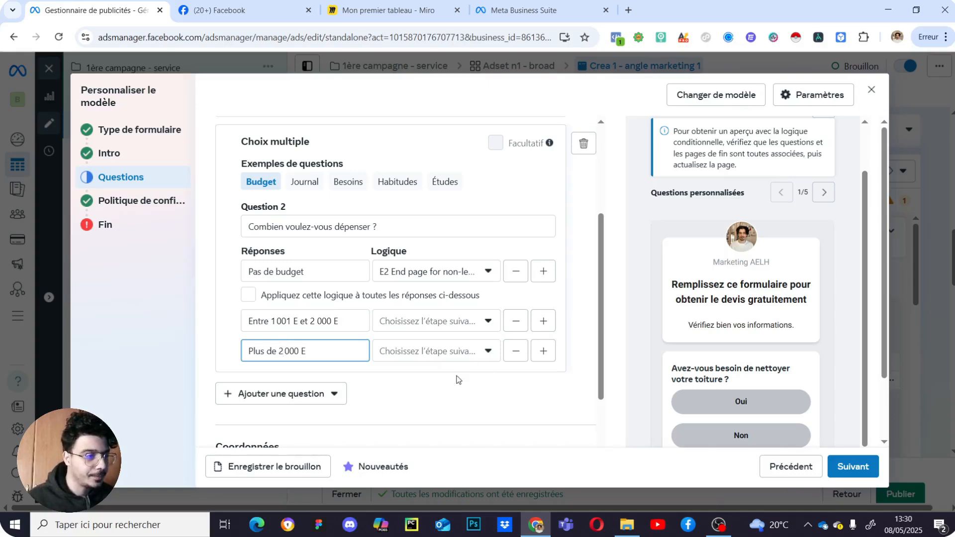
pyautogui.click(456, 377)
# - Route Question 1's Oui answer on to Q2
pyautogui.scroll(5, 407, 298)
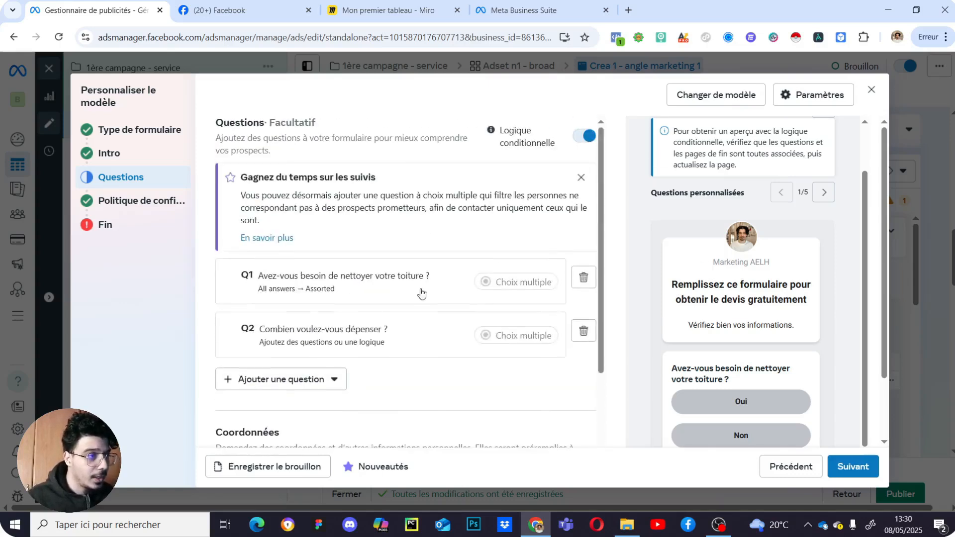
pyautogui.click(387, 285)
pyautogui.scroll(-2, 475, 348)
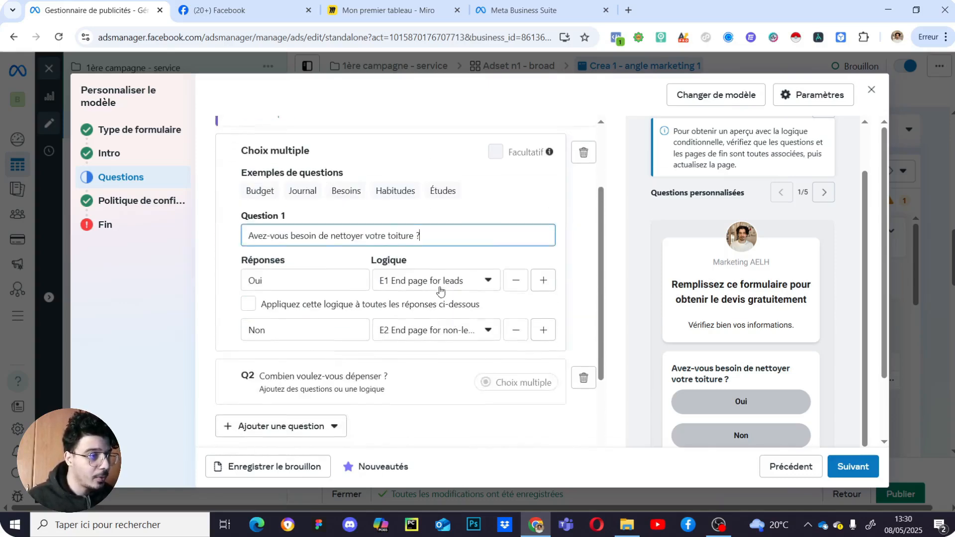
pyautogui.click(440, 284)
pyautogui.click(524, 316)
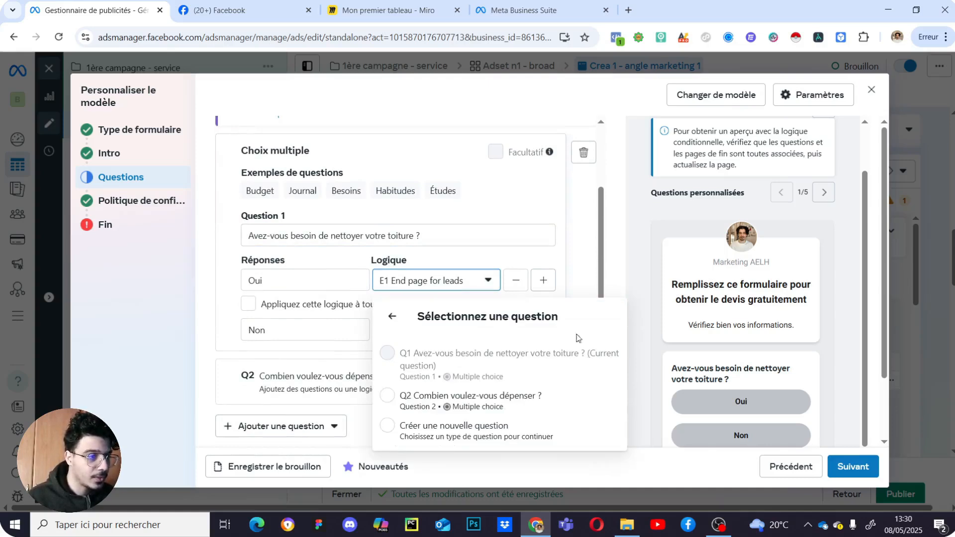
pyautogui.click(481, 406)
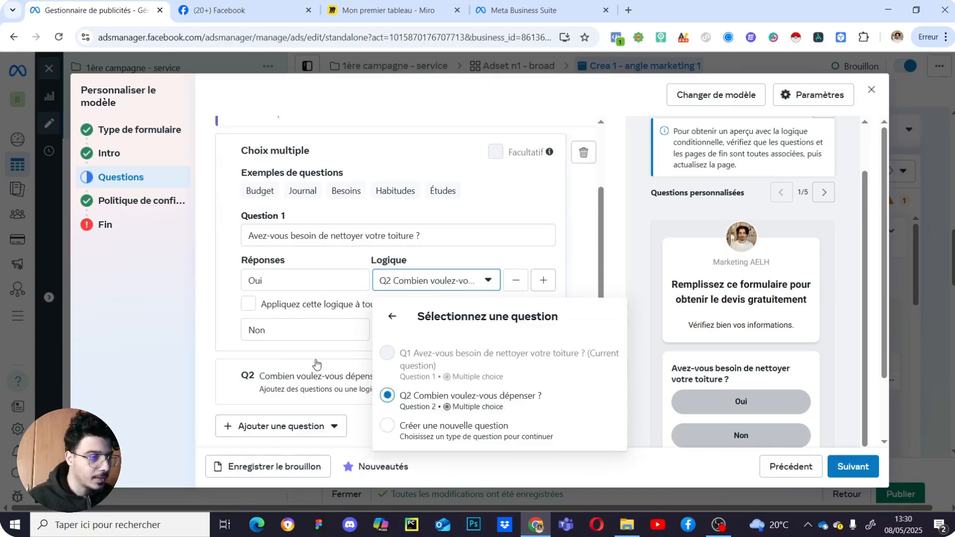
pyautogui.click(202, 357)
pyautogui.click(368, 377)
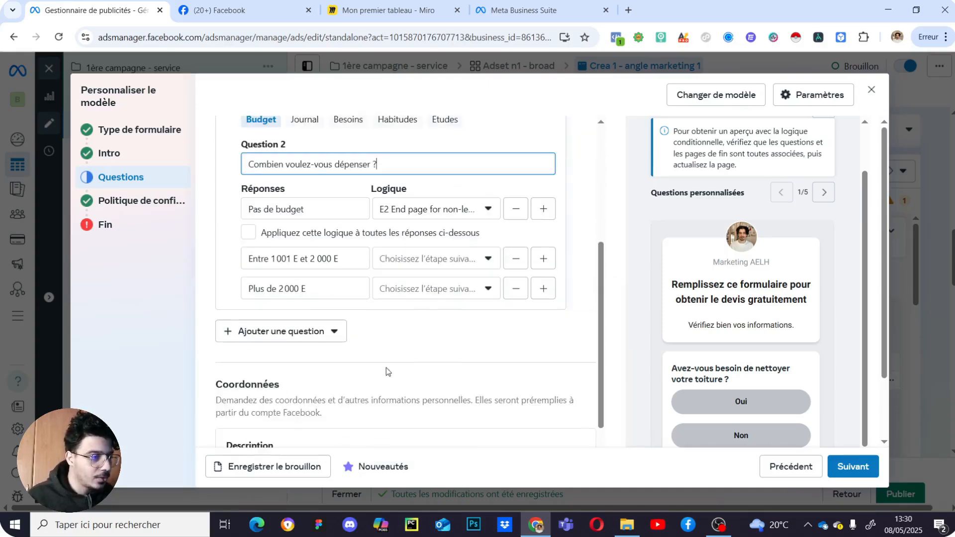
# - Add a third multiple-choice question titled 'Quel type de bâtiment ?', correcting the accent
pyautogui.click(430, 259)
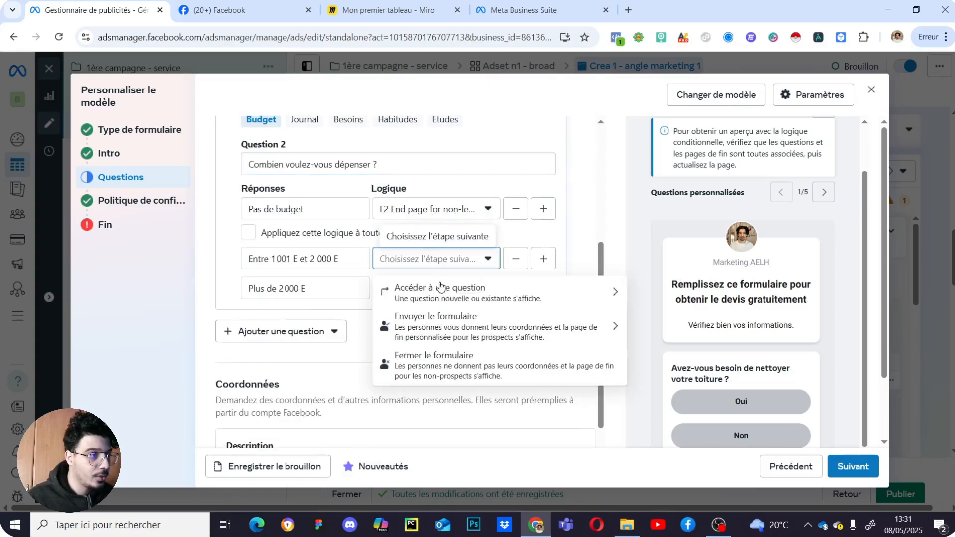
pyautogui.click(564, 302)
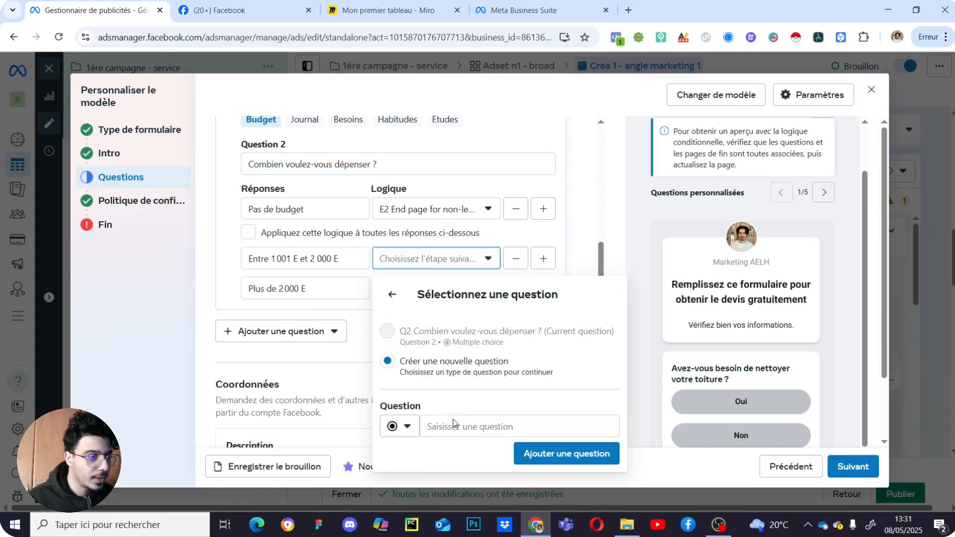
pyautogui.click(308, 367)
pyautogui.click(308, 332)
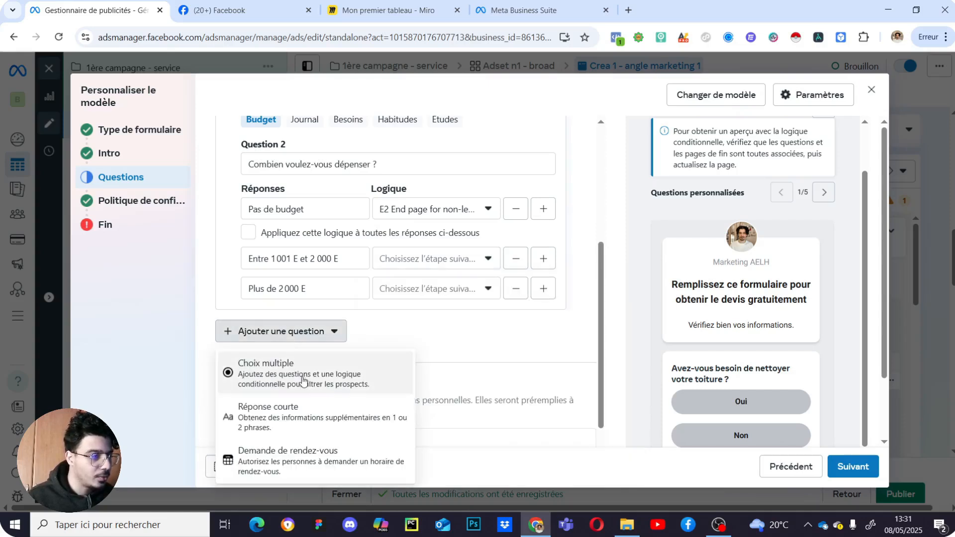
pyautogui.click(318, 381)
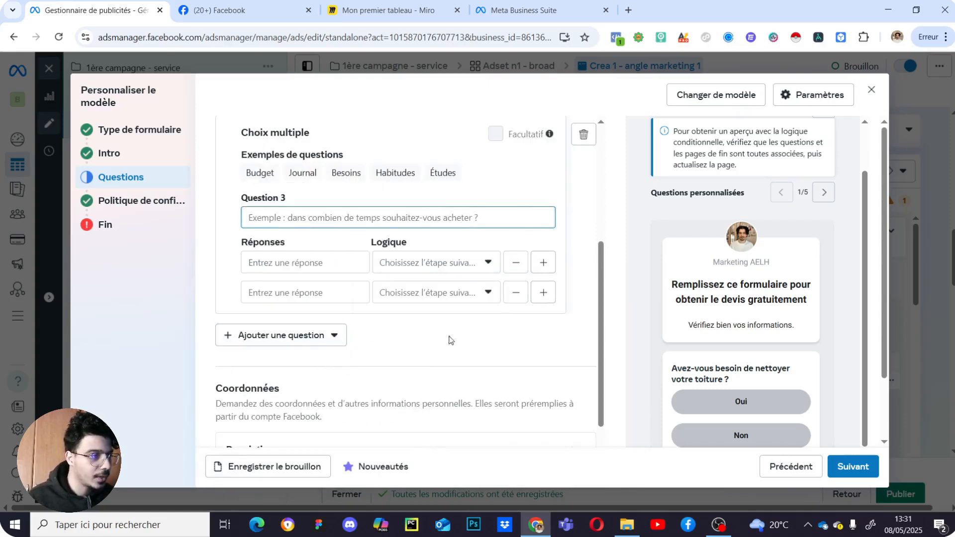
pyautogui.scroll(3, 398, 328)
pyautogui.write('Quel type de ')
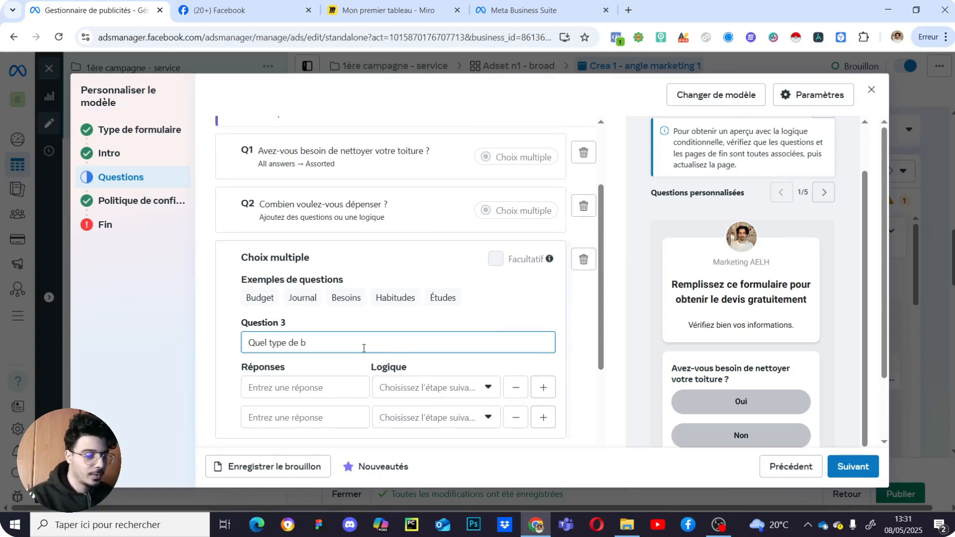
pyautogui.write('batiment ?')
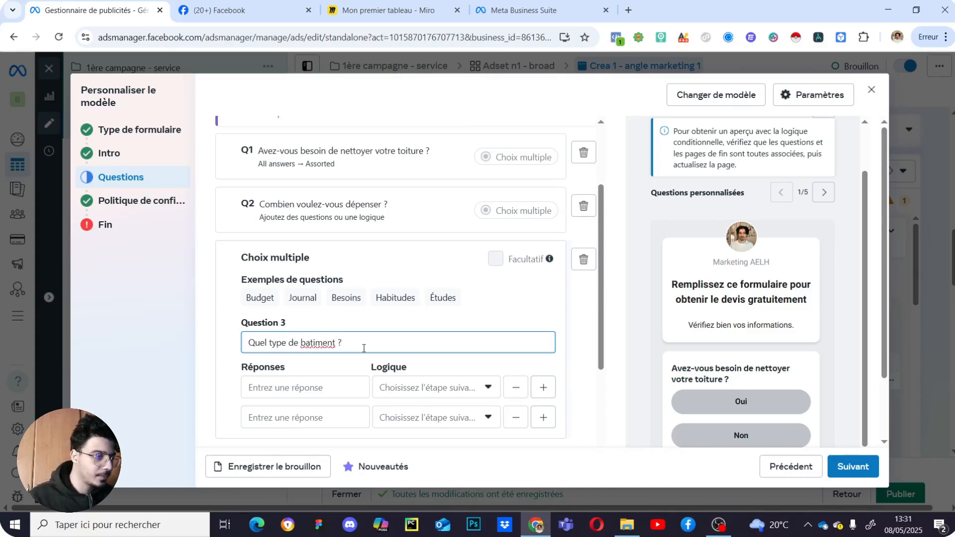
pyautogui.rightClick(330, 343)
pyautogui.click(391, 94)
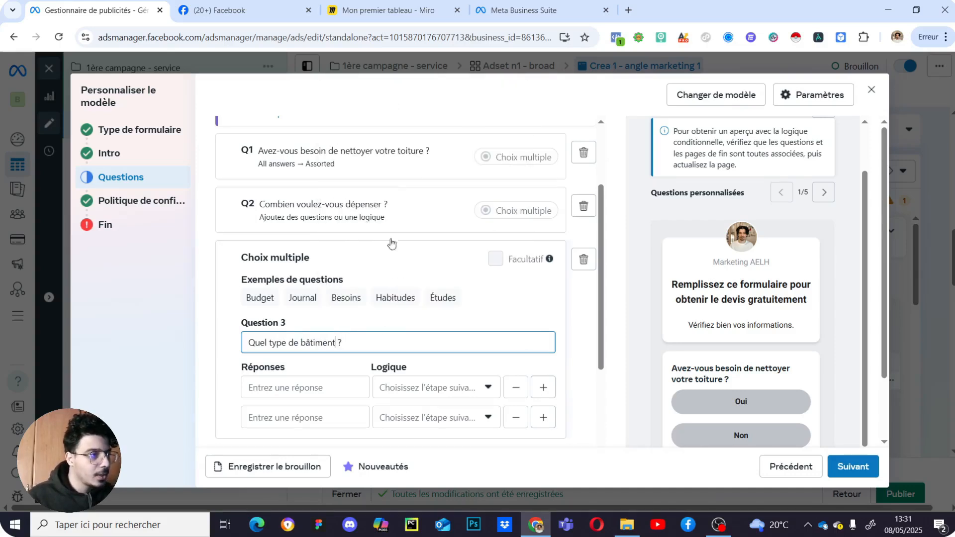
# - Enter the answers Maison, Immeuble and Bâtiment historique
pyautogui.click(338, 386)
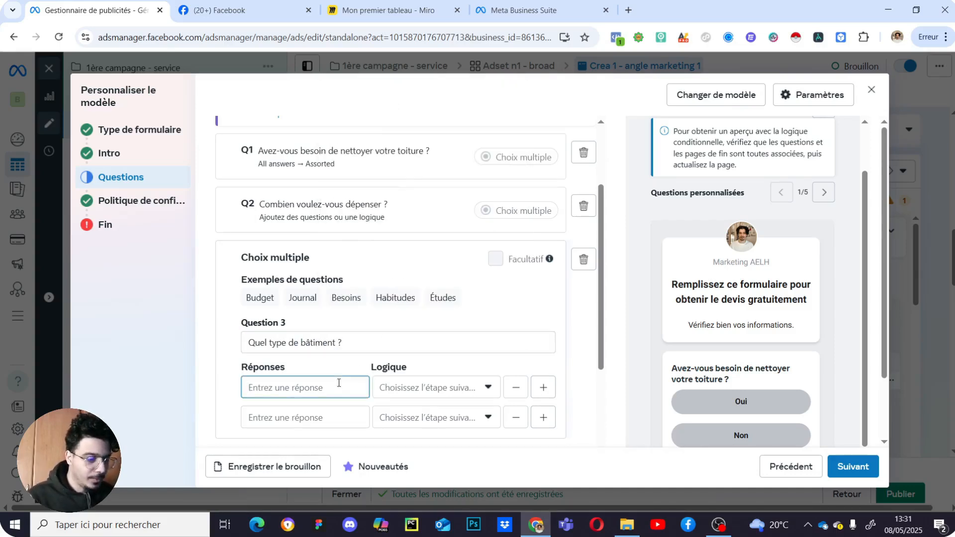
pyautogui.write('Mi')
pyautogui.write('aison')
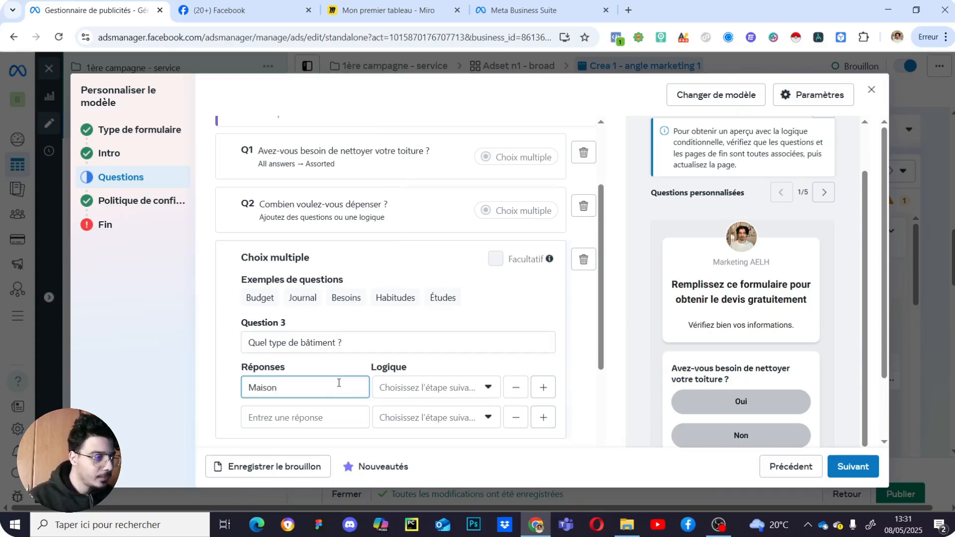
pyautogui.click(341, 414)
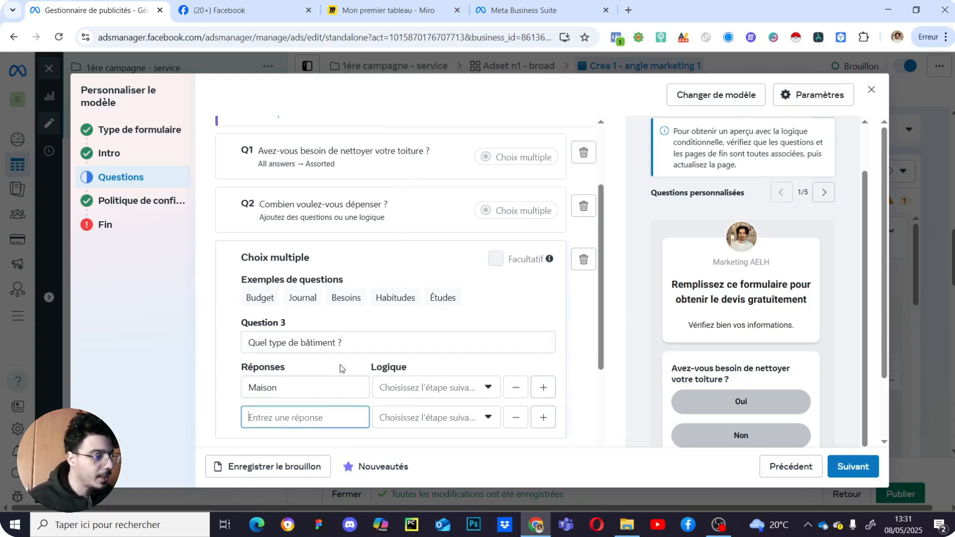
pyautogui.scroll(-1, 342, 348)
pyautogui.write('Immeuble')
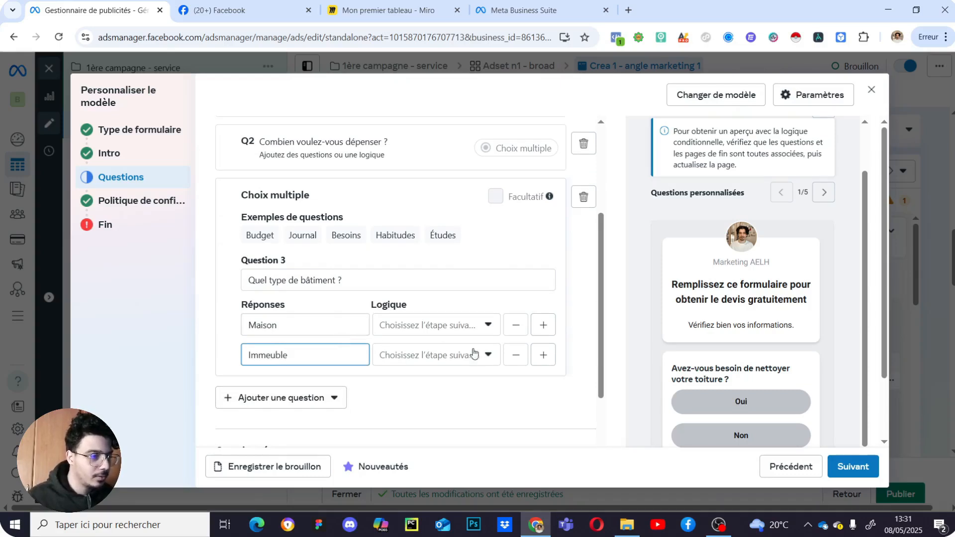
pyautogui.click(543, 354)
pyautogui.click(303, 388)
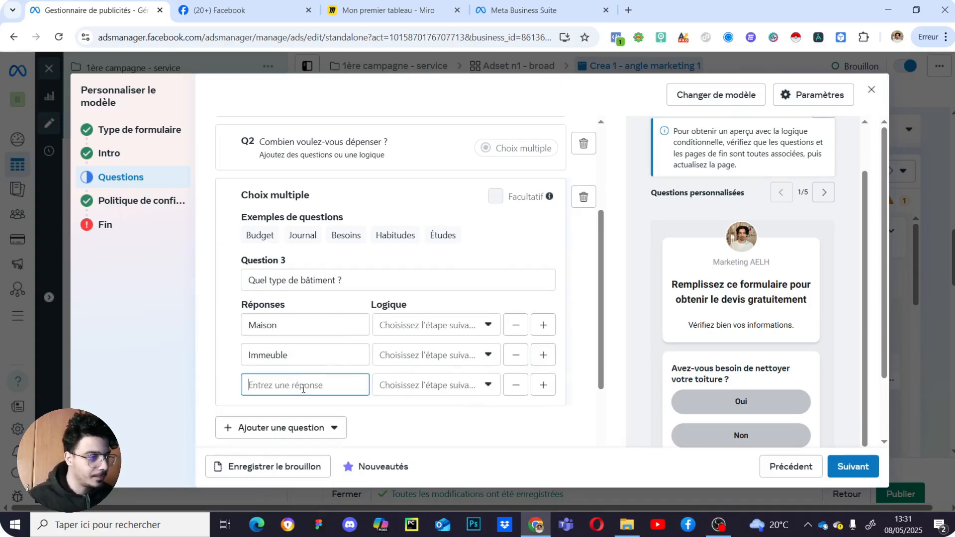
pyautogui.write('B')
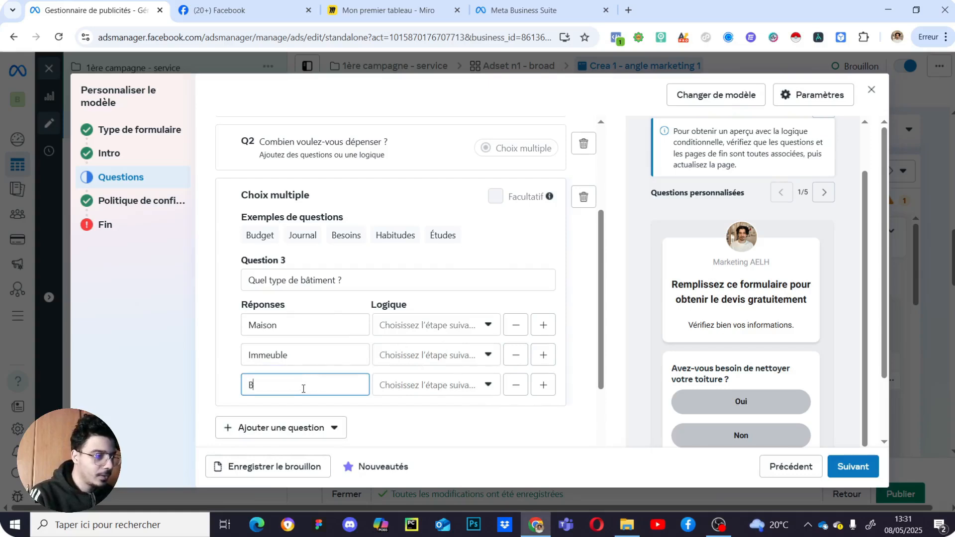
pyautogui.write('âtiment historique')
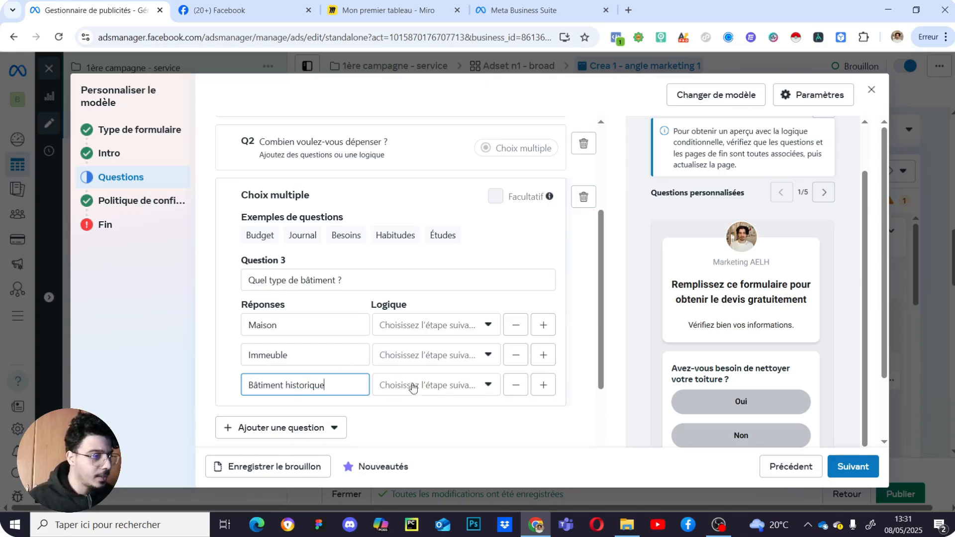
# - Add a fourth answer row reading 'Autre'
pyautogui.click(469, 326)
pyautogui.click(599, 290)
pyautogui.click(543, 385)
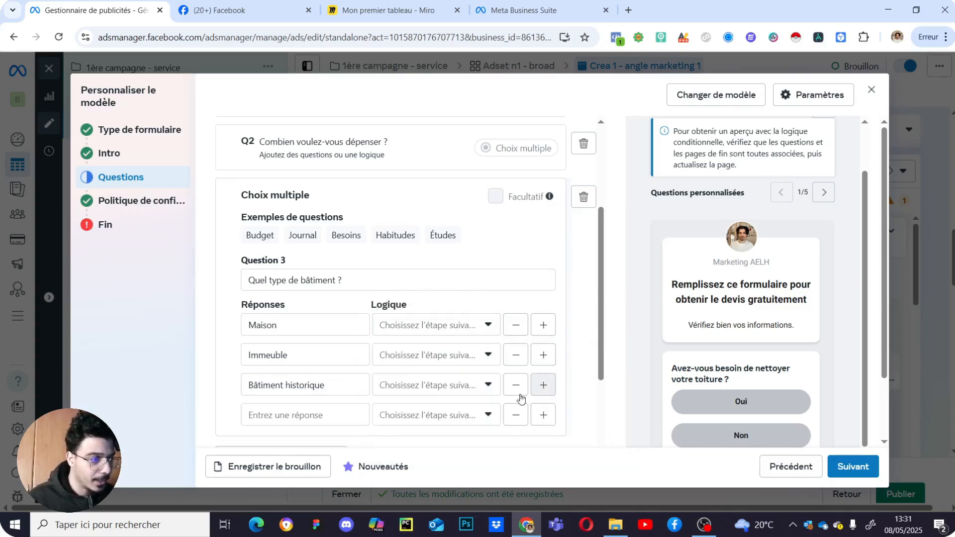
pyautogui.click(336, 415)
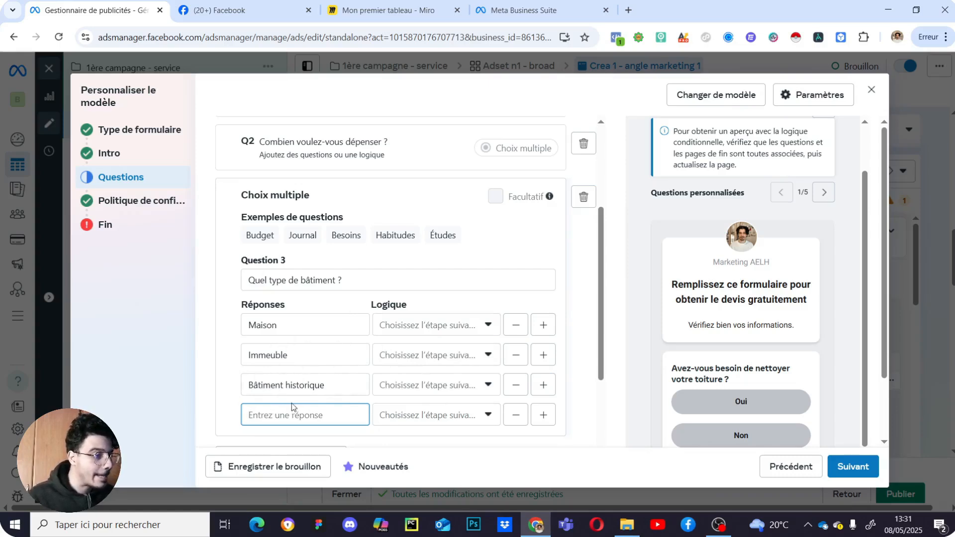
pyautogui.write('Autre')
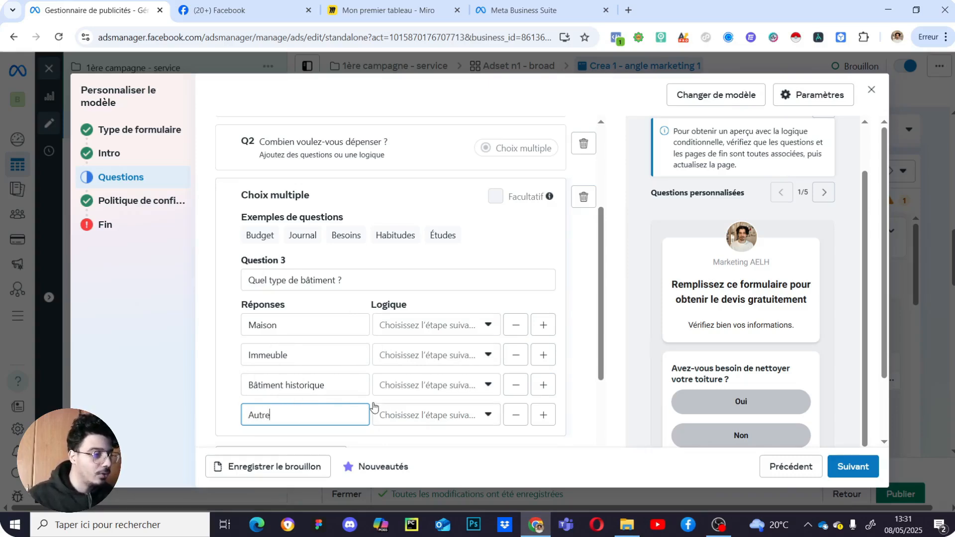
pyautogui.click(443, 326)
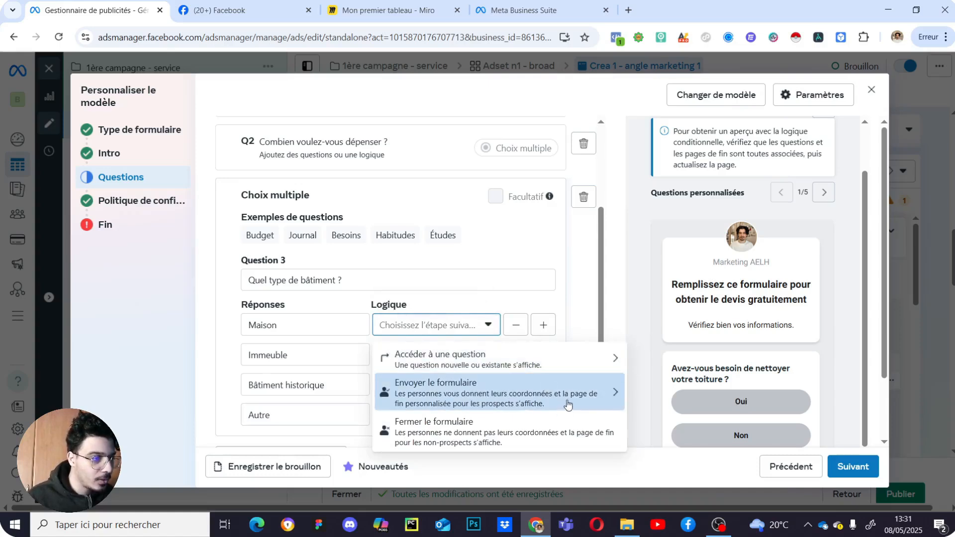
# - Make Maison submit to the E1 End page for leads and apply it to all building answers
pyautogui.click(568, 405)
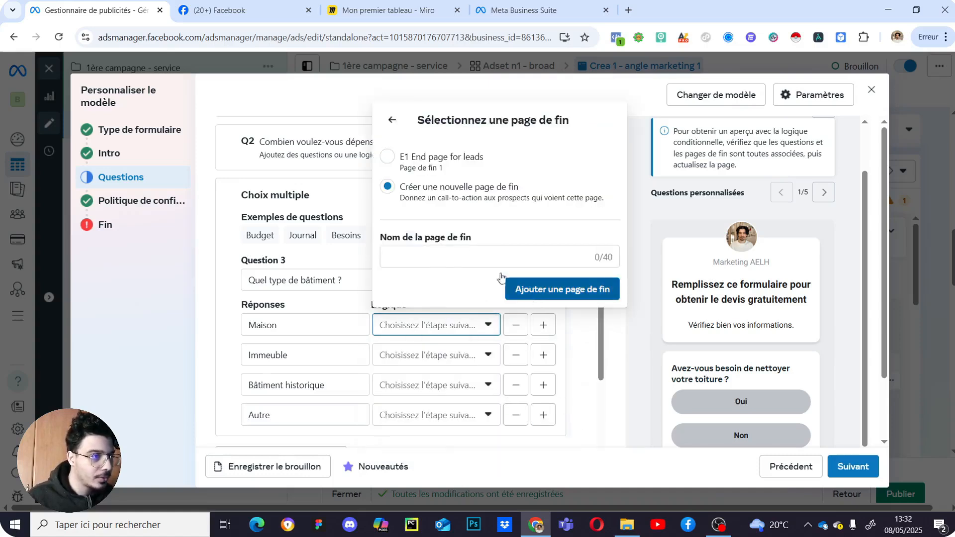
pyautogui.click(438, 164)
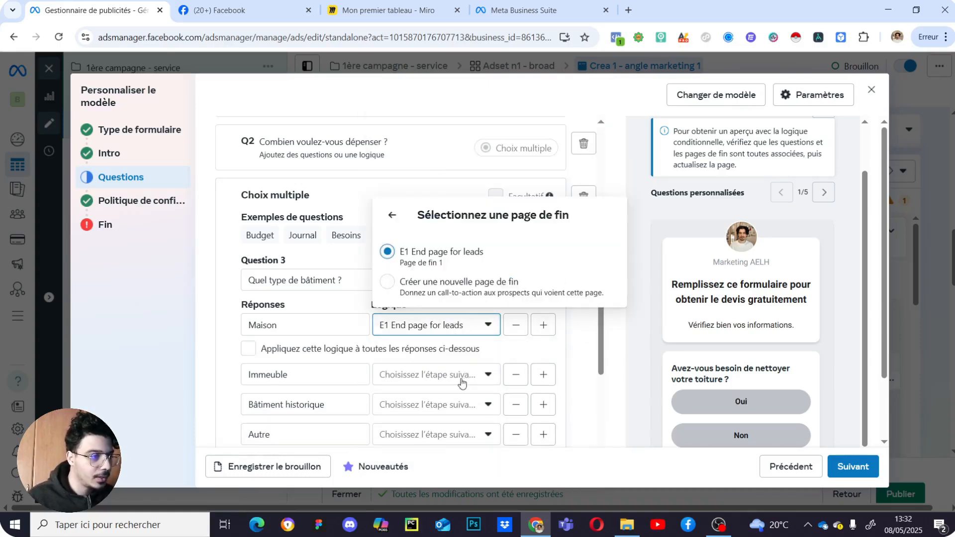
pyautogui.click(432, 375)
pyautogui.click(248, 348)
pyautogui.scroll(-3, 480, 354)
pyautogui.scroll(4, 448, 363)
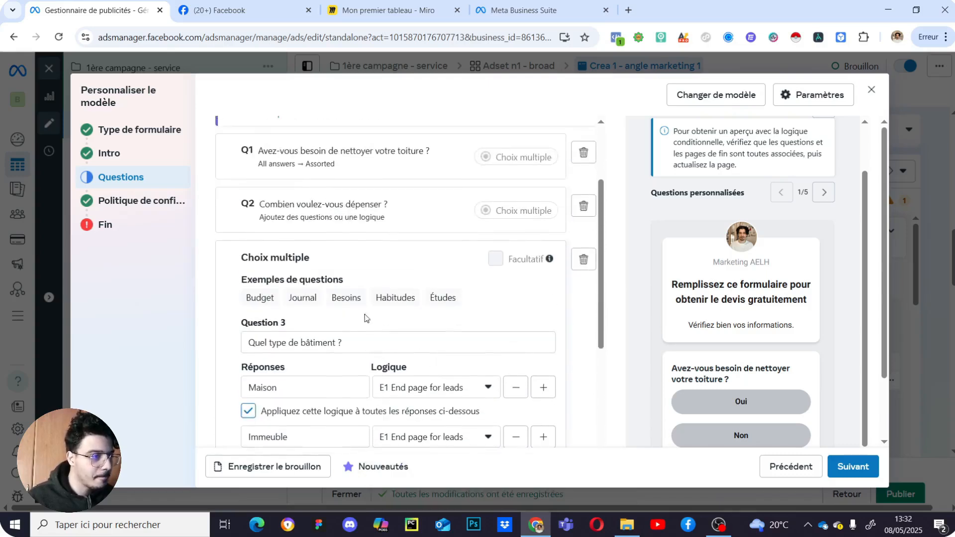
pyautogui.scroll(1, 369, 316)
# - Route the 'Entre 1 001 E et 2 000 E' and 'Plus de 2 000 E' answers to Q3
pyautogui.click(378, 281)
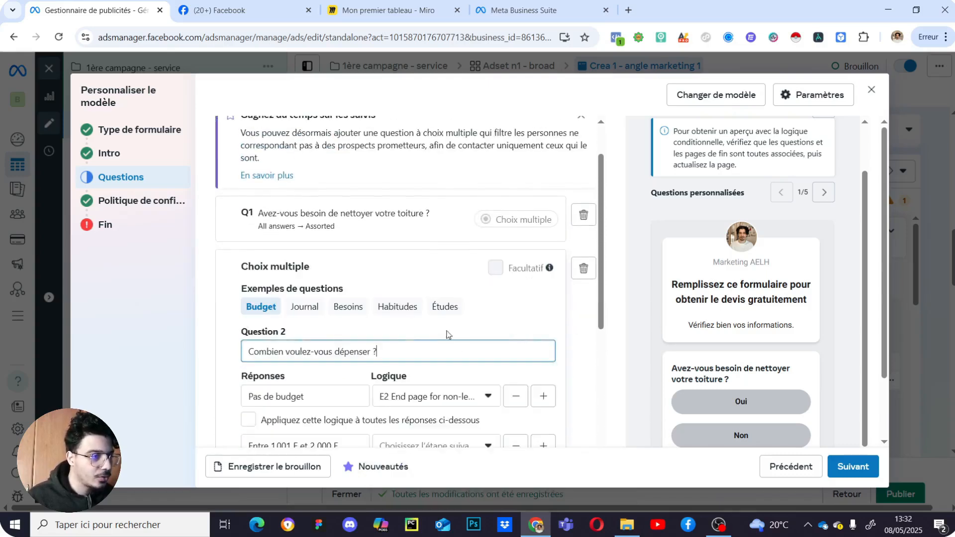
pyautogui.scroll(-2, 447, 333)
pyautogui.click(434, 323)
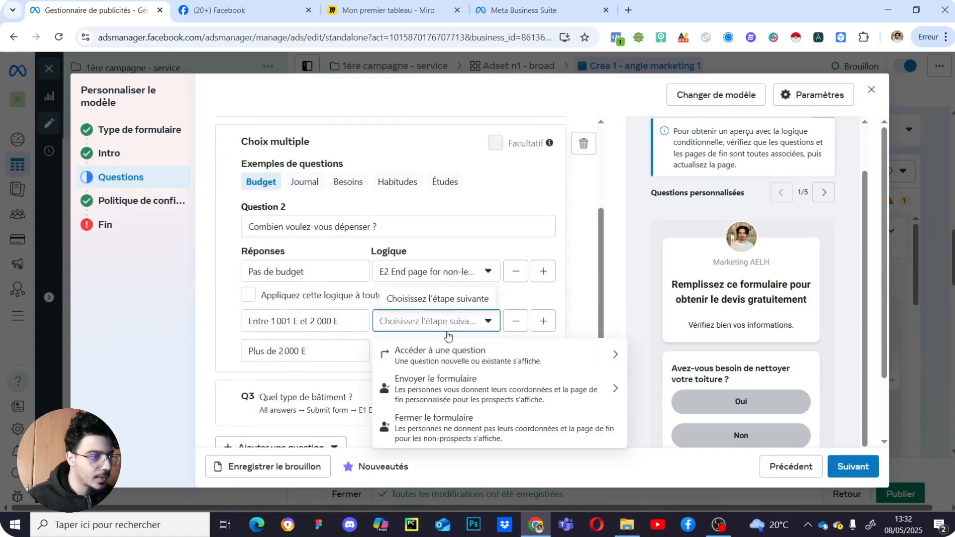
pyautogui.click(502, 354)
pyautogui.click(453, 171)
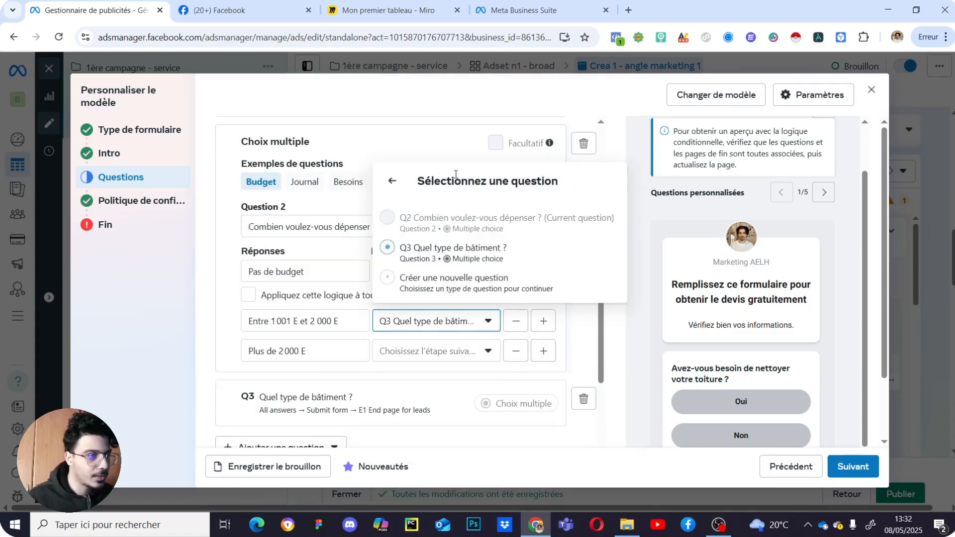
pyautogui.click(446, 354)
pyautogui.click(450, 386)
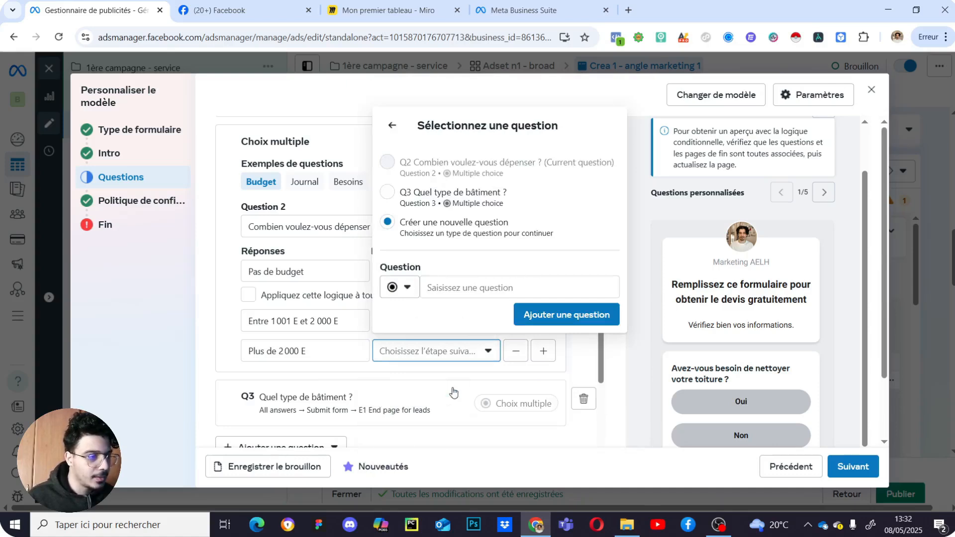
pyautogui.click(424, 201)
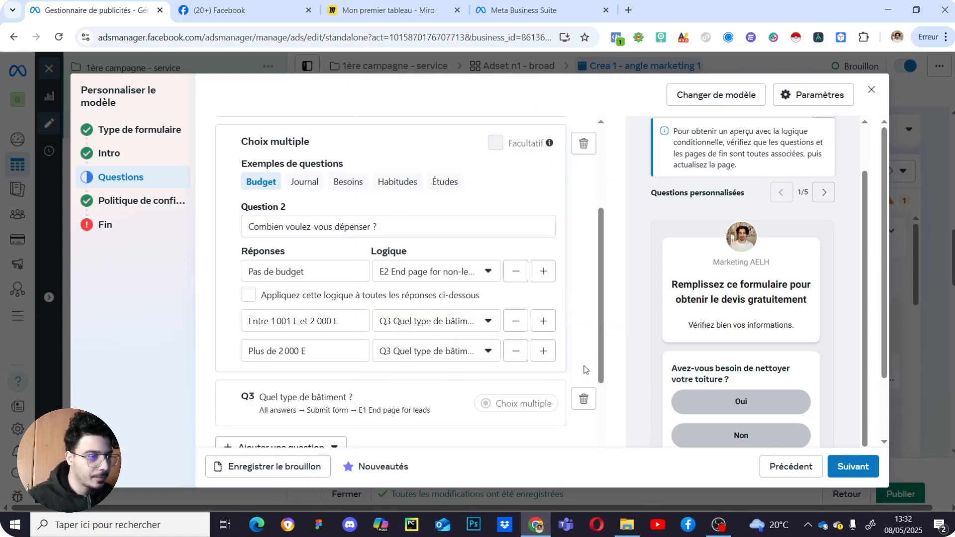
pyautogui.scroll(-3, 469, 367)
pyautogui.scroll(2, 344, 298)
pyautogui.scroll(4, 344, 298)
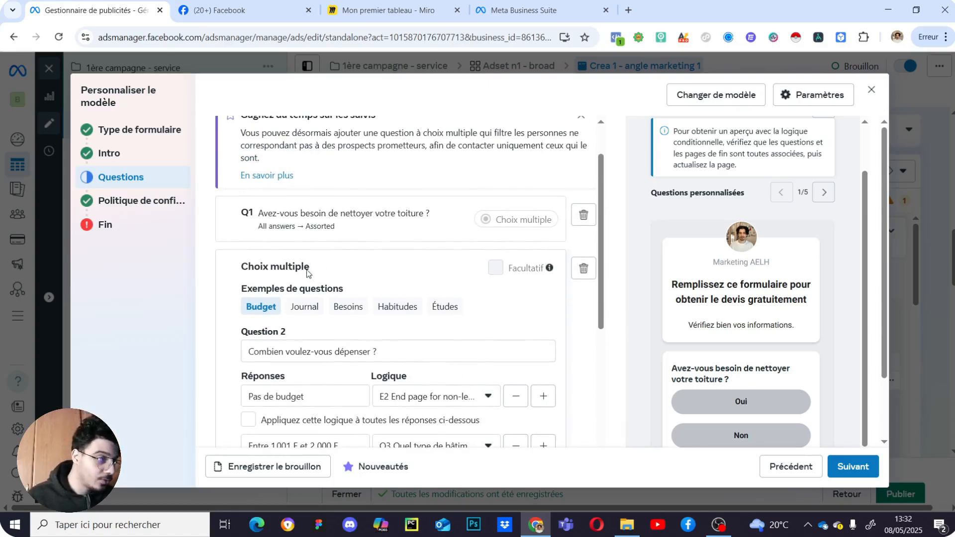
# - Review the Coordonnées section with its name, e-mail and phone fields
pyautogui.scroll(-5, 370, 281)
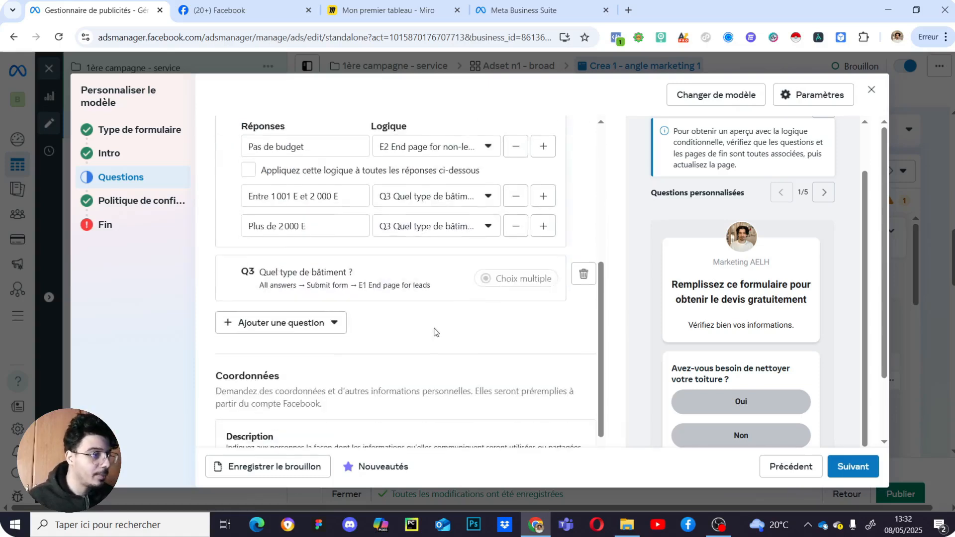
pyautogui.scroll(4, 437, 330)
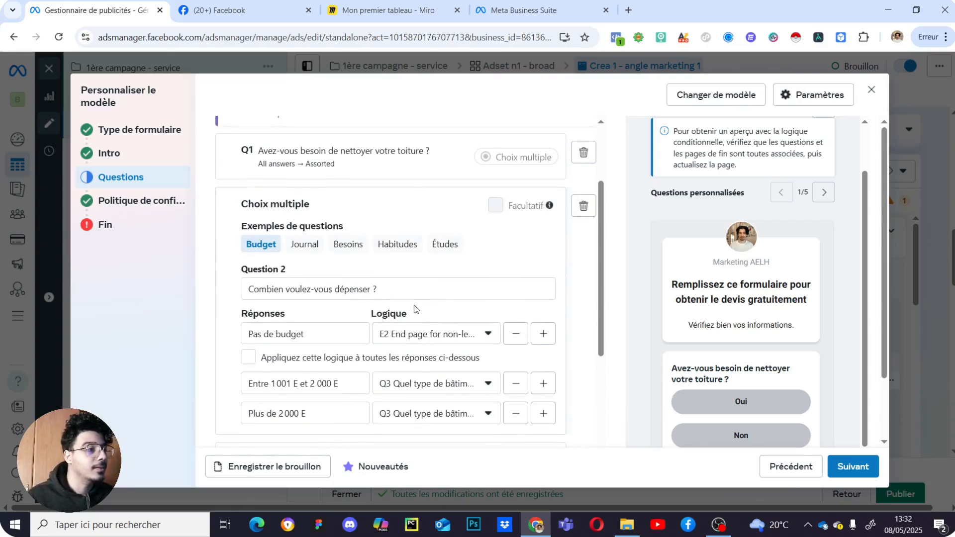
pyautogui.scroll(-4, 549, 340)
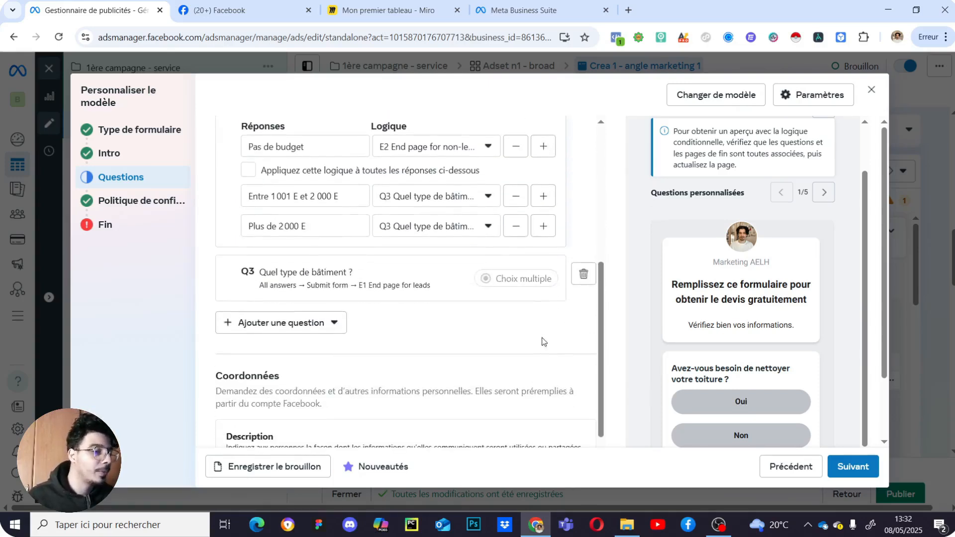
pyautogui.scroll(-3, 525, 322)
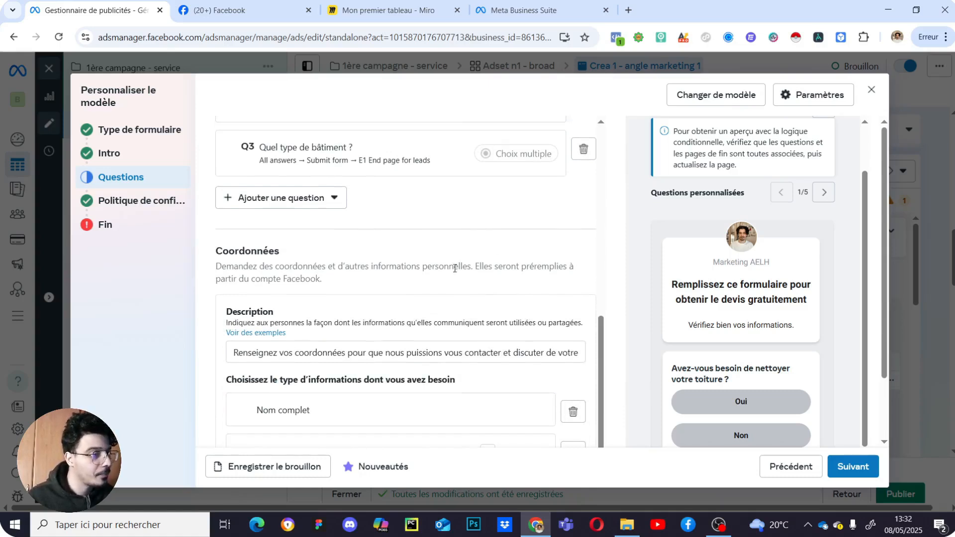
pyautogui.scroll(-1, 477, 269)
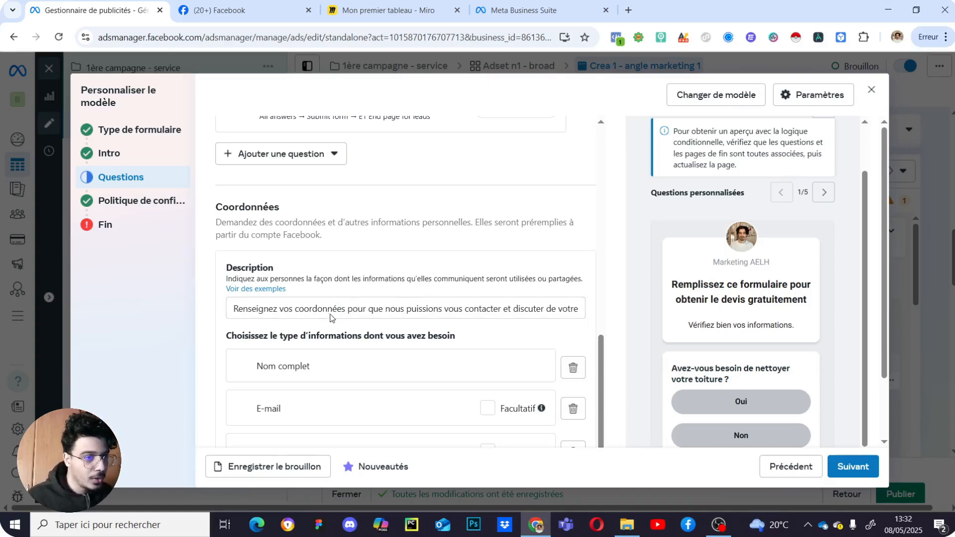
pyautogui.scroll(3, 338, 300)
pyautogui.scroll(-3, 348, 298)
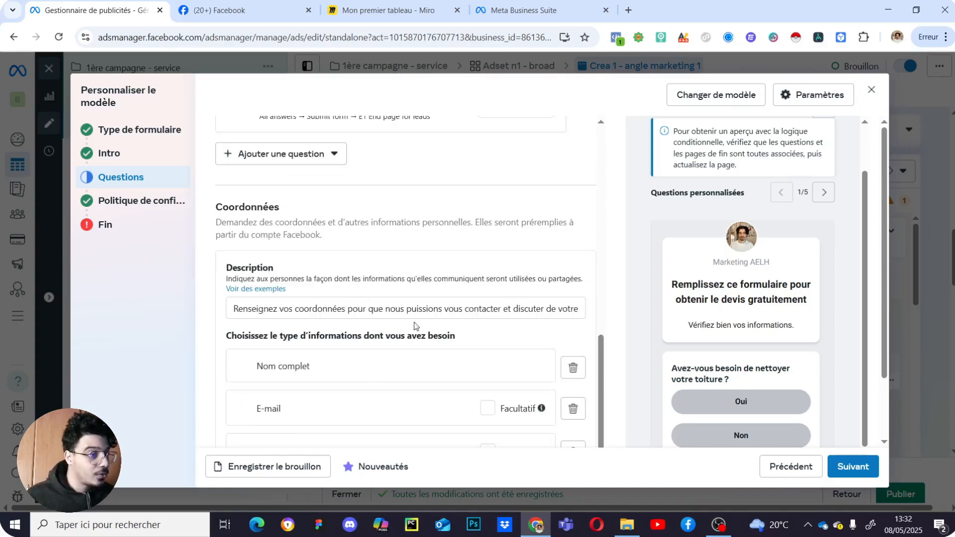
pyautogui.scroll(-1, 579, 273)
pyautogui.scroll(4, 572, 280)
pyautogui.scroll(-4, 516, 301)
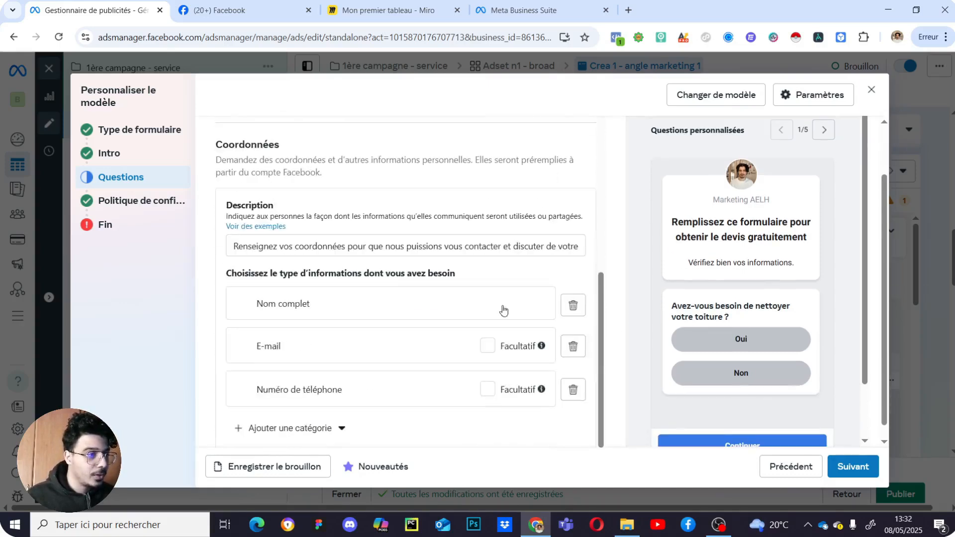
pyautogui.scroll(-2, 717, 271)
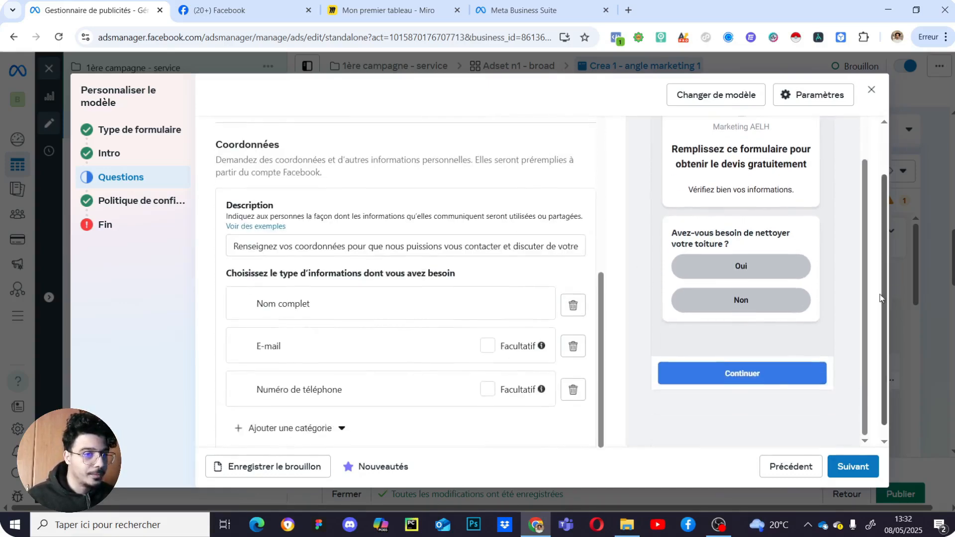
pyautogui.scroll(-1, 887, 355)
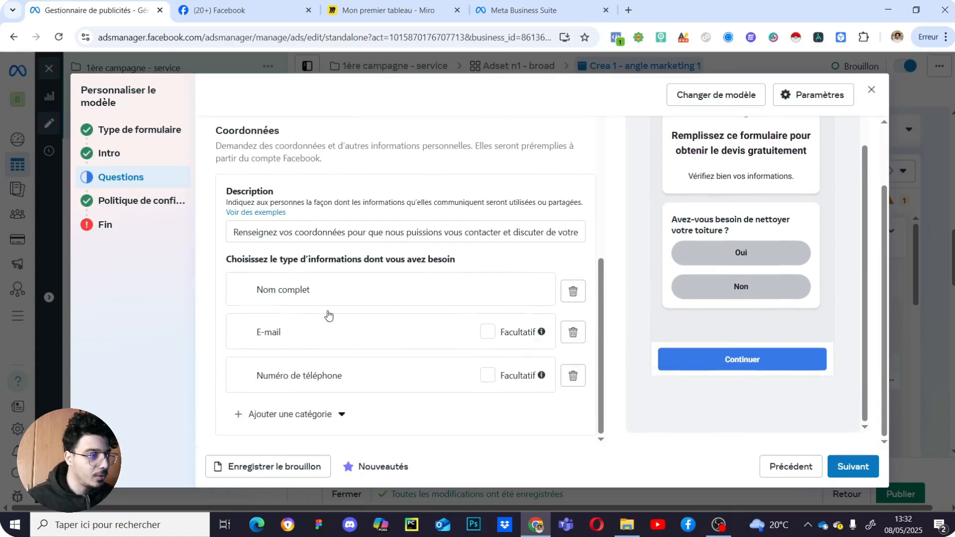
pyautogui.moveTo(258, 375); pyautogui.dragTo(256, 321)
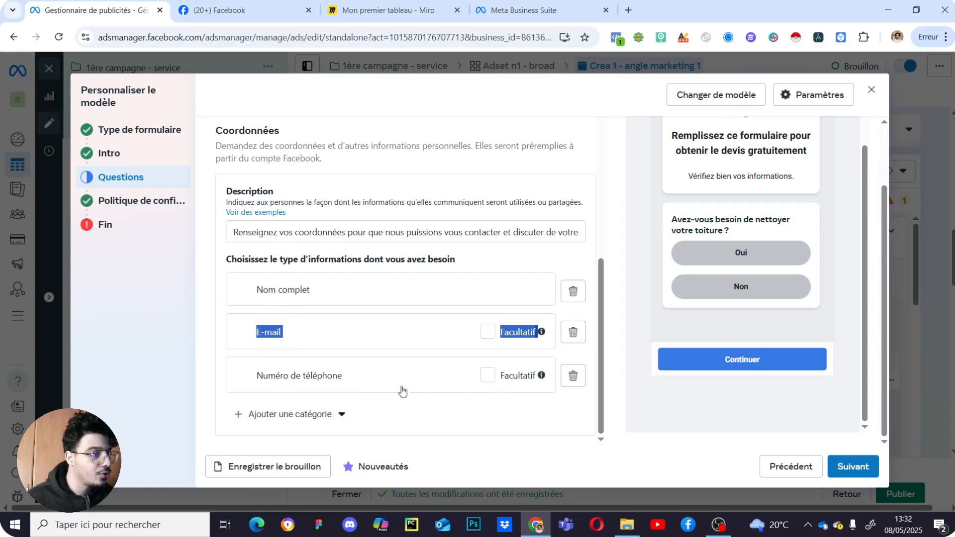
pyautogui.click(427, 414)
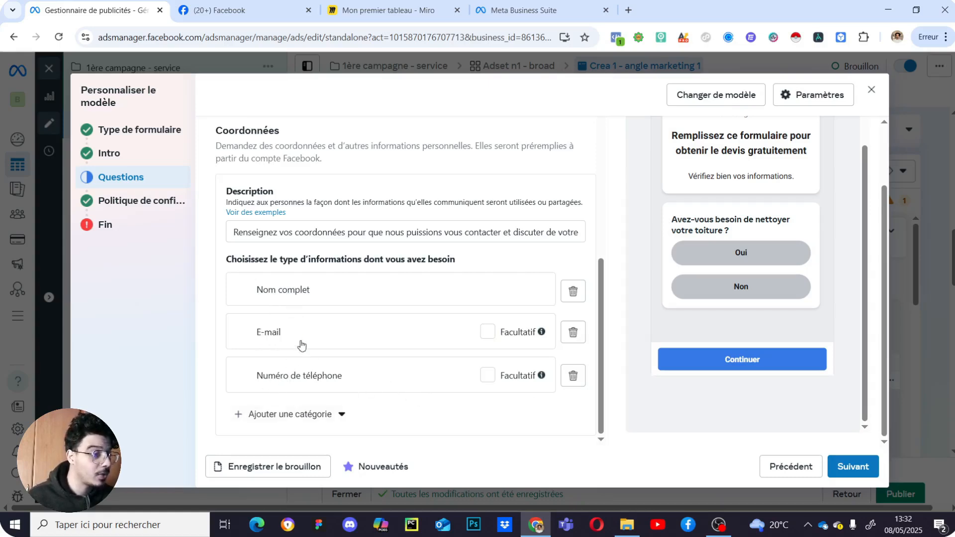
pyautogui.moveTo(322, 374); pyautogui.dragTo(326, 314)
pyautogui.click(405, 426)
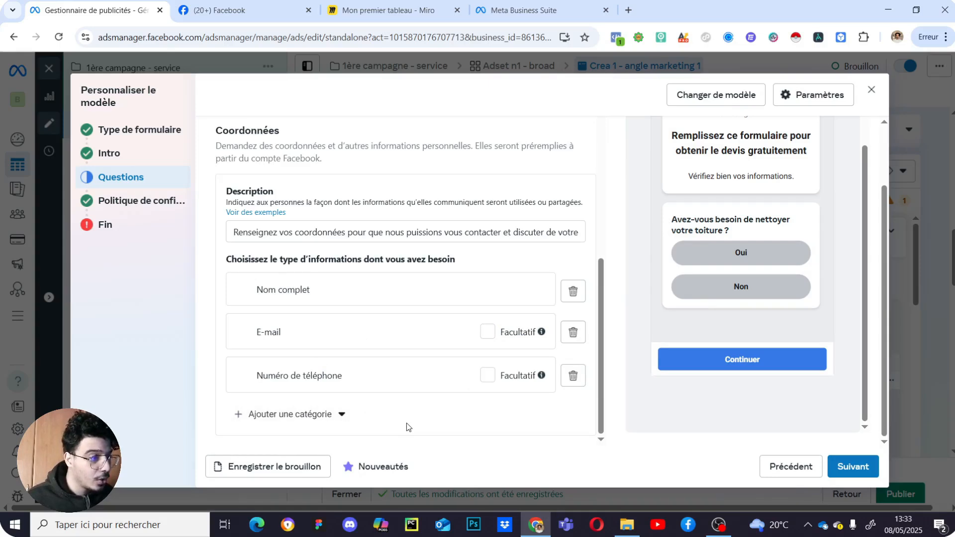
# - Advance the preview to the contact details page and proceed to Politique de confidentialité
pyautogui.click(791, 353)
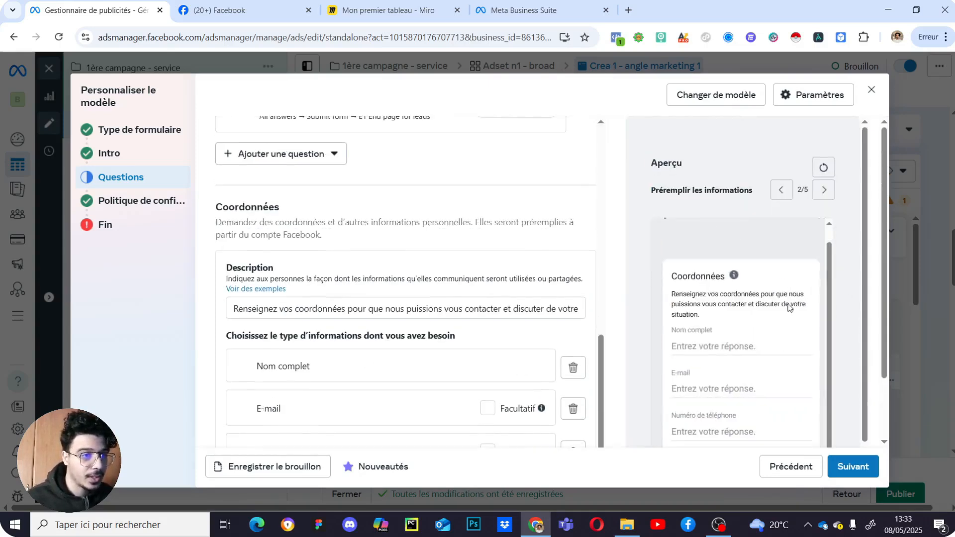
pyautogui.scroll(-2, 492, 366)
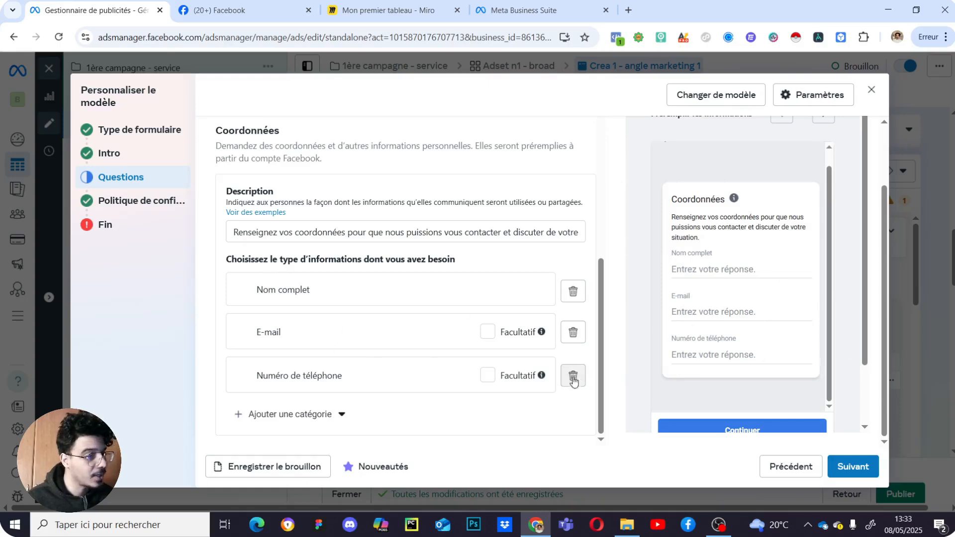
pyautogui.click(845, 479)
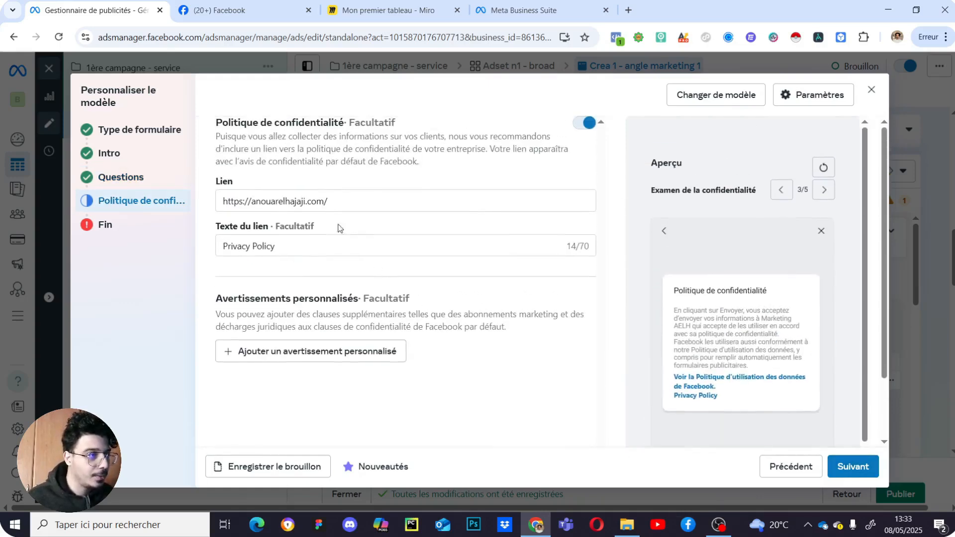
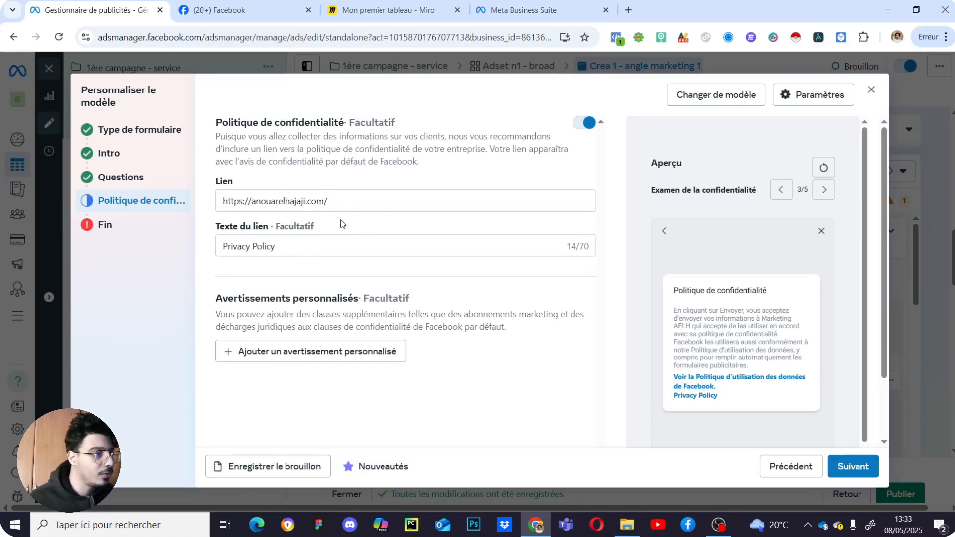
# - Go to the Fin step and expand the settings of the E1 End page for leads
pyautogui.click(854, 466)
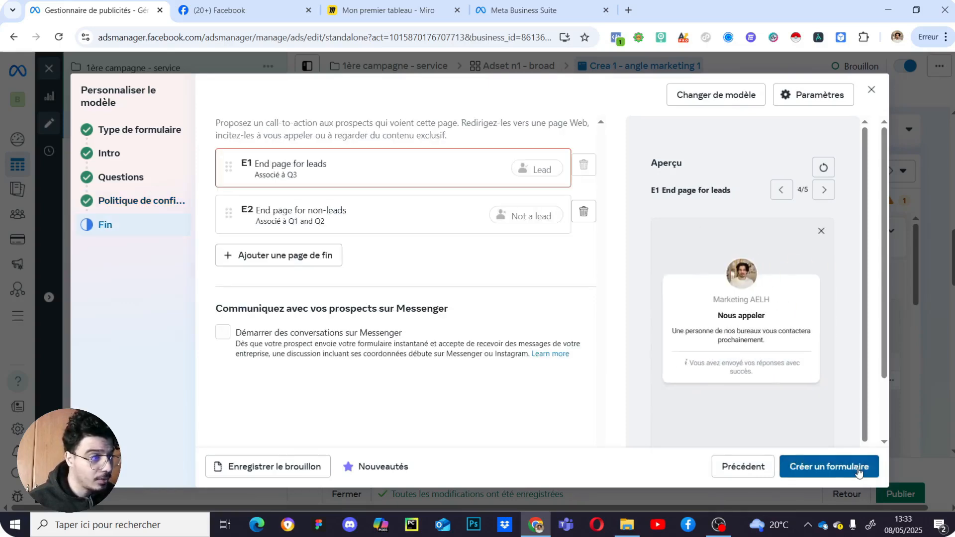
pyautogui.click(362, 180)
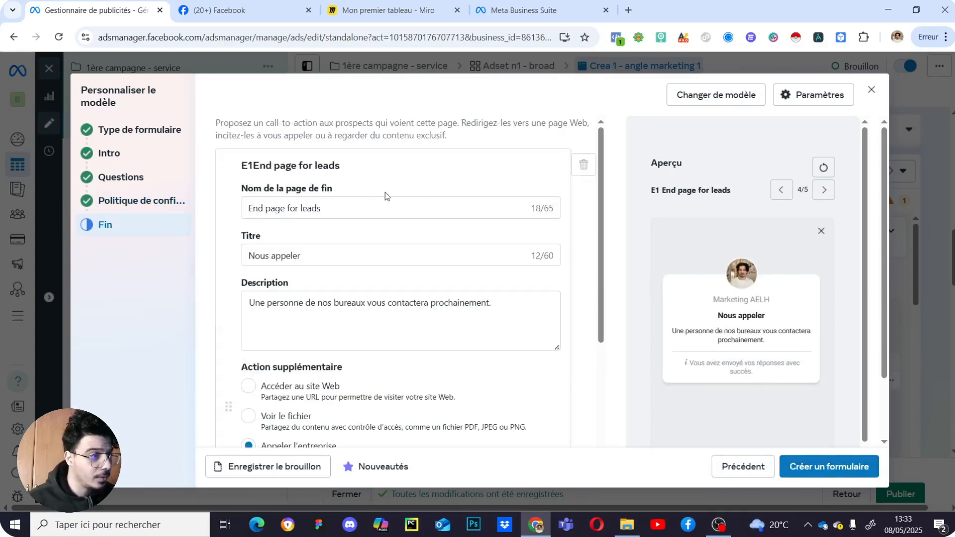
pyautogui.scroll(-5, 392, 223)
pyautogui.scroll(6, 363, 298)
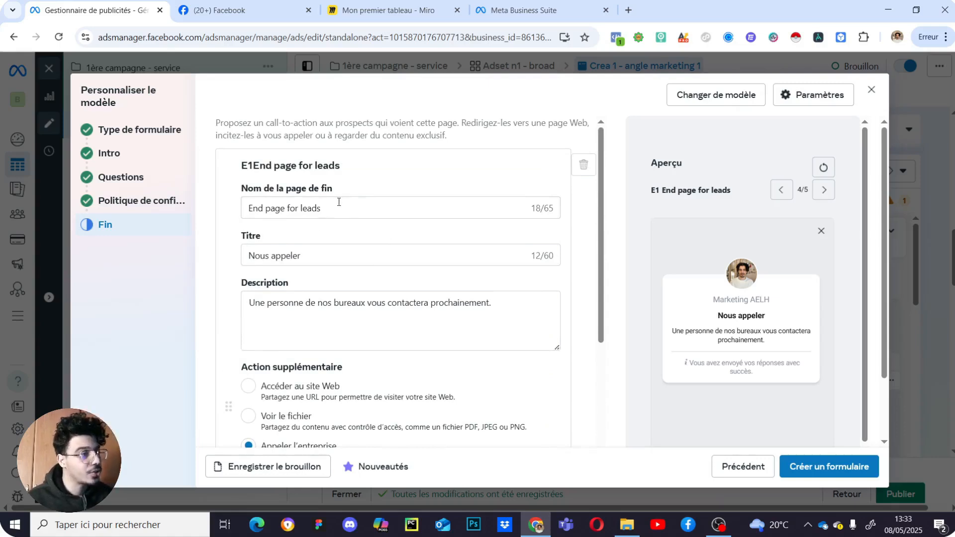
pyautogui.scroll(-2, 307, 248)
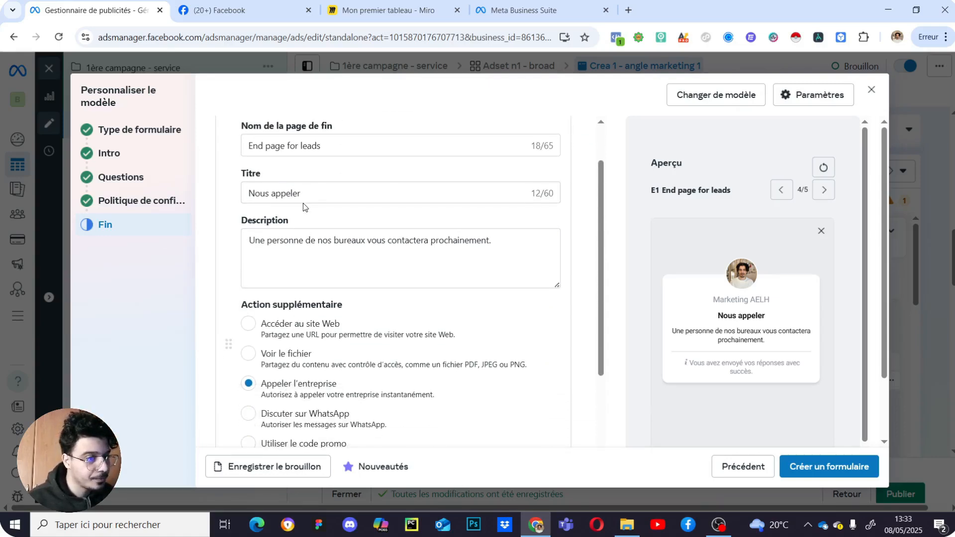
pyautogui.scroll(-3, 307, 236)
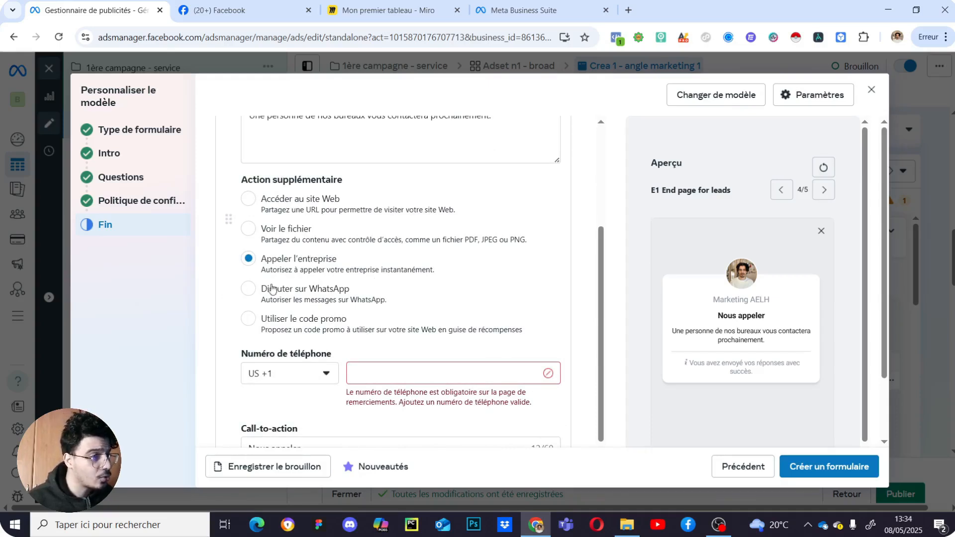
# - Set the end page phone country to France +33 and enter the business phone number
pyautogui.click(322, 379)
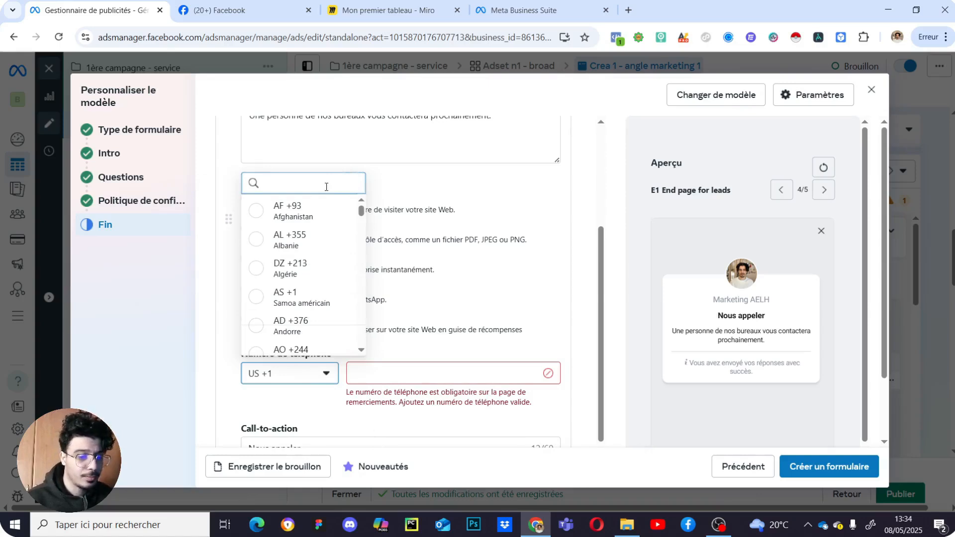
pyautogui.write('+33')
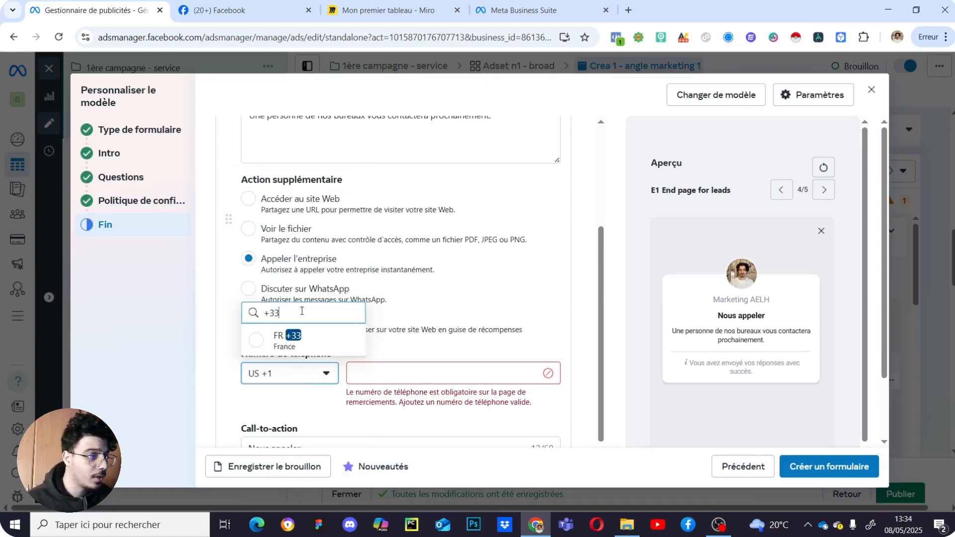
pyautogui.click(287, 340)
pyautogui.click(385, 371)
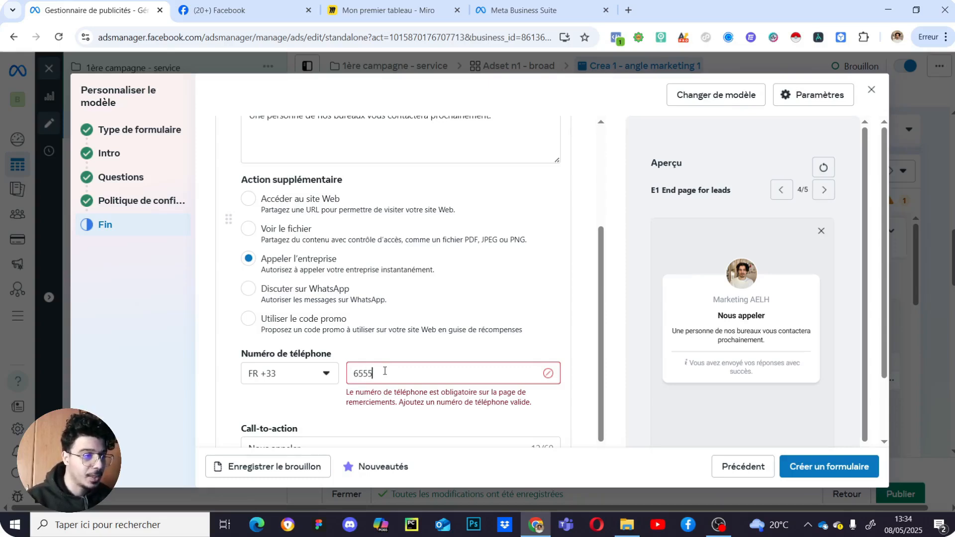
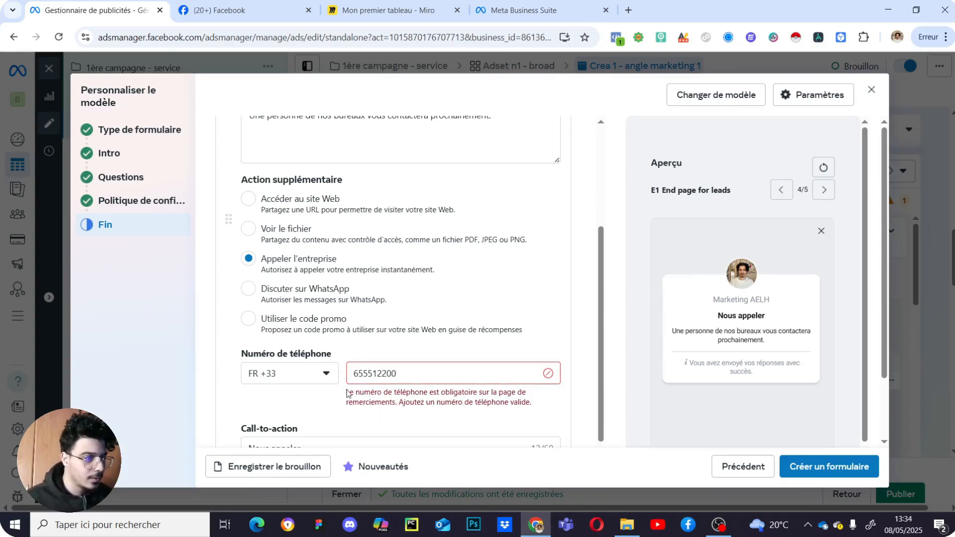
pyautogui.scroll(-2, 349, 397)
pyautogui.click(358, 311)
pyautogui.write('0')
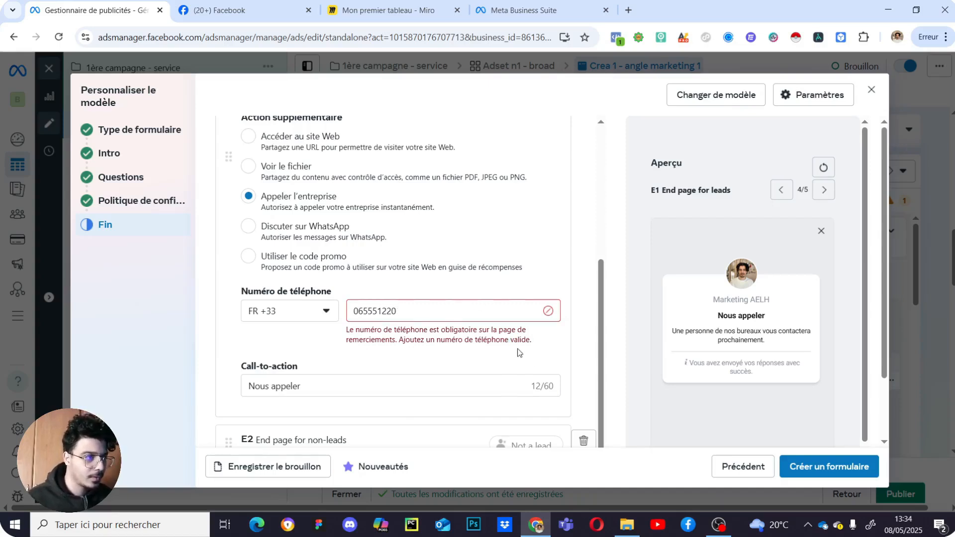
pyautogui.scroll(-2, 397, 328)
pyautogui.scroll(5, 377, 330)
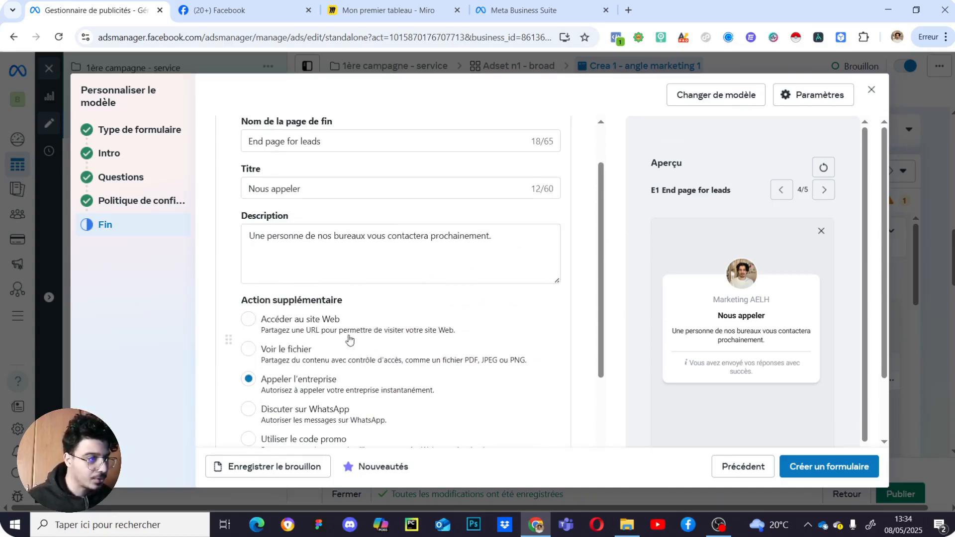
# - Switch the end page action to Accéder au site Web and create the instant form
pyautogui.click(296, 332)
pyautogui.scroll(-4, 383, 362)
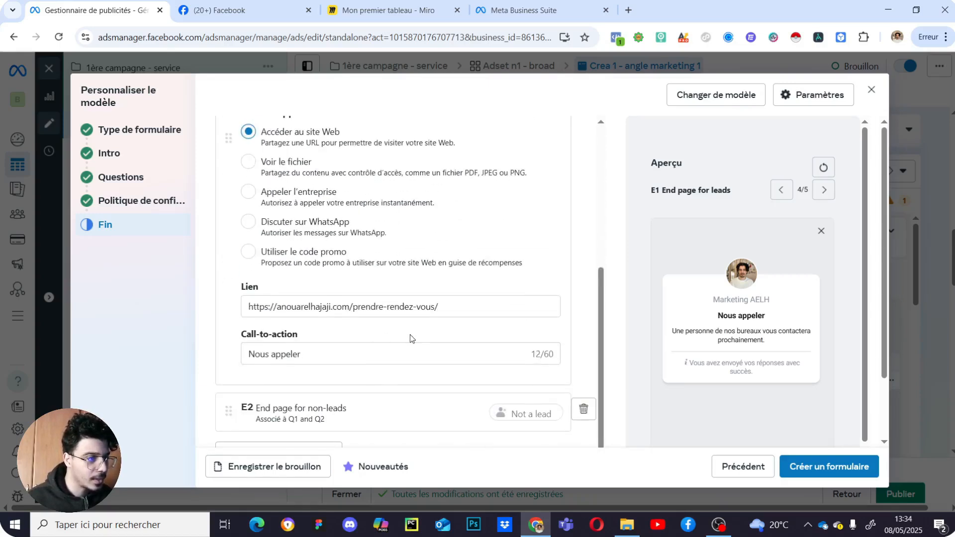
pyautogui.scroll(-1, 386, 346)
pyautogui.scroll(2, 385, 336)
pyautogui.scroll(-2, 386, 335)
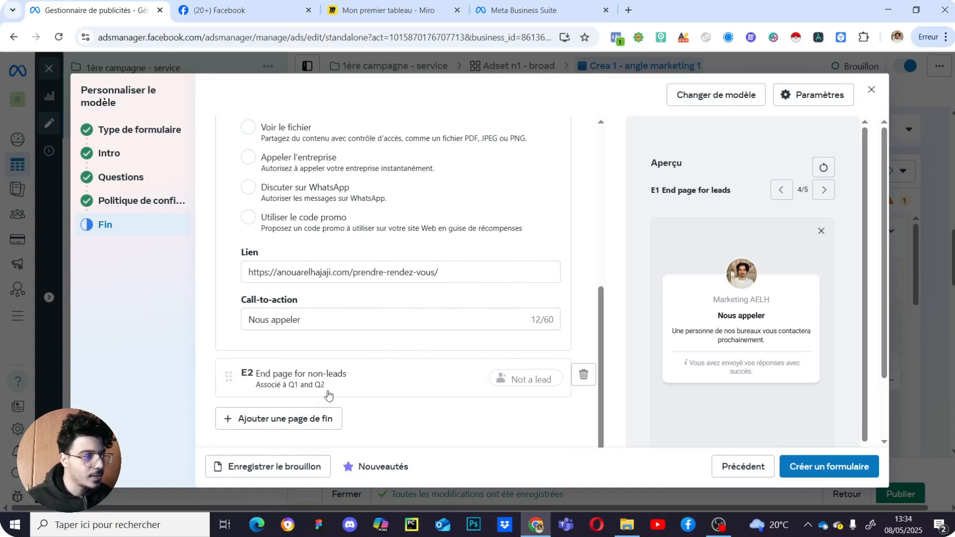
pyautogui.click(816, 468)
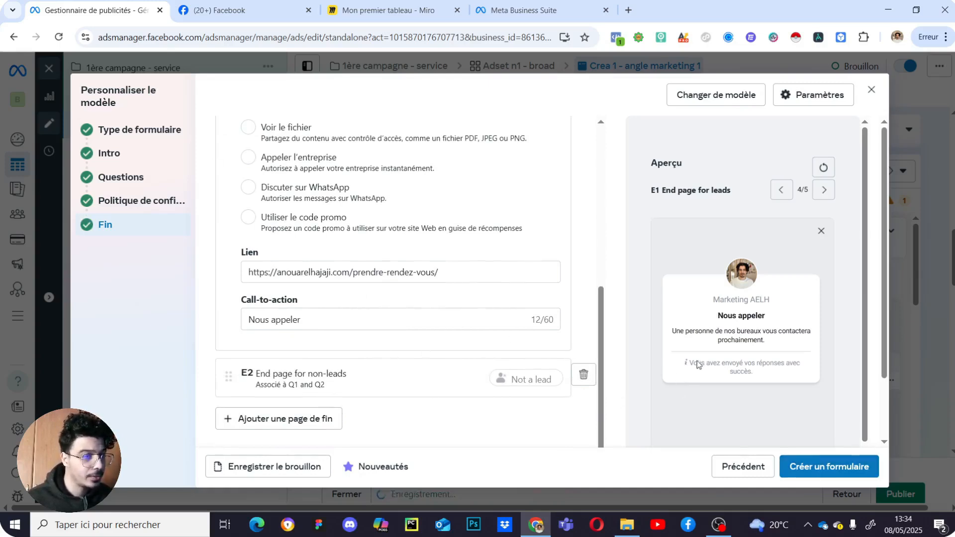
# - Check Formulaire 1 - service is attached, then toggle Require SMS verification on and back off
pyautogui.scroll(-8, 520, 342)
pyautogui.scroll(1, 423, 269)
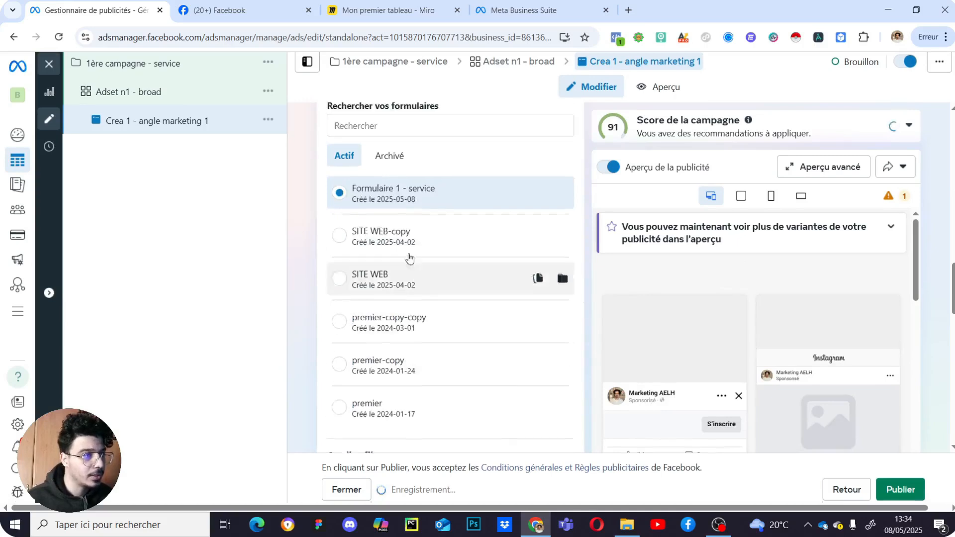
pyautogui.scroll(2, 344, 228)
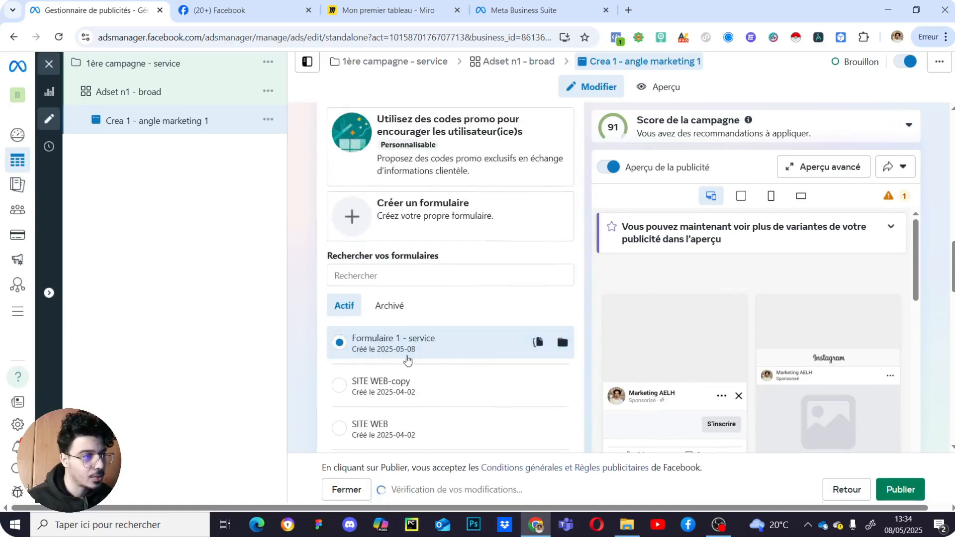
pyautogui.scroll(-4, 461, 360)
pyautogui.scroll(3, 447, 279)
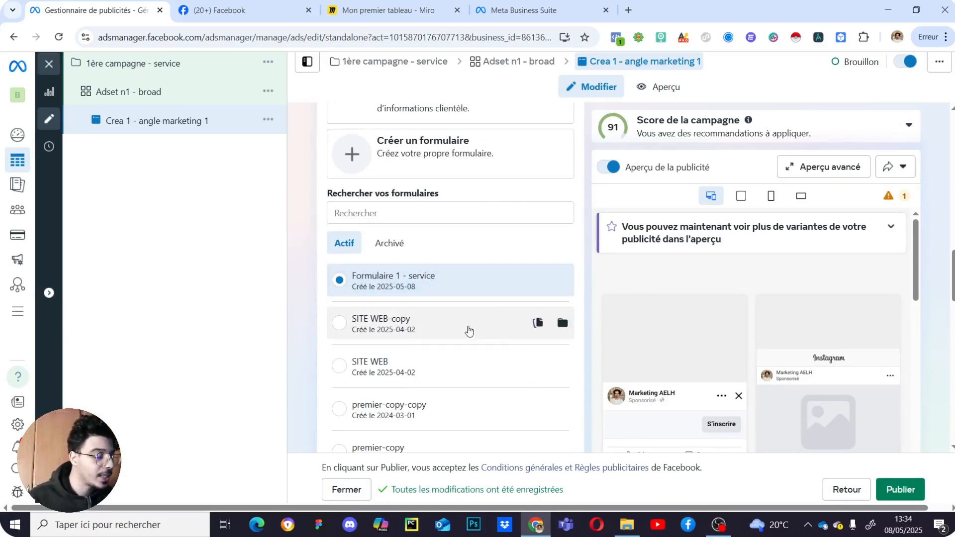
pyautogui.scroll(-6, 470, 329)
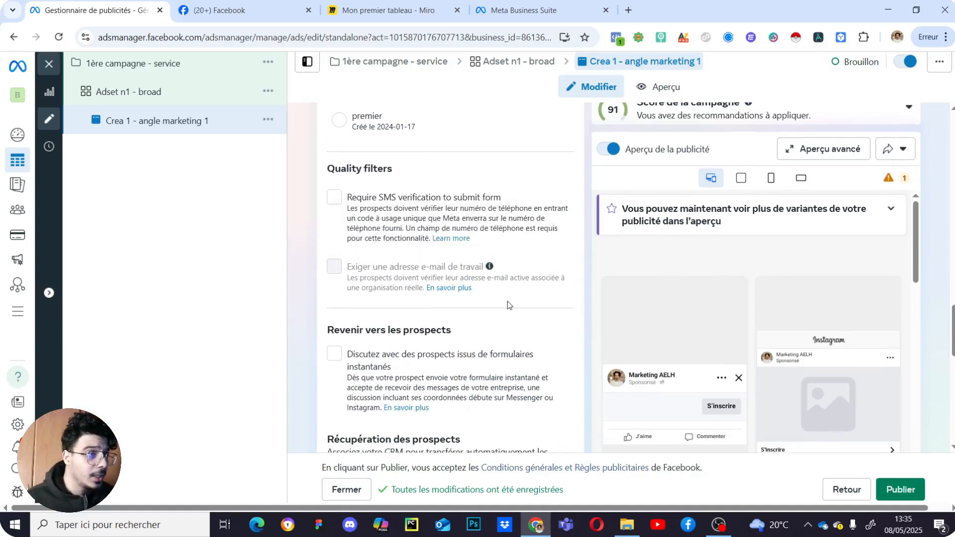
pyautogui.scroll(3, 512, 304)
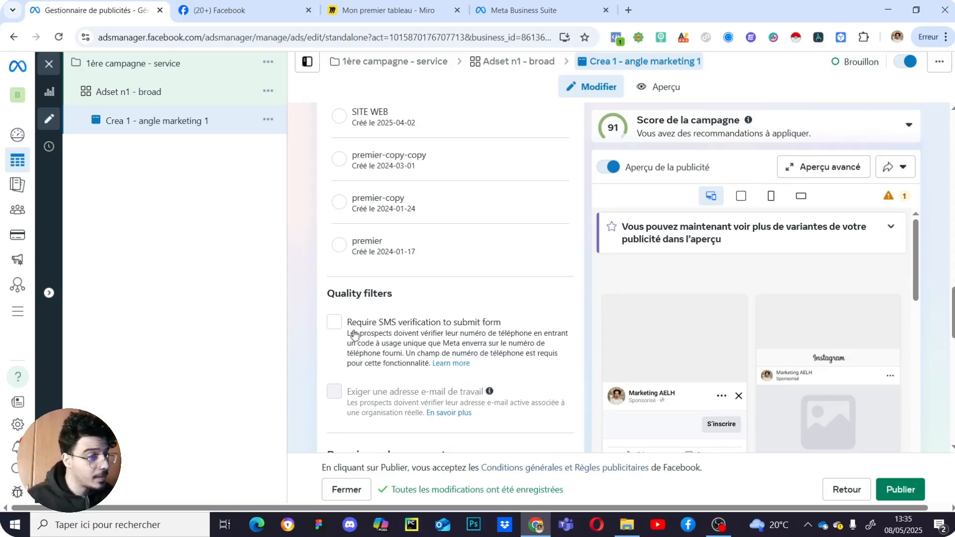
pyautogui.click(346, 324)
pyautogui.scroll(-1, 429, 305)
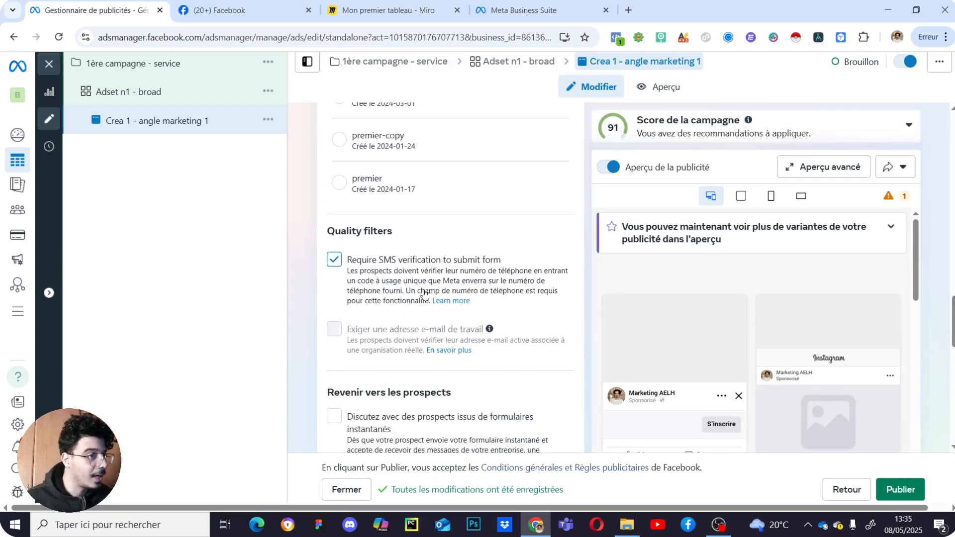
pyautogui.click(339, 263)
# - Open the Configurer le contenu publicitaire dropdown offering image or video content
pyautogui.scroll(-4, 523, 306)
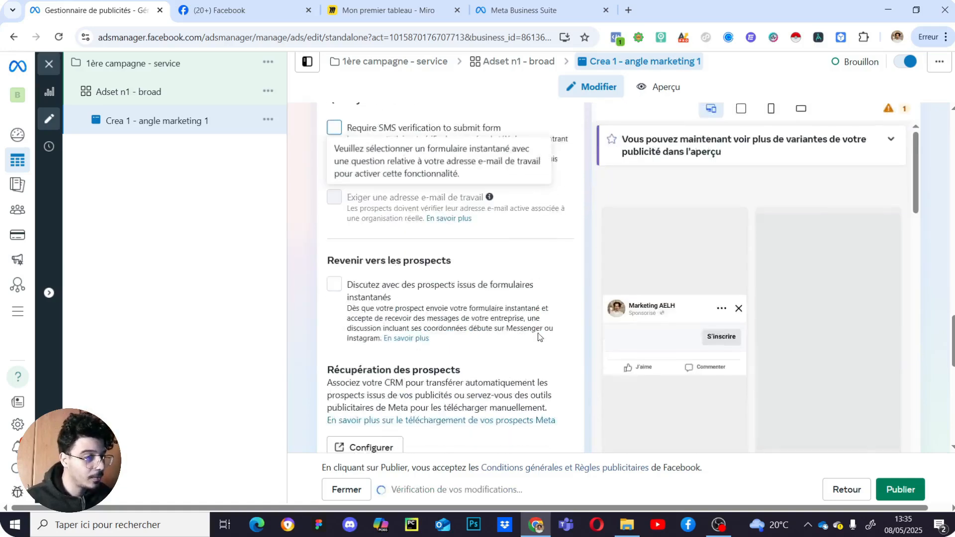
pyautogui.scroll(2, 523, 306)
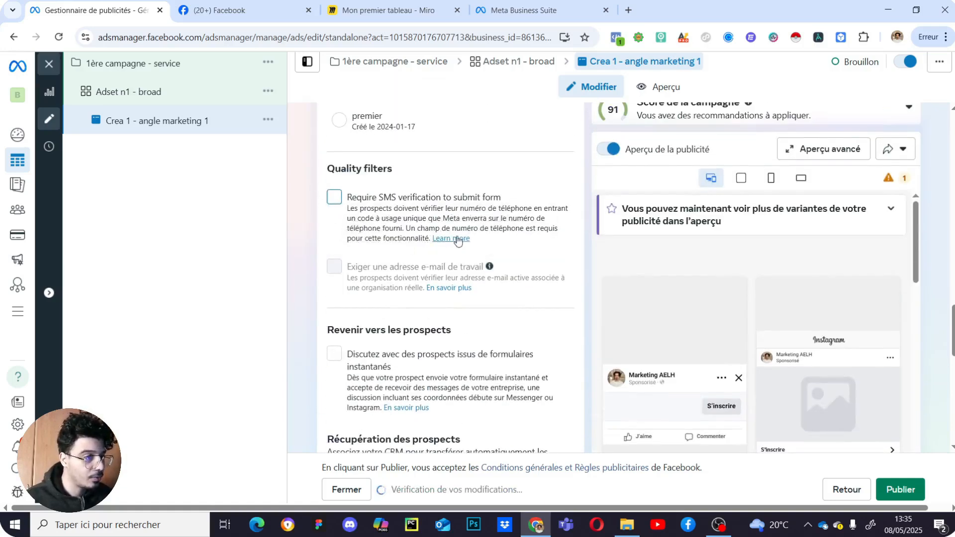
pyautogui.scroll(-2, 470, 256)
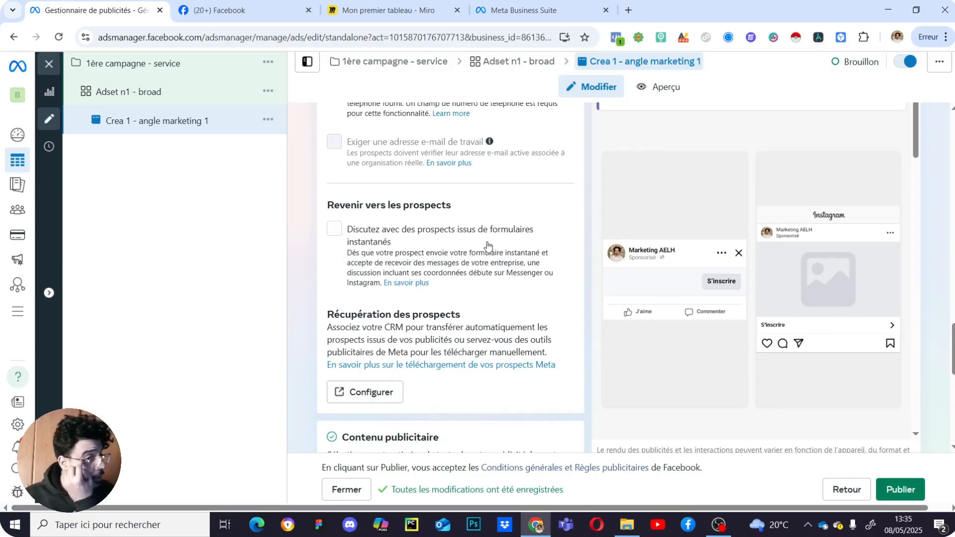
pyautogui.scroll(-2, 498, 207)
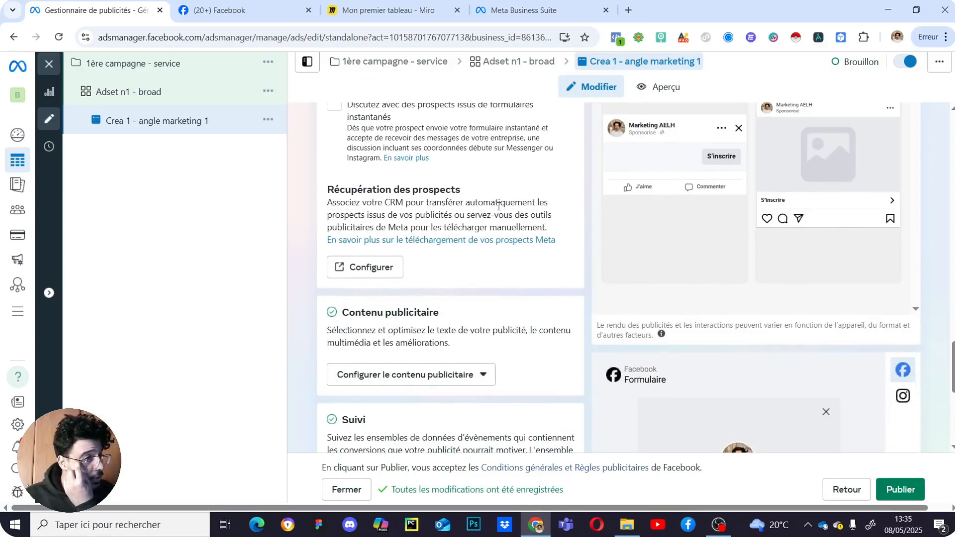
pyautogui.scroll(-2, 497, 214)
pyautogui.scroll(3, 475, 221)
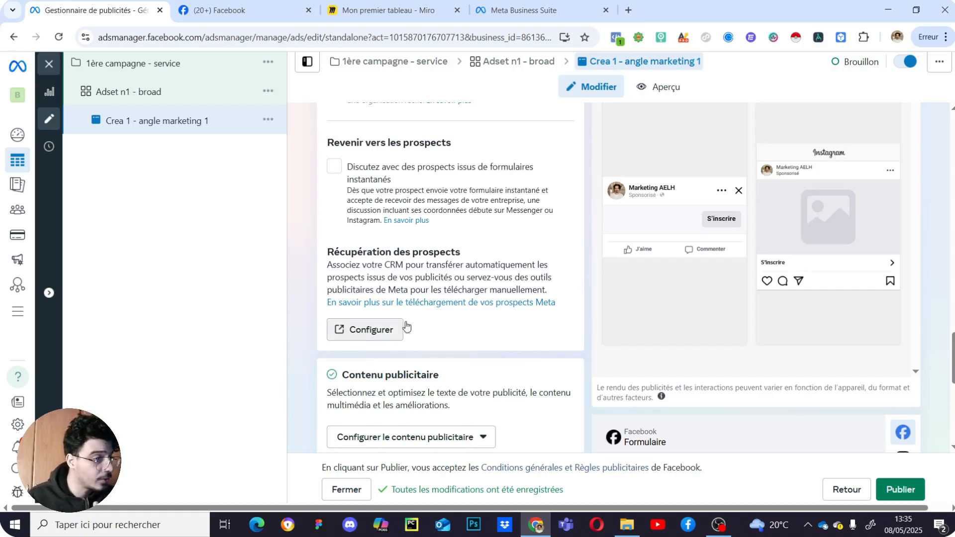
pyautogui.scroll(-2, 517, 323)
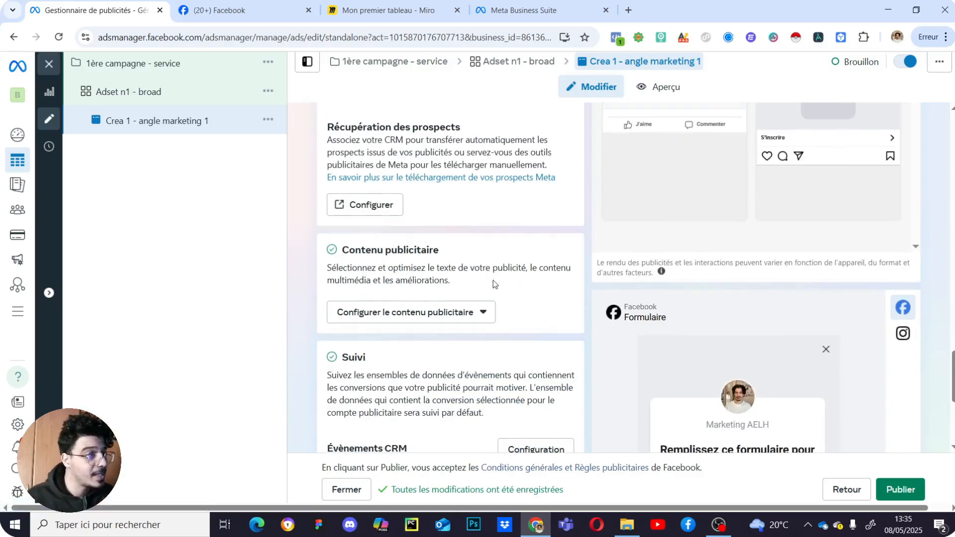
pyautogui.scroll(-2, 494, 279)
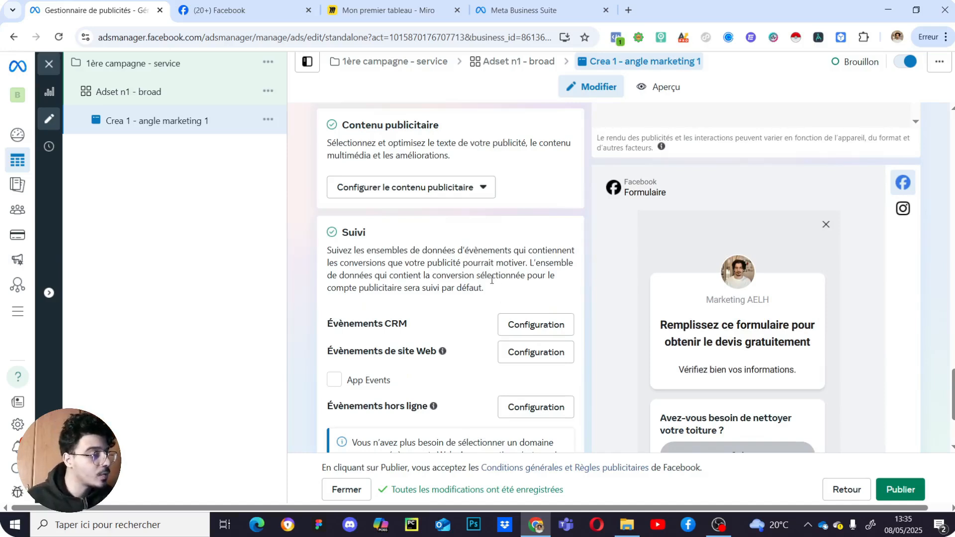
pyautogui.click(422, 196)
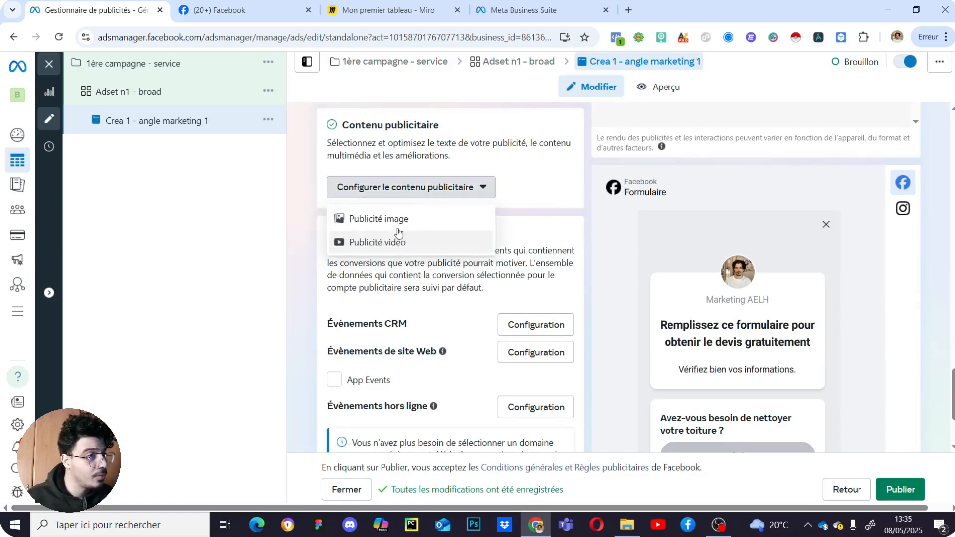
# - Choose a video ad, import a video from the computer, and skip past trimming and cropping
pyautogui.click(399, 253)
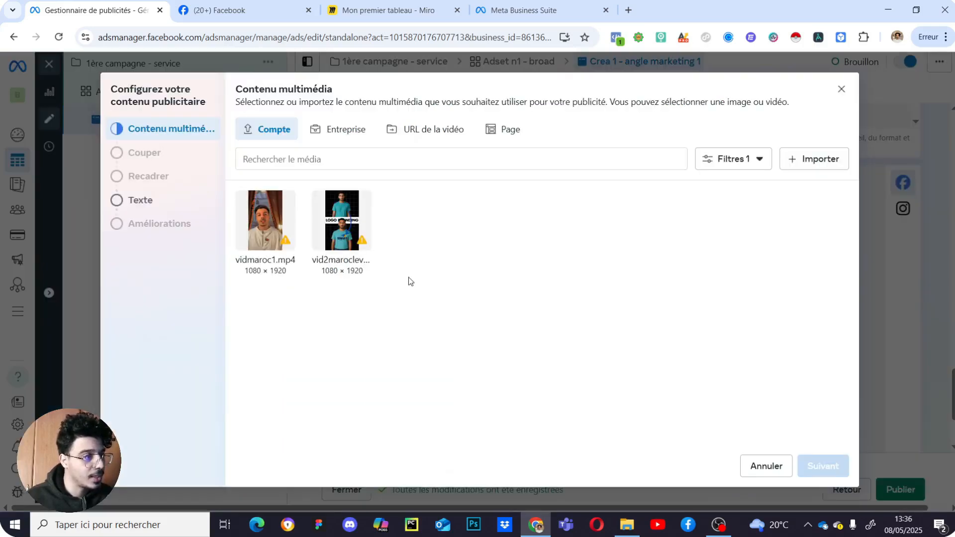
pyautogui.click(791, 157)
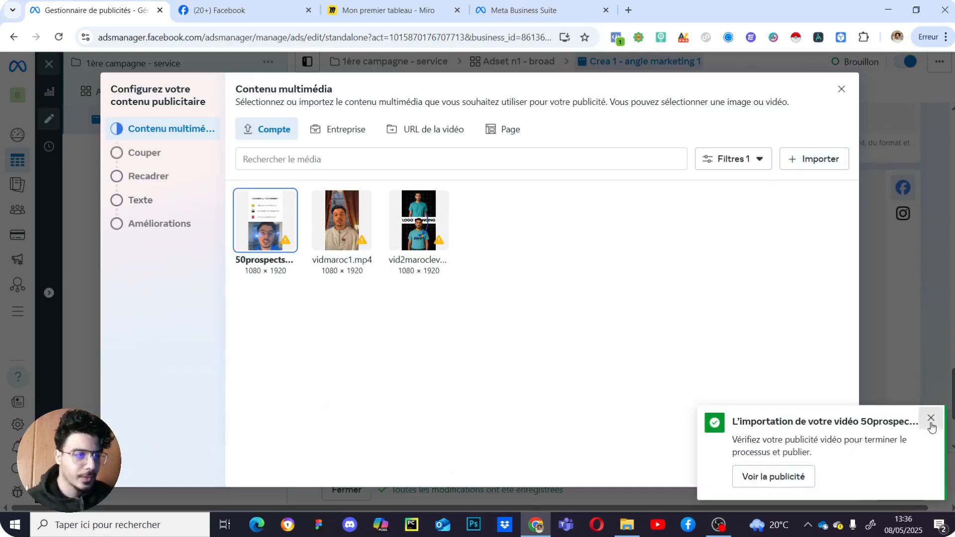
pyautogui.click(931, 421)
pyautogui.click(823, 469)
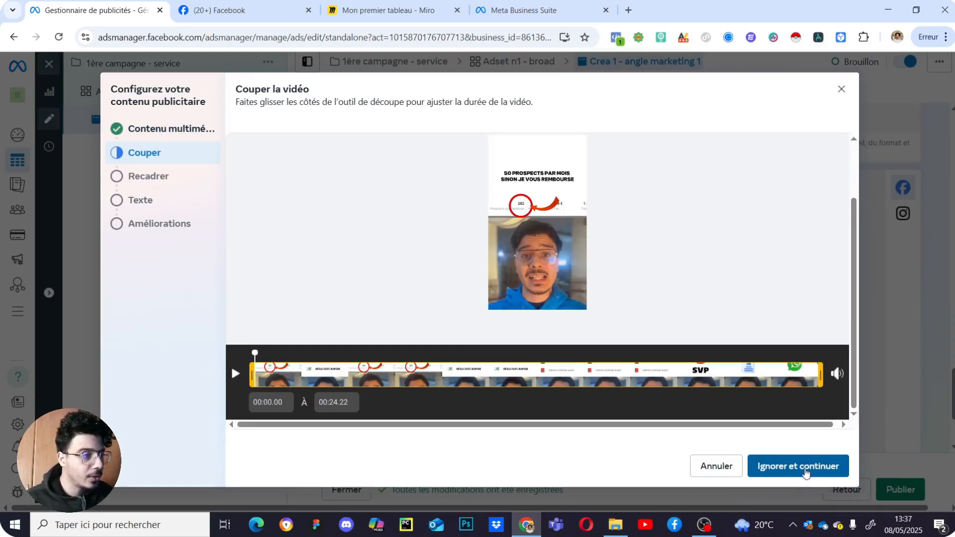
pyautogui.click(806, 470)
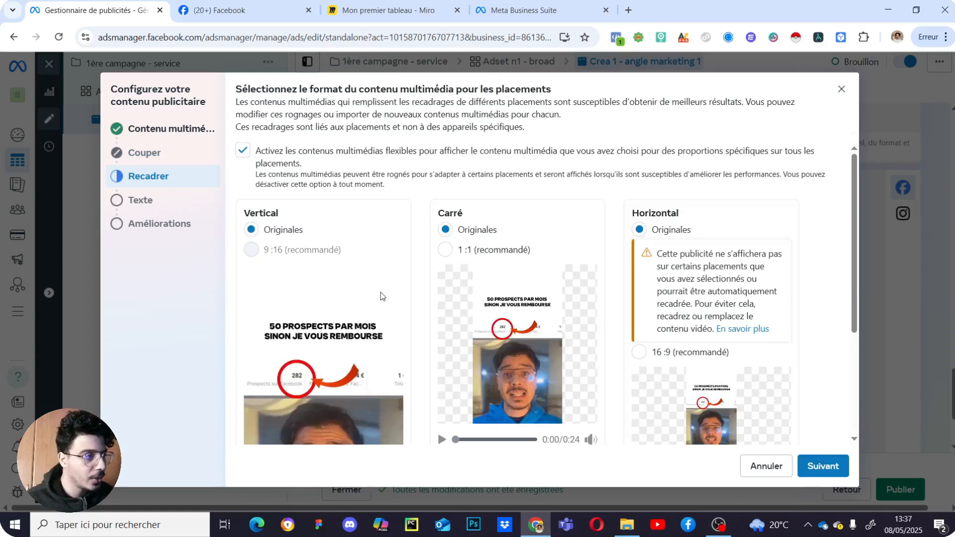
pyautogui.scroll(-3, 383, 298)
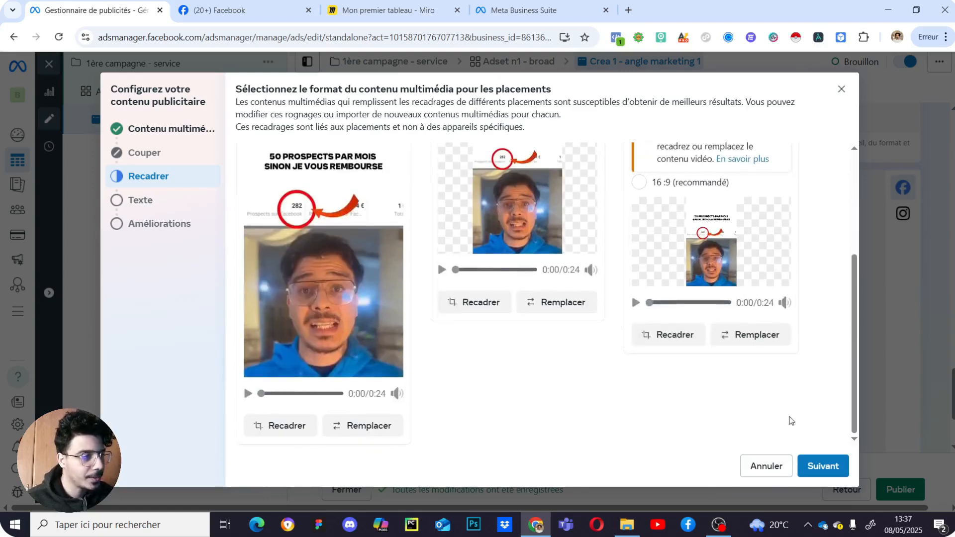
pyautogui.click(823, 466)
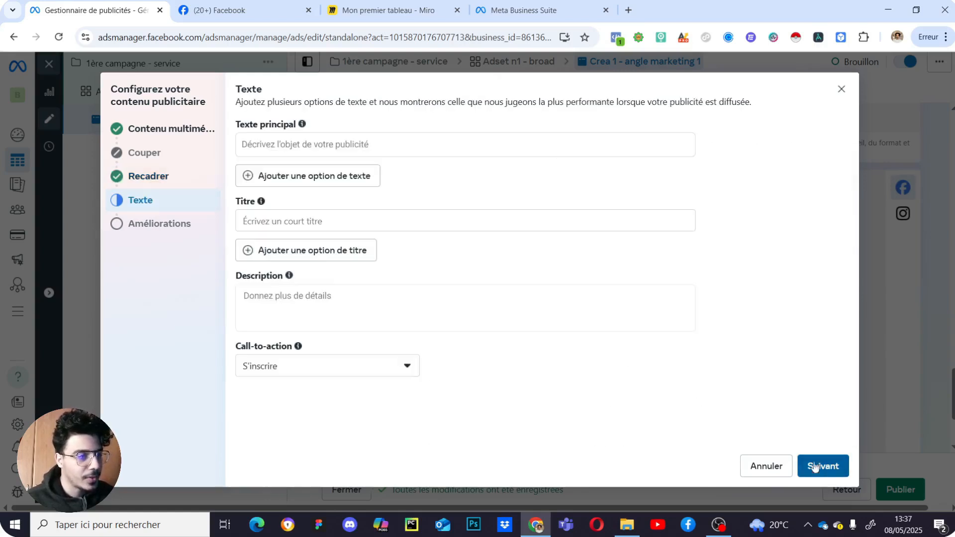
# - Write primary text 'Besoin de prospects qualifiés ?', the 50-per-month guarantee and a free-quote line
pyautogui.click(305, 138)
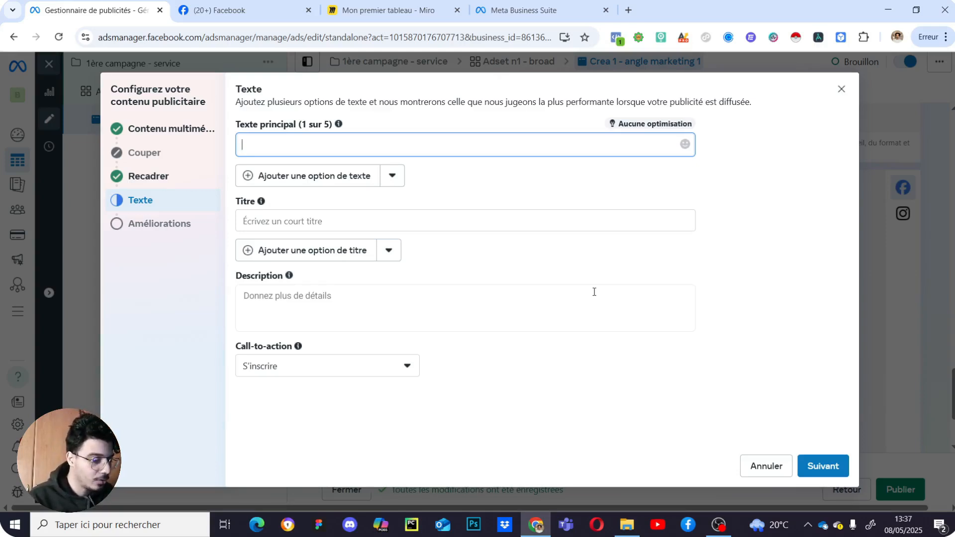
pyautogui.write('esoi')
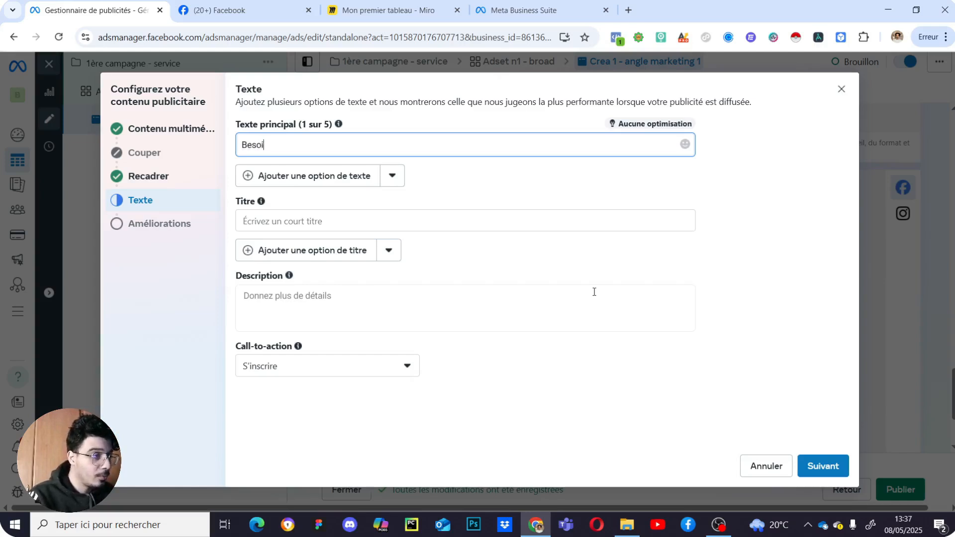
pyautogui.write('n de props')
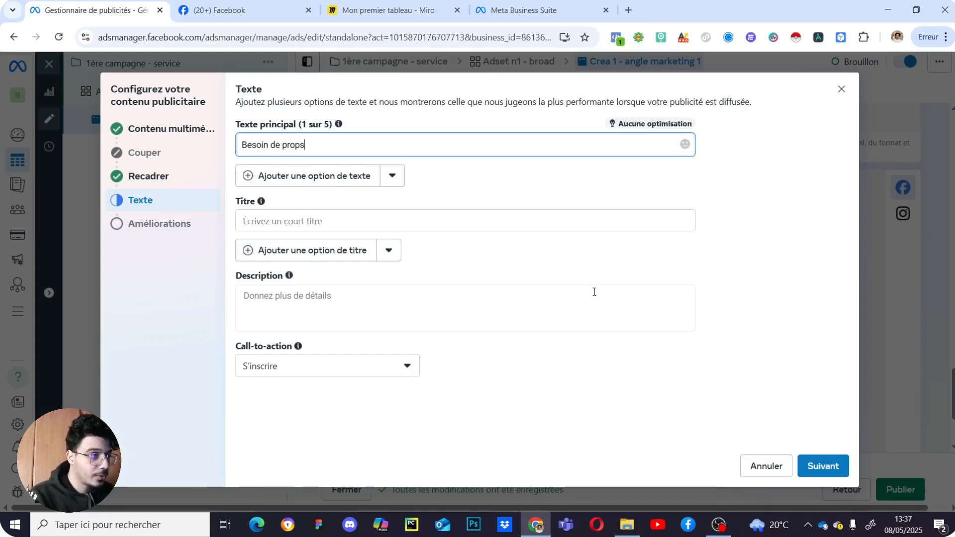
pyautogui.write('ectpects qualifiés ?')
pyautogui.rightClick(306, 146)
pyautogui.rightClick(308, 145)
pyautogui.click(343, 149)
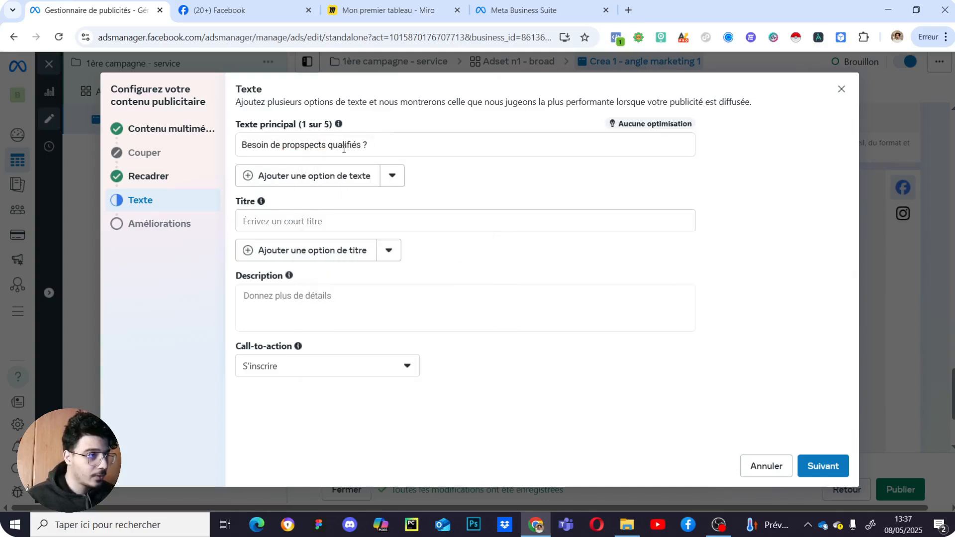
pyautogui.click(303, 145)
pyautogui.press('BackSpace')
pyautogui.click(416, 137)
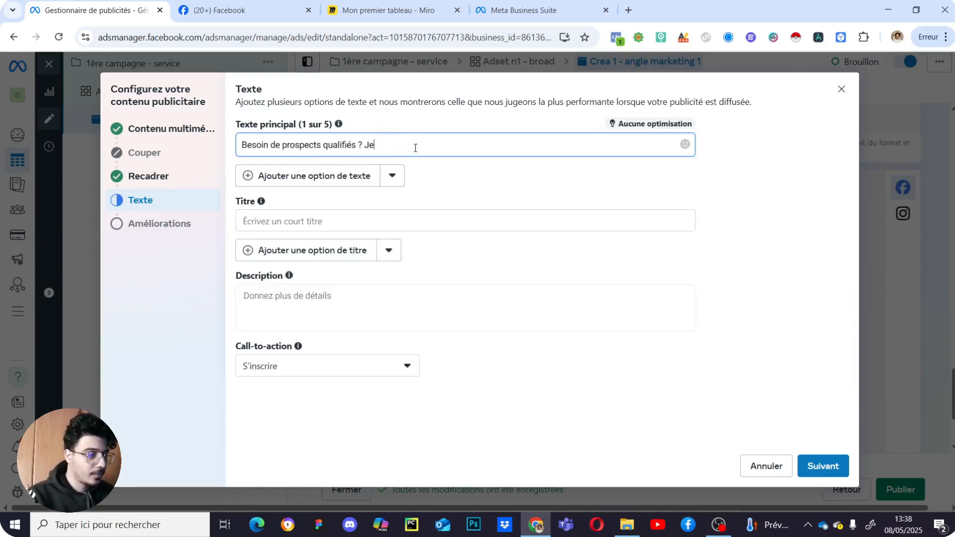
pyautogui.write('arantie')
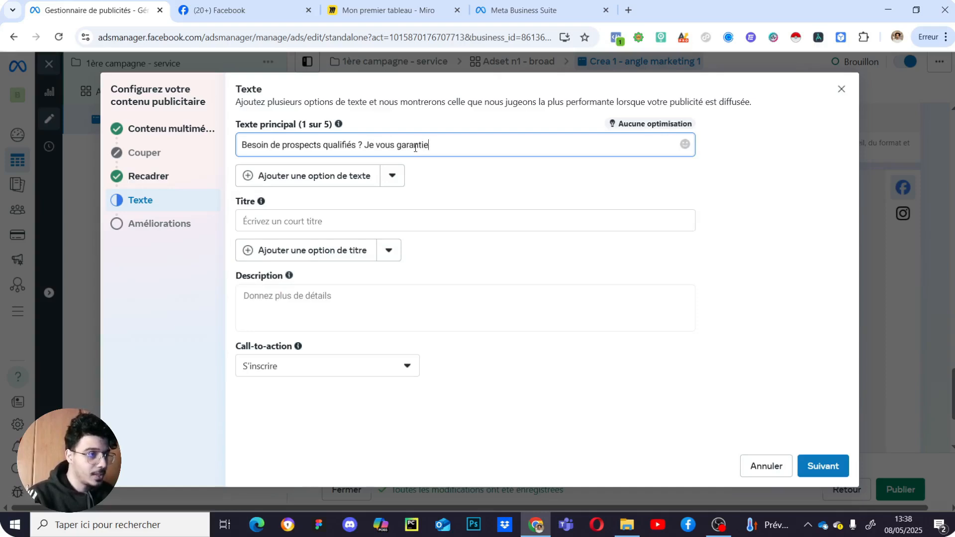
pyautogui.write(' 50 ')
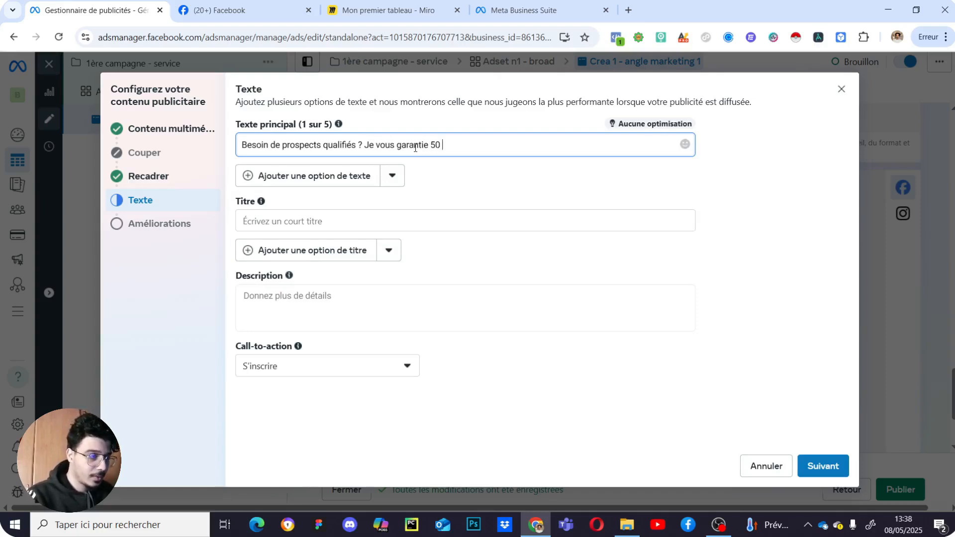
pyautogui.write('par mois sinon je vous ')
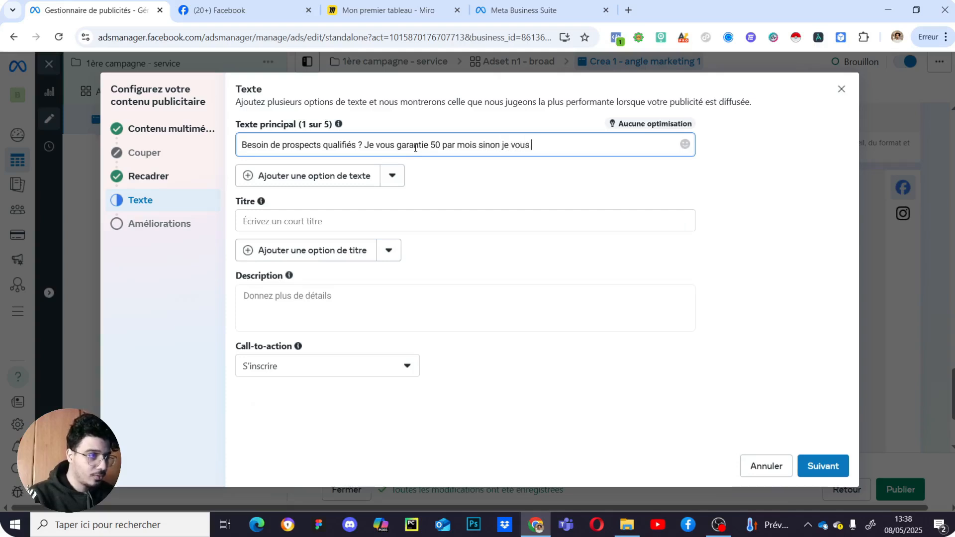
pyautogui.write('rembourse.')
pyautogui.press('Return')
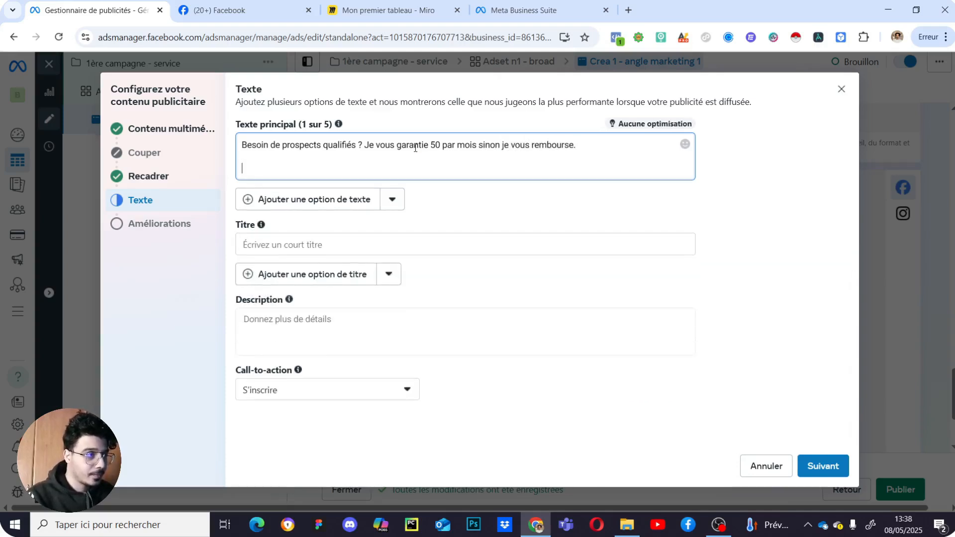
pyautogui.write('Obtenez un')
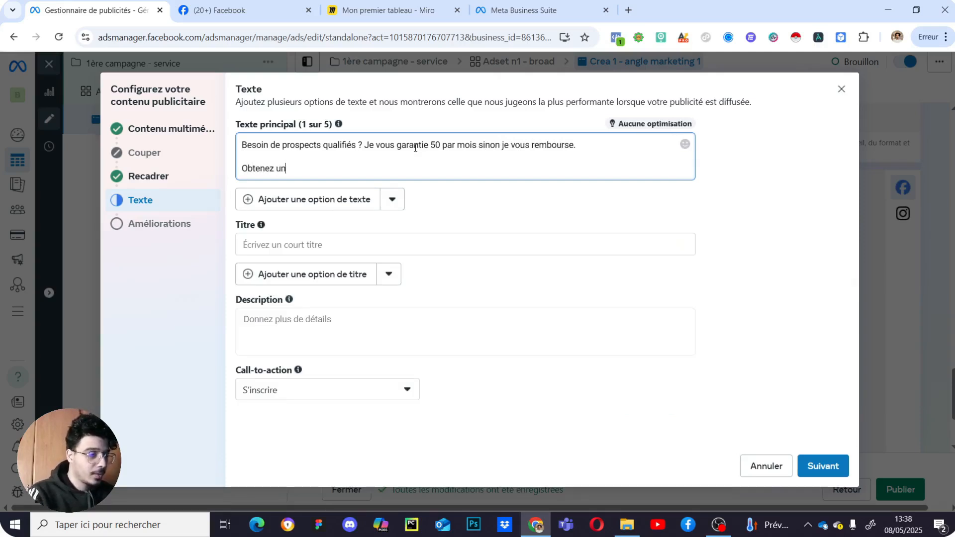
pyautogui.write('devis gratuitement.')
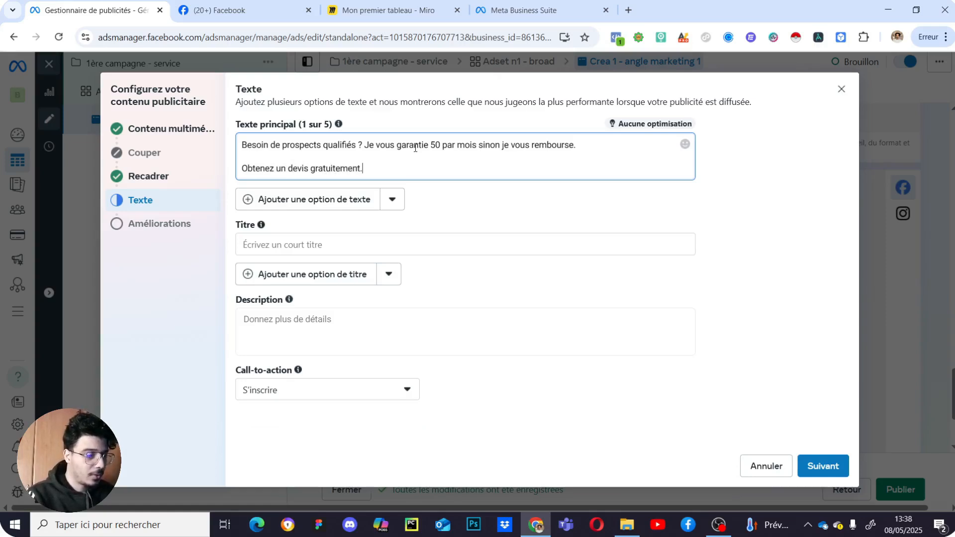
pyautogui.click(642, 192)
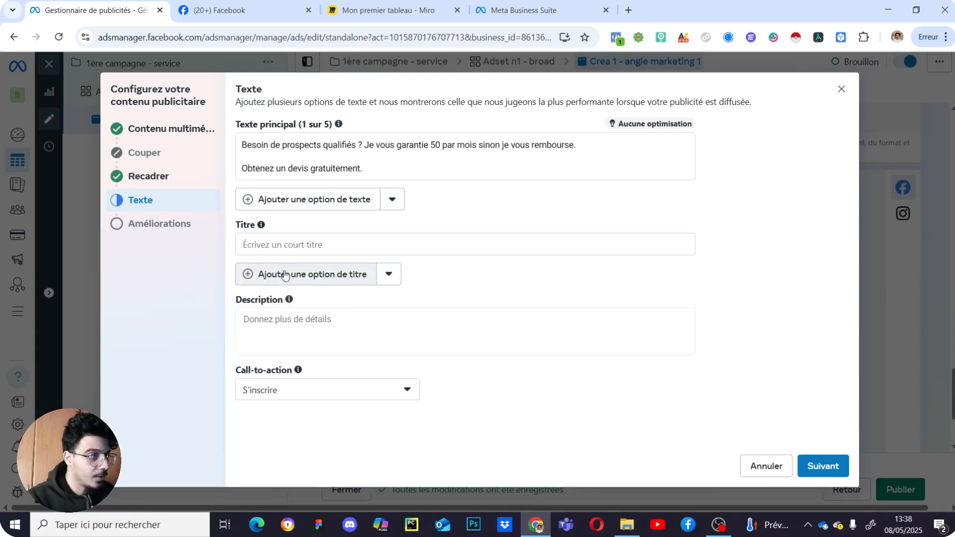
# - Set the title 'Obtenez votre devis gratuitement' and the Obtenir un devis call to action
pyautogui.click(299, 243)
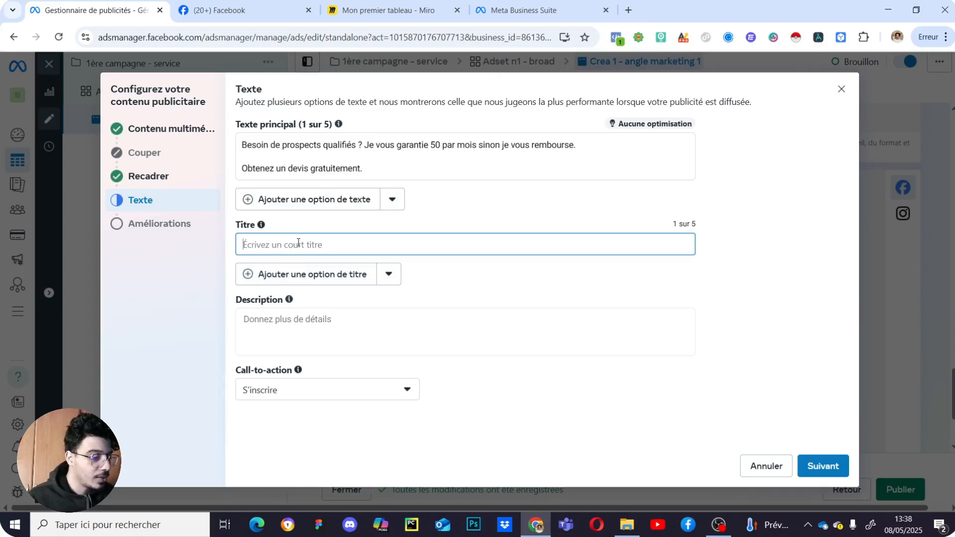
pyautogui.write('Obtenez')
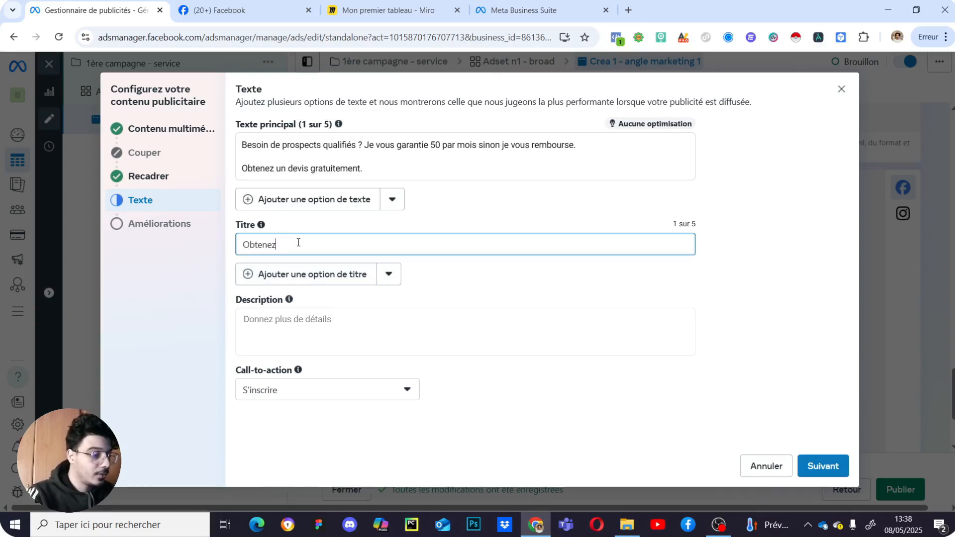
pyautogui.write(' votre devis gratuitement')
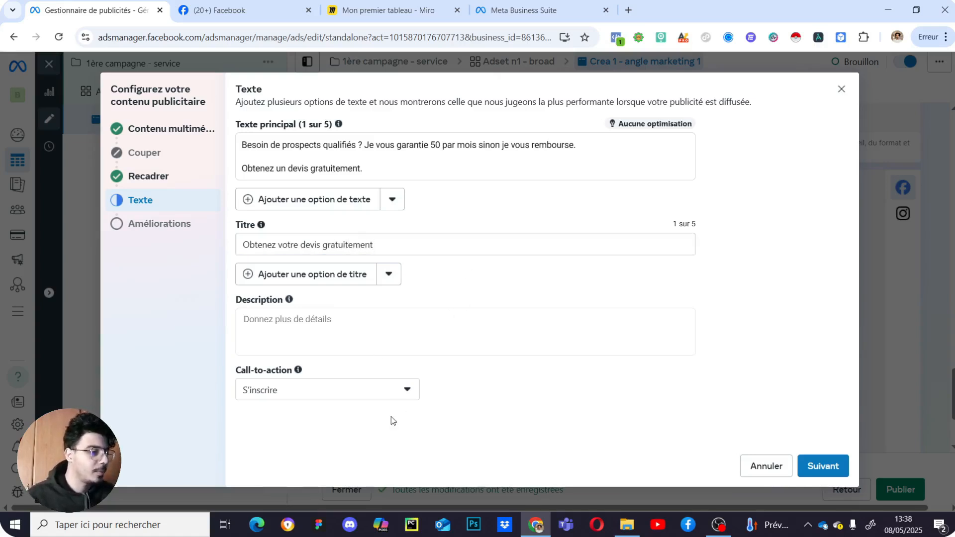
pyautogui.click(361, 395)
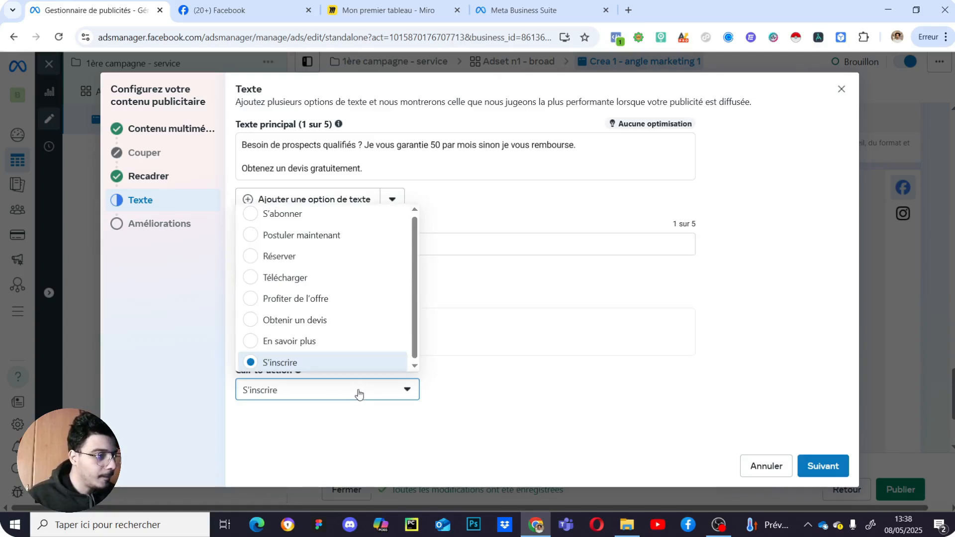
pyautogui.click(312, 320)
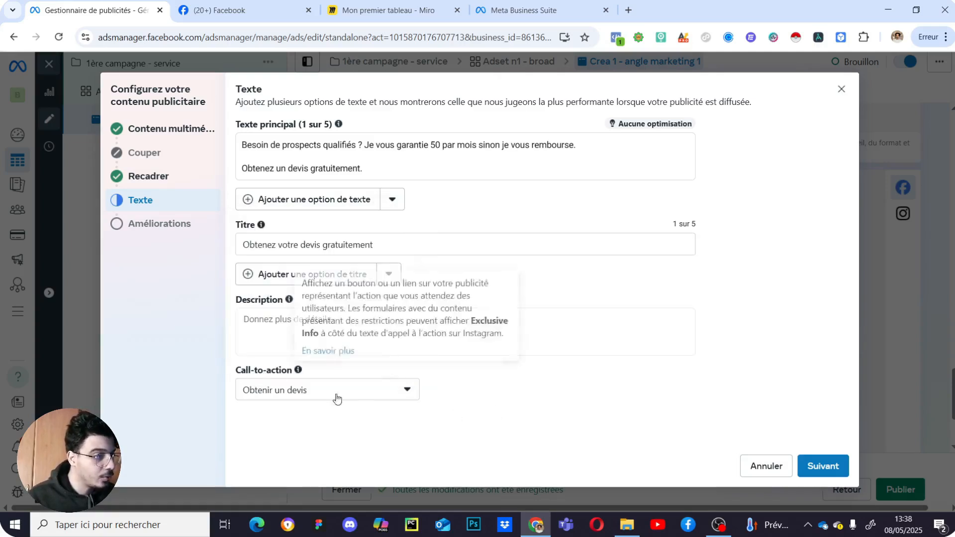
pyautogui.click(833, 465)
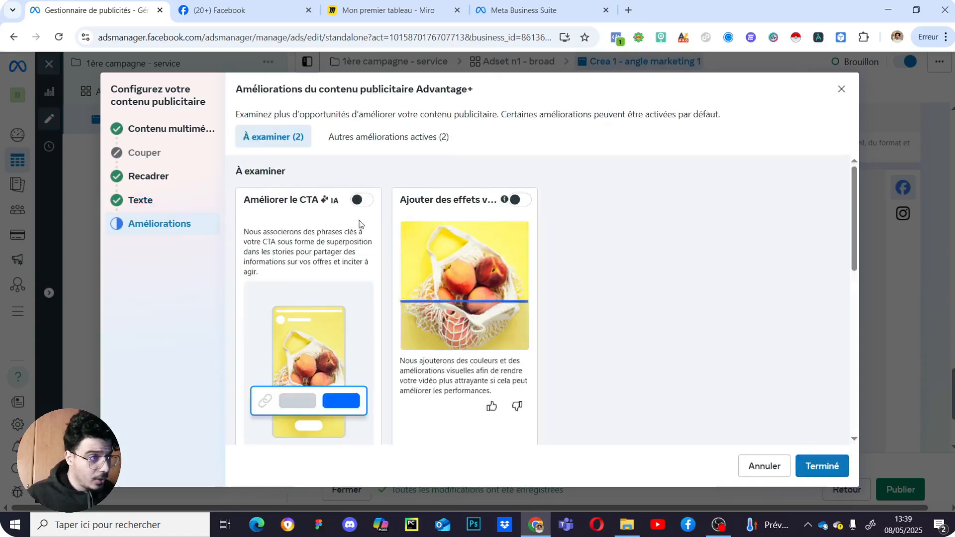
# - Finish the ad content setup and dismiss the cost-reduction recommendation
pyautogui.click(816, 470)
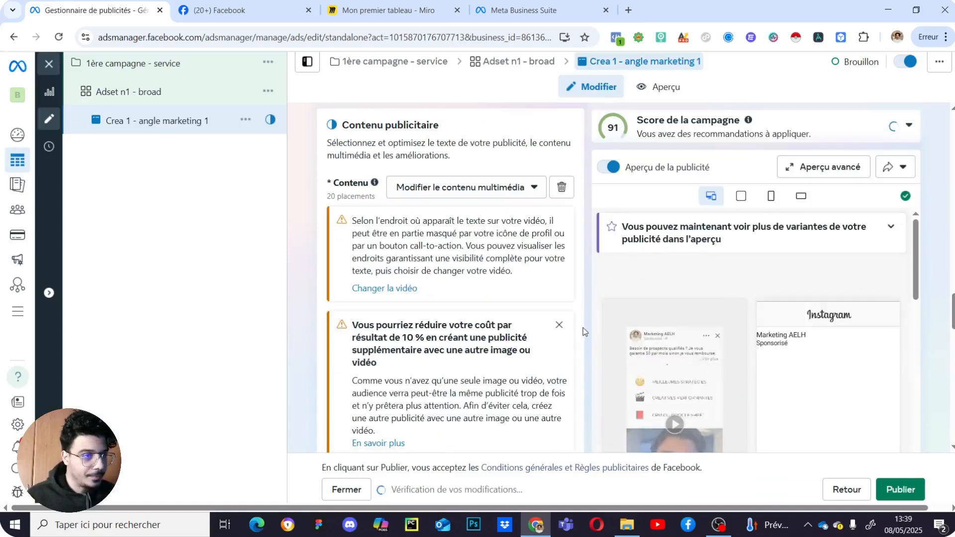
pyautogui.scroll(-2, 627, 371)
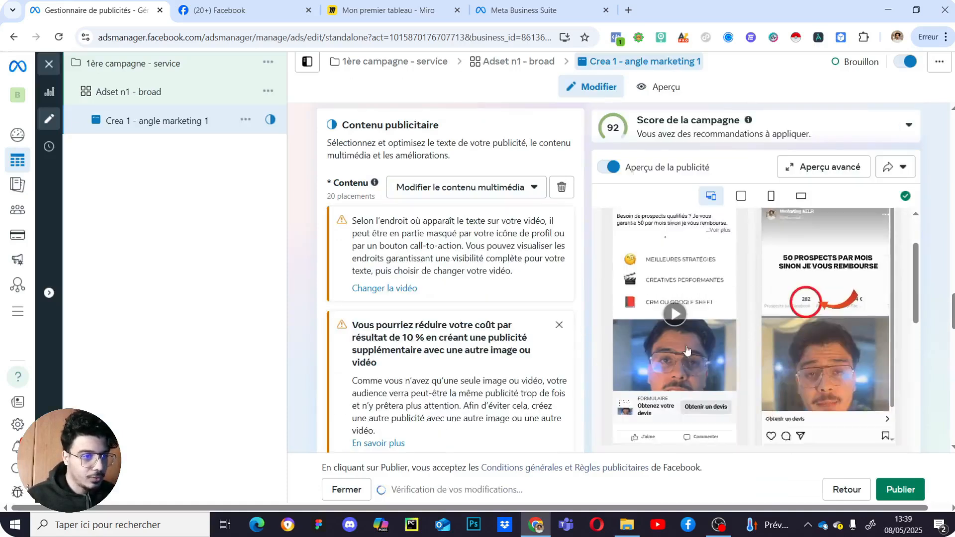
pyautogui.scroll(2, 815, 312)
pyautogui.scroll(-4, 817, 311)
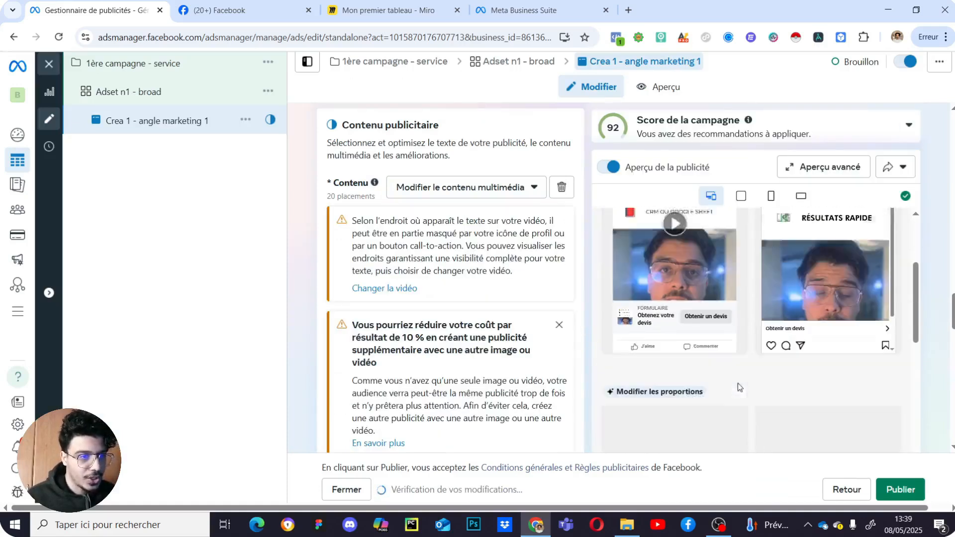
pyautogui.scroll(3, 859, 236)
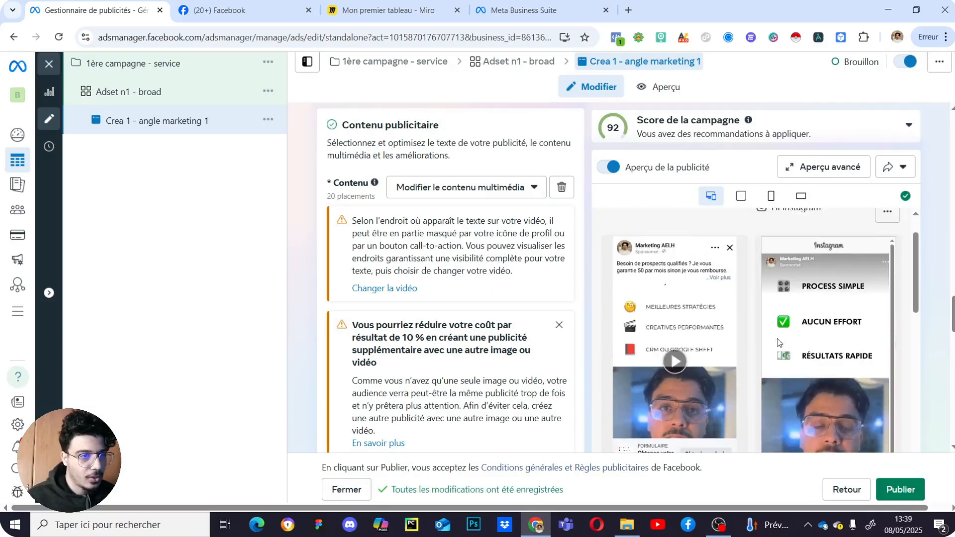
pyautogui.scroll(-2, 512, 319)
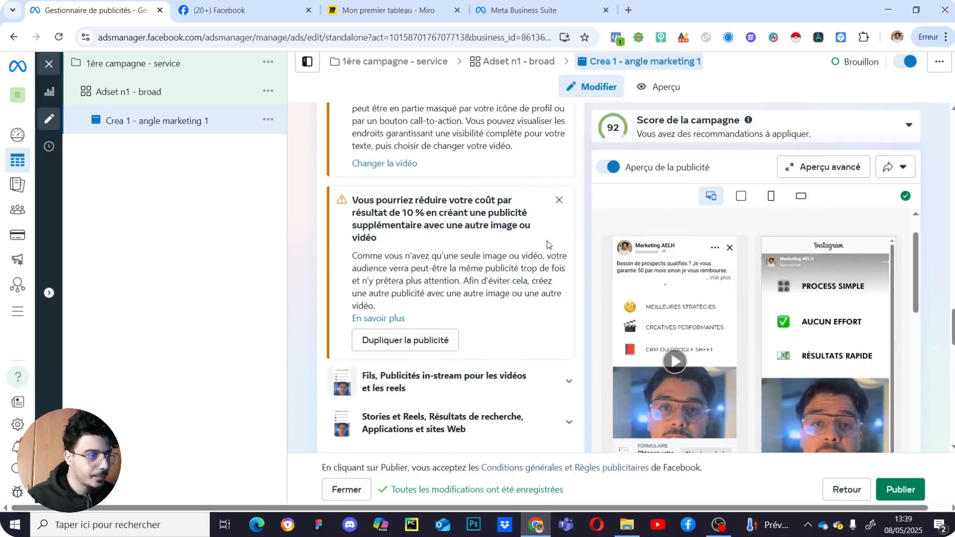
pyautogui.click(555, 205)
# - Review the Suivi tracking settings and publish the campaign, ad set and Crea 1 - angle marketing 1 ad
pyautogui.scroll(-5, 537, 248)
pyautogui.scroll(6, 503, 273)
pyautogui.scroll(3, 503, 273)
pyautogui.scroll(-10, 480, 319)
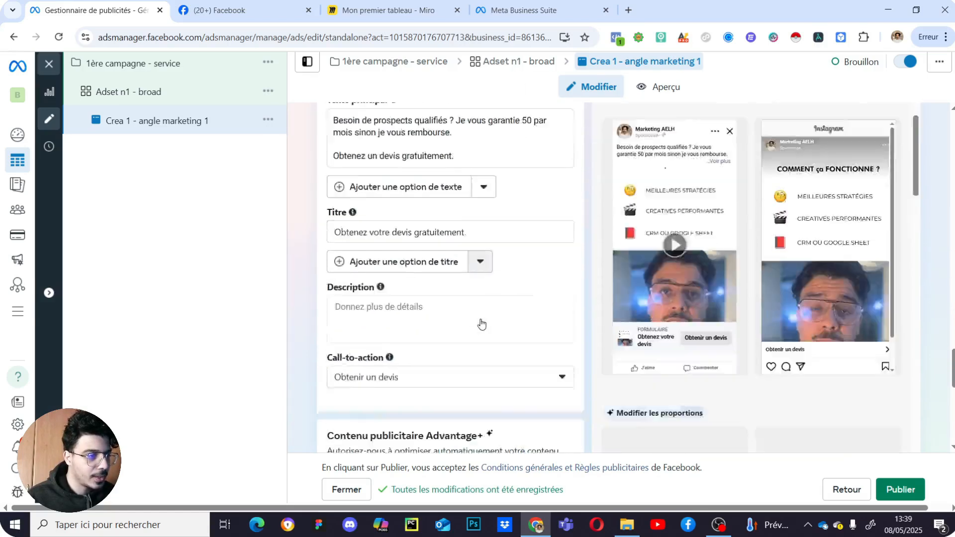
pyautogui.scroll(5, 487, 306)
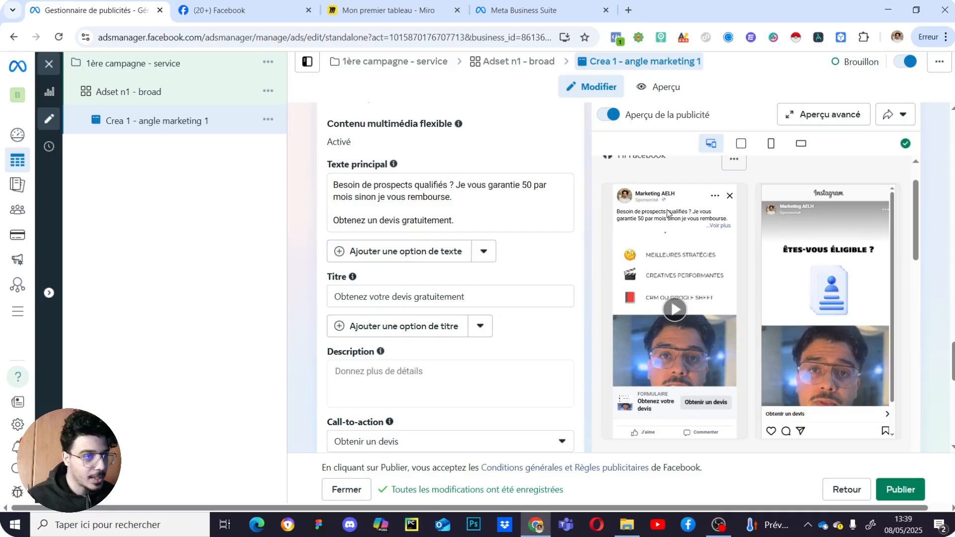
pyautogui.scroll(-2, 499, 296)
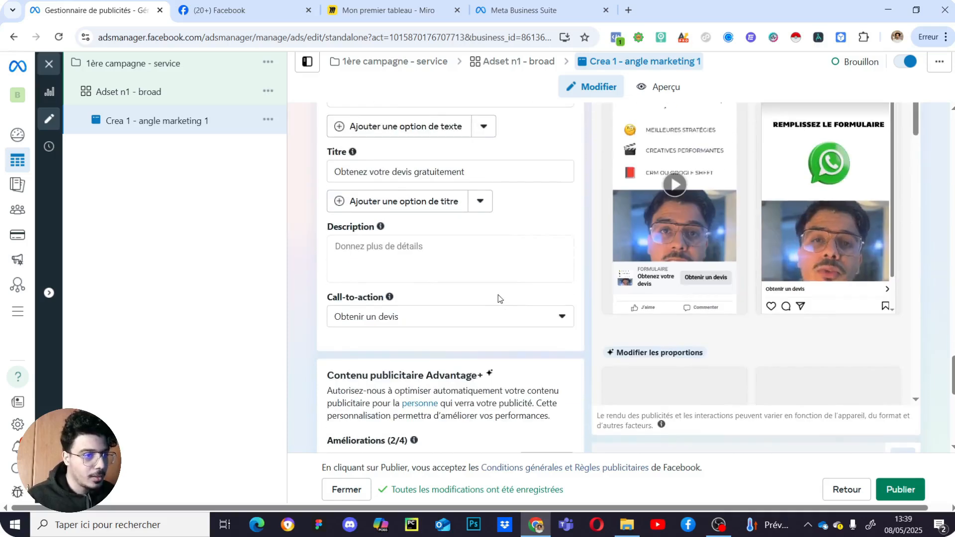
pyautogui.scroll(3, 785, 238)
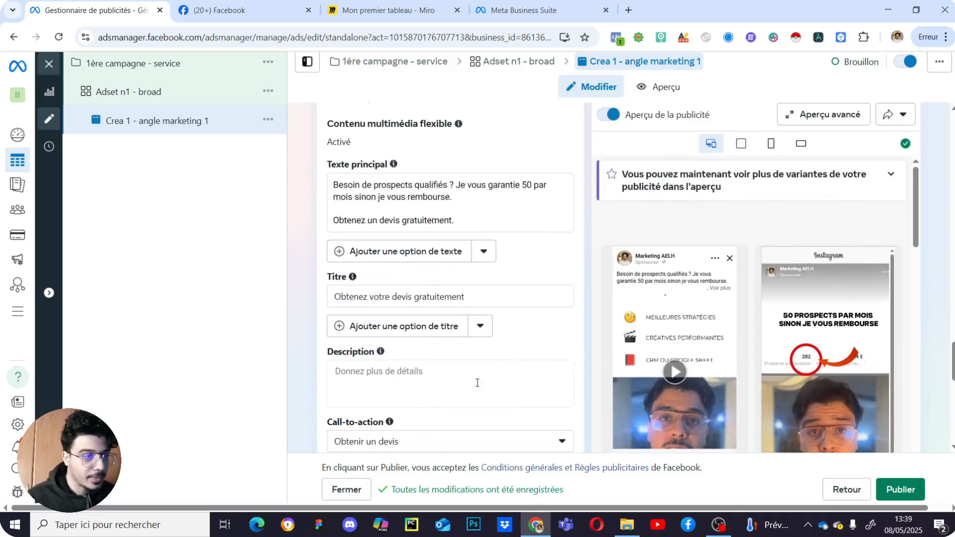
pyautogui.scroll(-3, 447, 366)
pyautogui.scroll(-1, 366, 257)
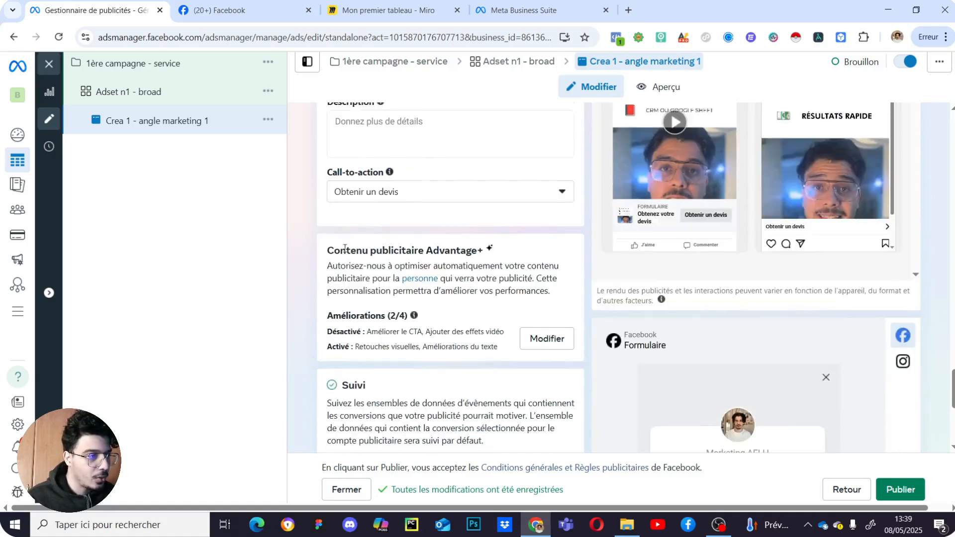
pyautogui.scroll(-2, 502, 329)
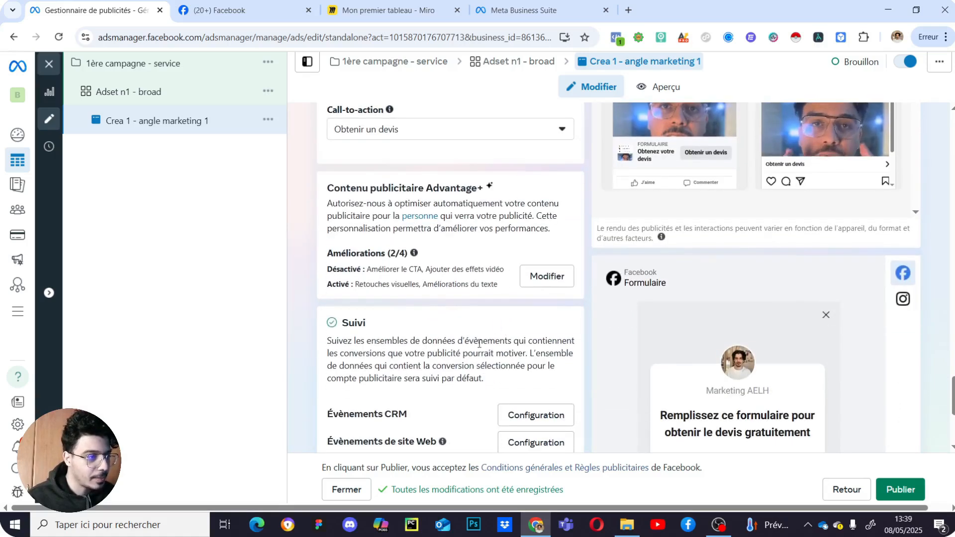
pyautogui.scroll(-1, 479, 333)
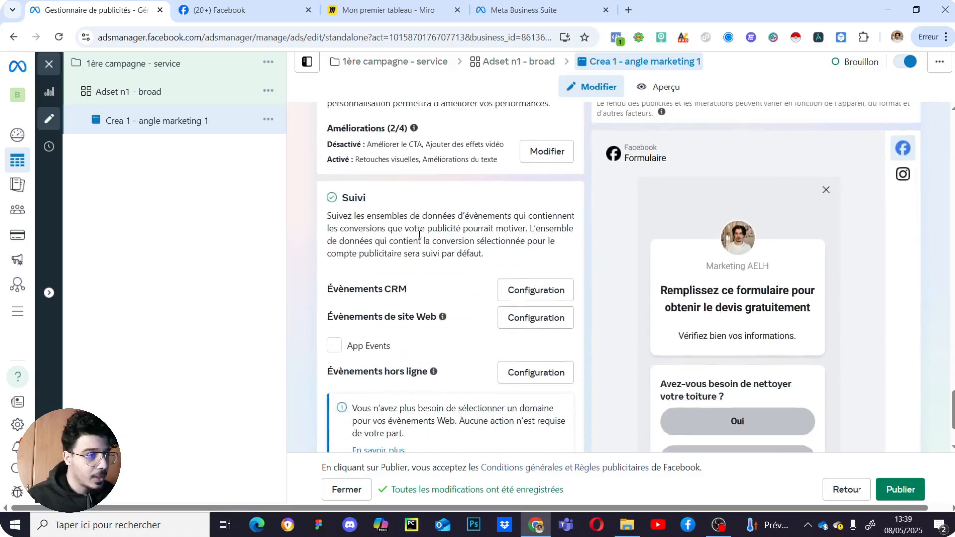
pyautogui.moveTo(442, 318)
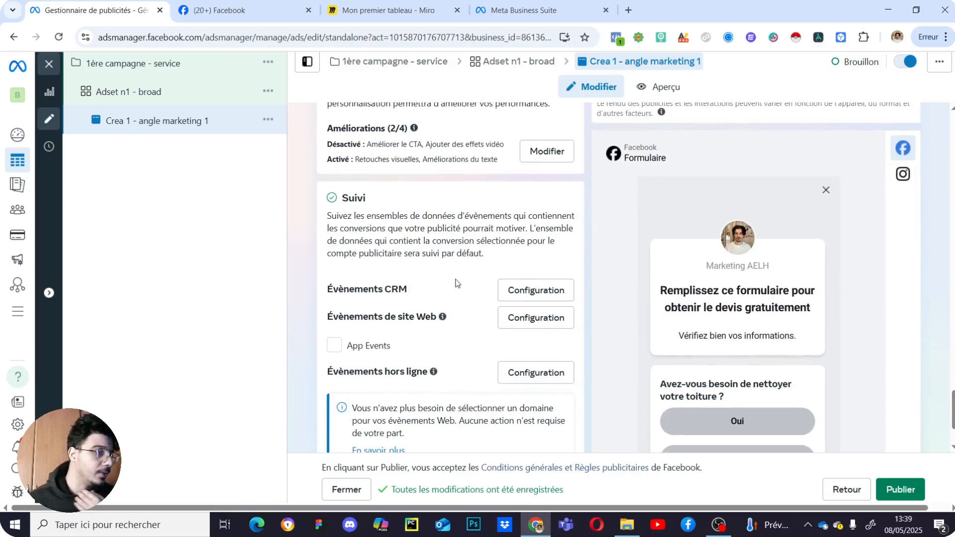
pyautogui.scroll(-2, 454, 281)
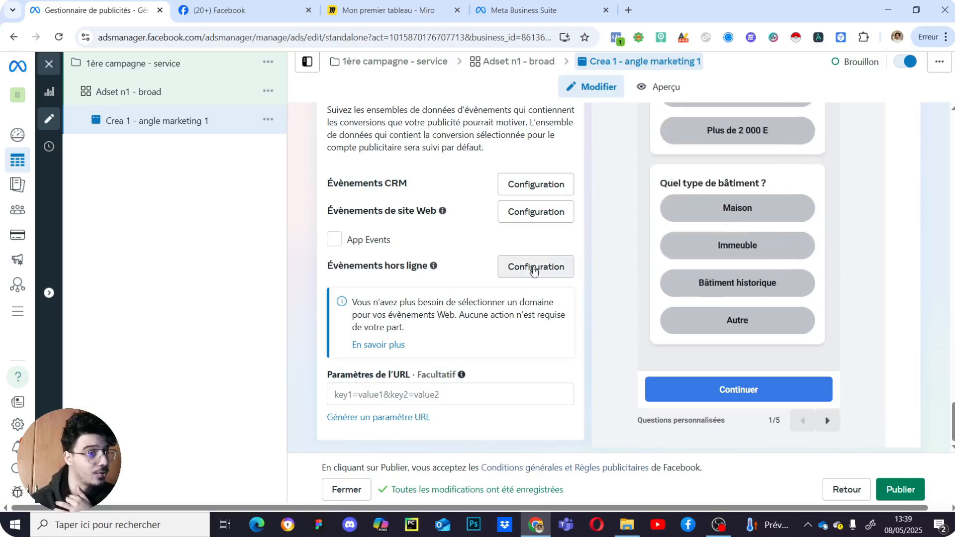
pyautogui.scroll(3, 481, 278)
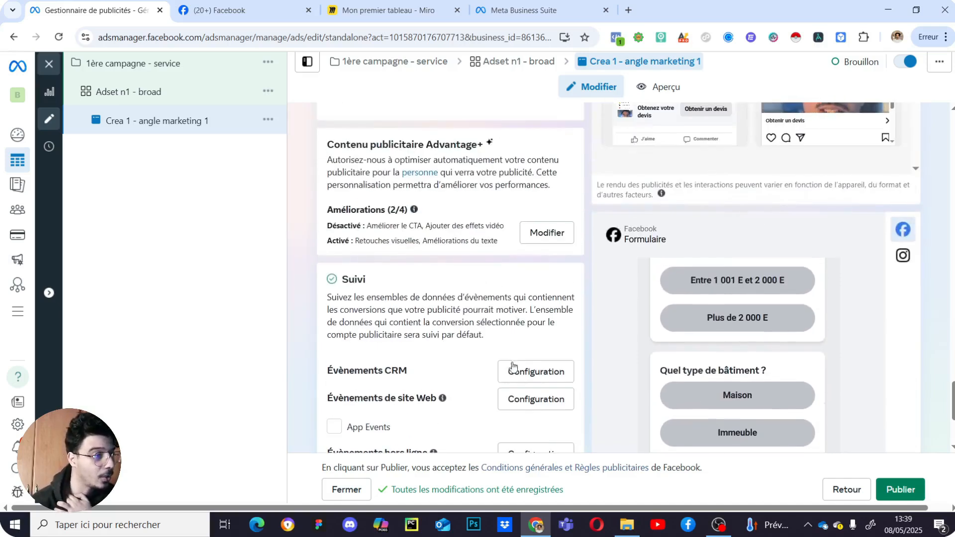
pyautogui.scroll(-2, 490, 279)
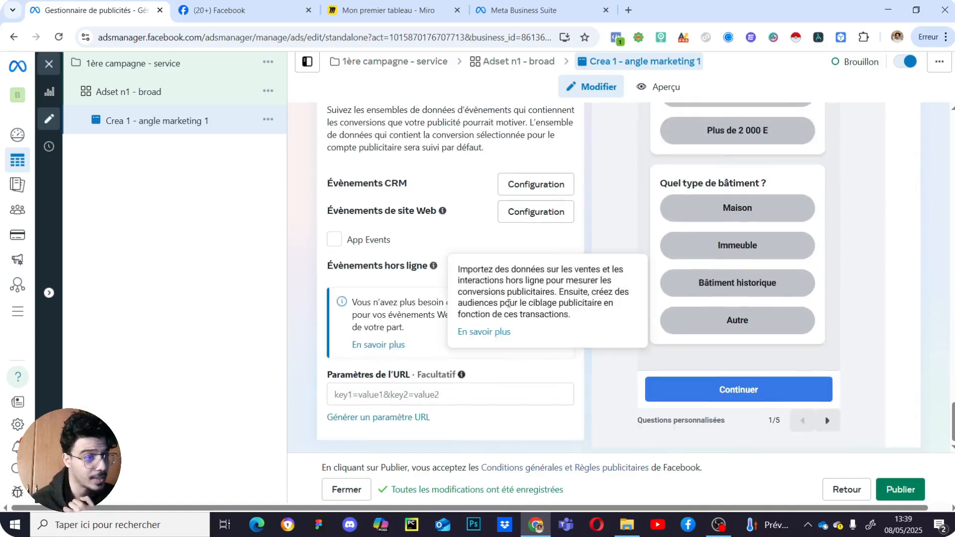
pyautogui.scroll(10, 474, 265)
pyautogui.scroll(6, 474, 265)
pyautogui.scroll(-10, 518, 285)
pyautogui.scroll(-10, 569, 383)
pyautogui.click(890, 497)
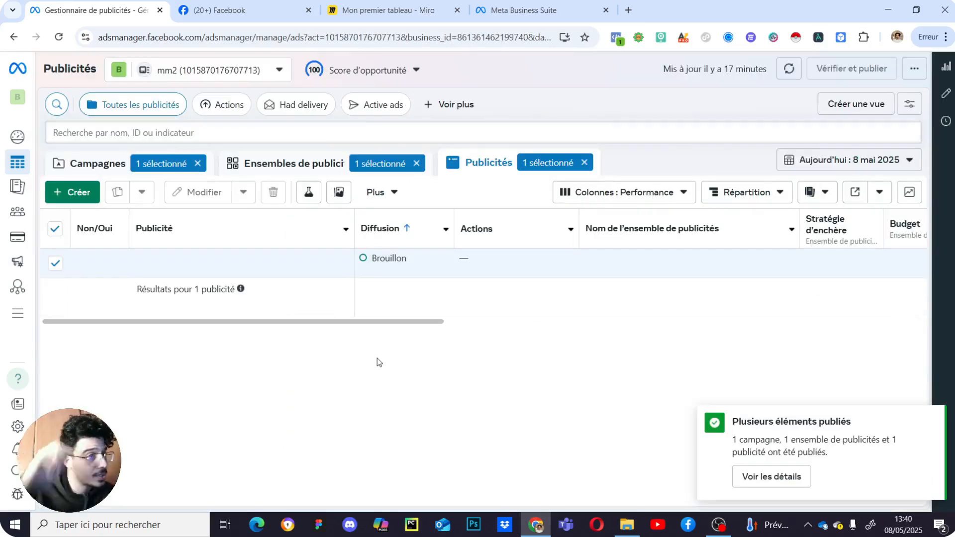
# - Turn off the 1ère campagne - service campaign in the Campagnes list
pyautogui.click(252, 163)
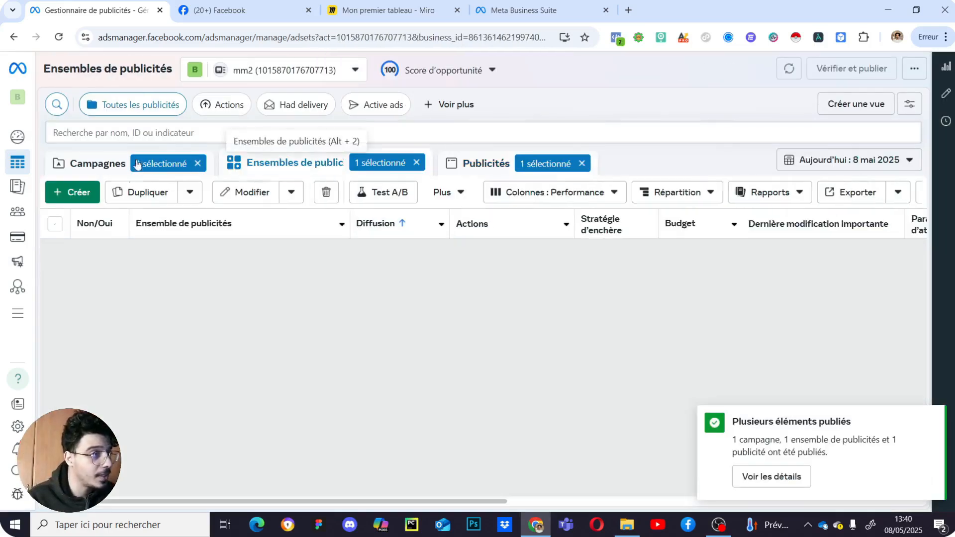
pyautogui.click(111, 164)
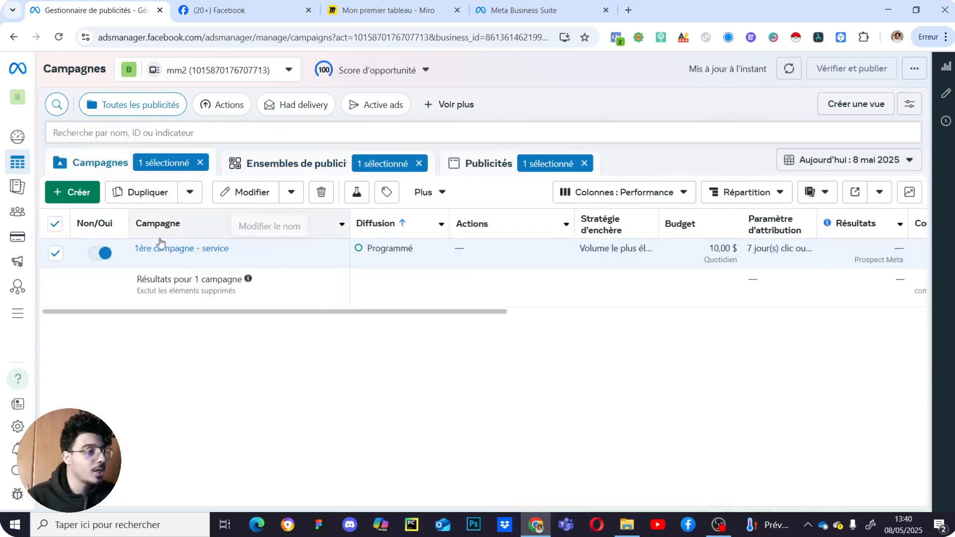
pyautogui.click(104, 253)
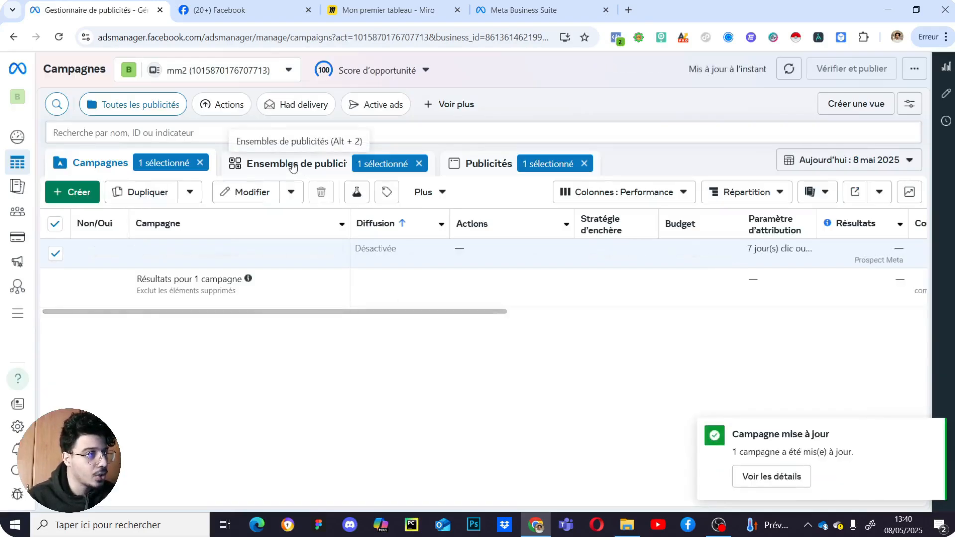
# - Review the ad set and the Crea 1 - angle marketing 1 ad across their table columns
pyautogui.click(293, 165)
pyautogui.moveTo(391, 312); pyautogui.dragTo(240, 307)
pyautogui.moveTo(395, 313); pyautogui.dragTo(299, 306)
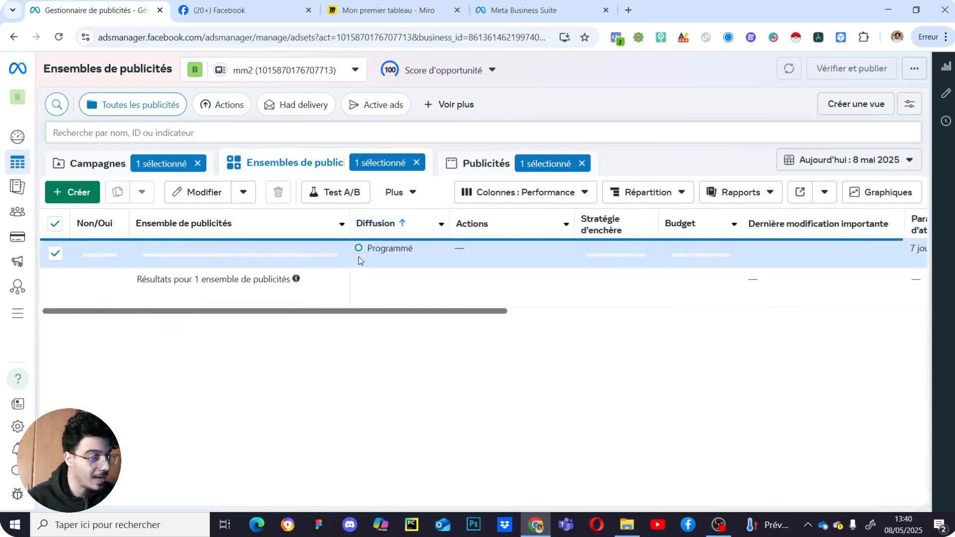
pyautogui.moveTo(396, 319); pyautogui.dragTo(780, 319)
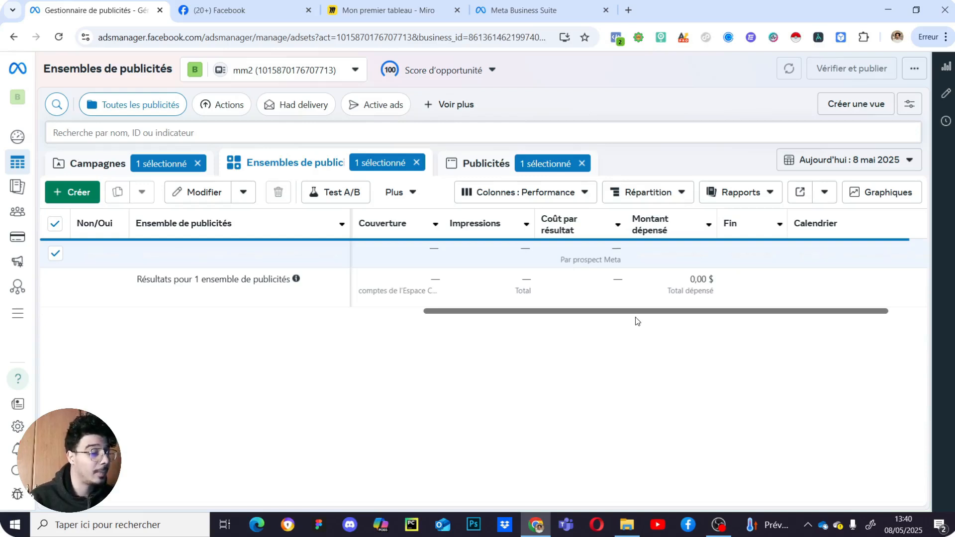
pyautogui.moveTo(621, 312); pyautogui.dragTo(393, 313)
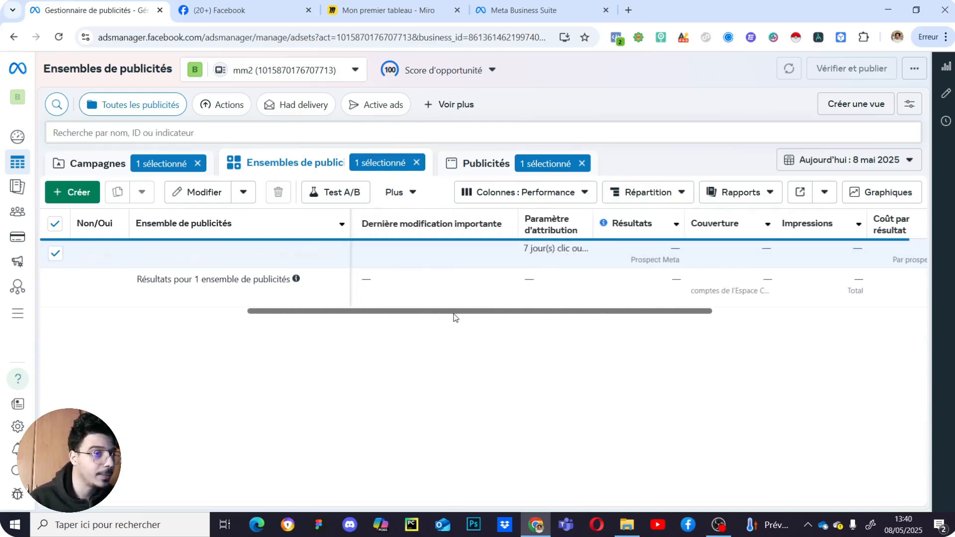
pyautogui.hscroll(2, 462, 315)
pyautogui.hotkey('alt', '3')
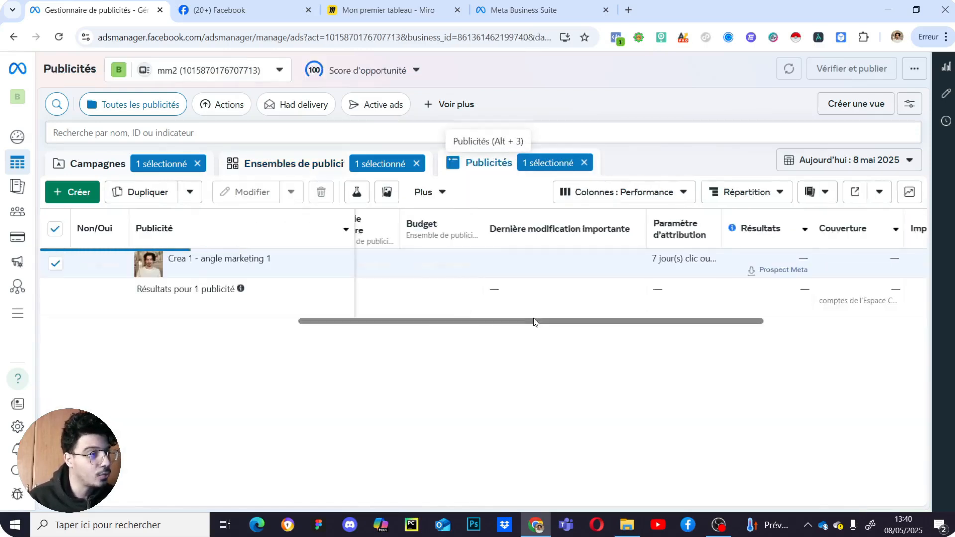
pyautogui.moveTo(583, 322); pyautogui.dragTo(790, 305)
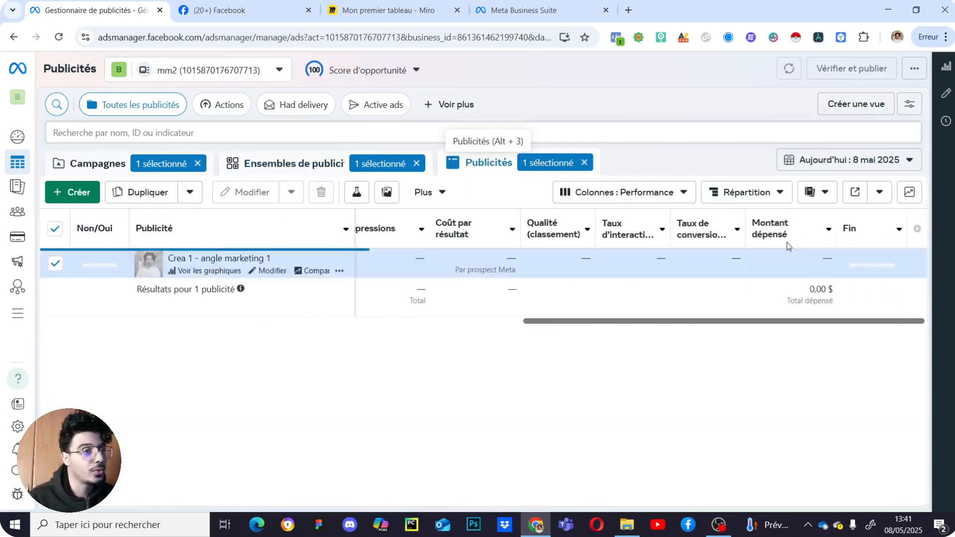
pyautogui.moveTo(511, 224)
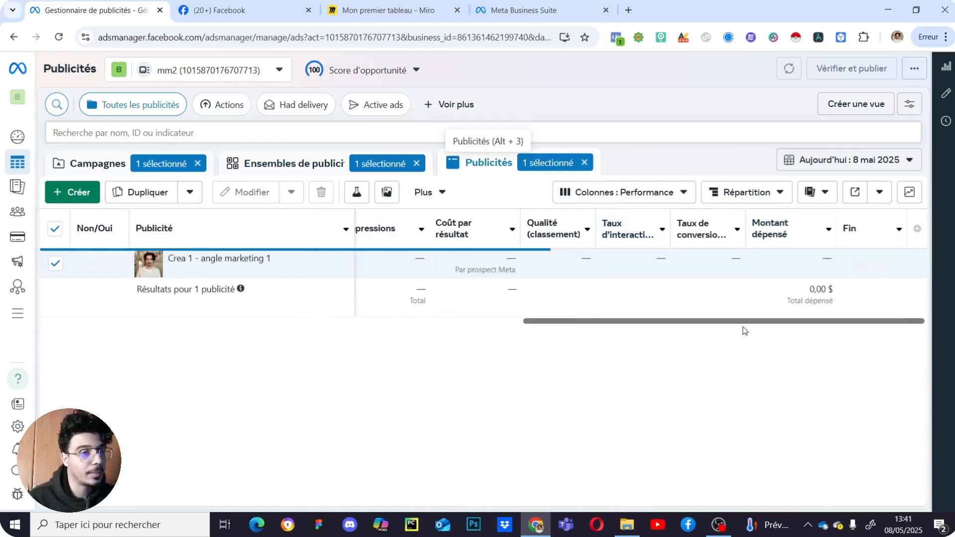
# - Apply the Performance et clics column preset, then view the ad sets list
pyautogui.click(649, 192)
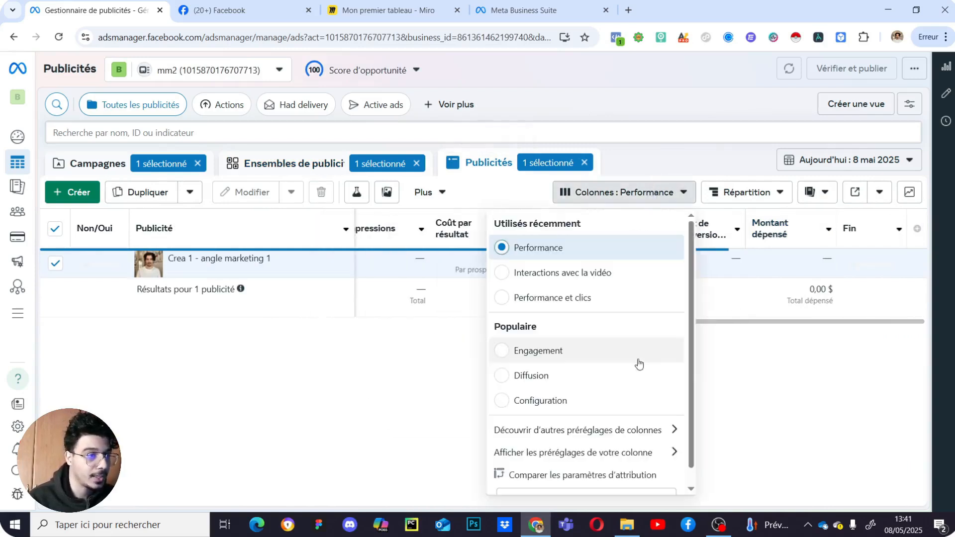
pyautogui.scroll(-1, 629, 442)
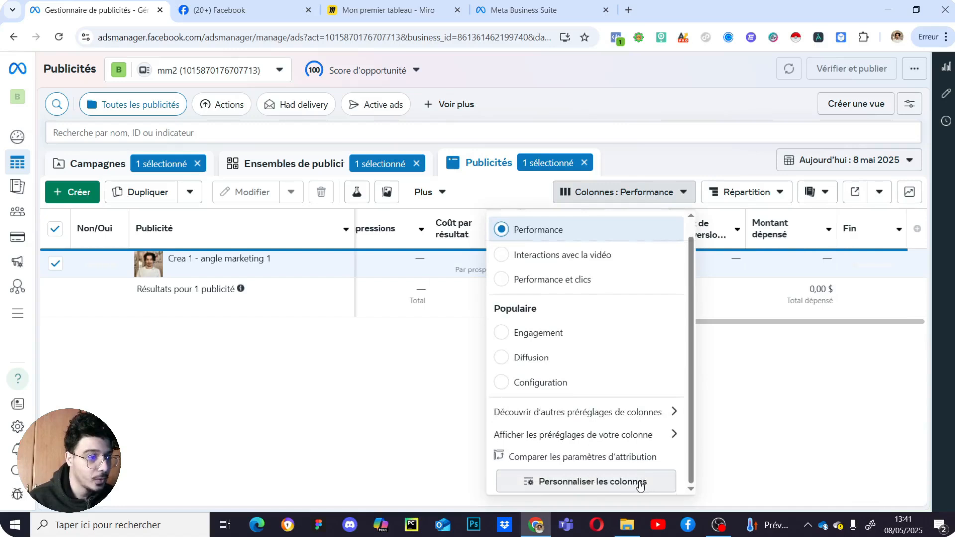
pyautogui.click(512, 480)
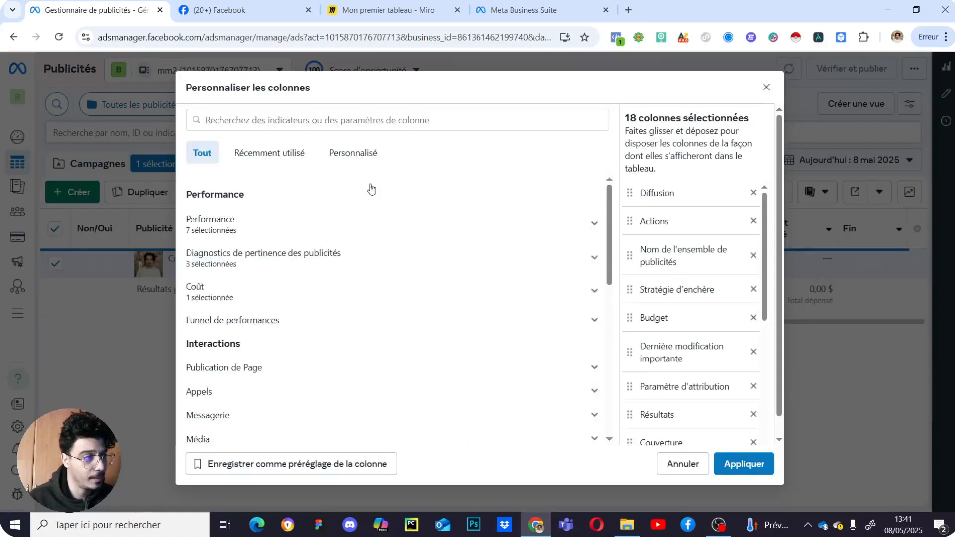
pyautogui.click(765, 92)
pyautogui.click(639, 192)
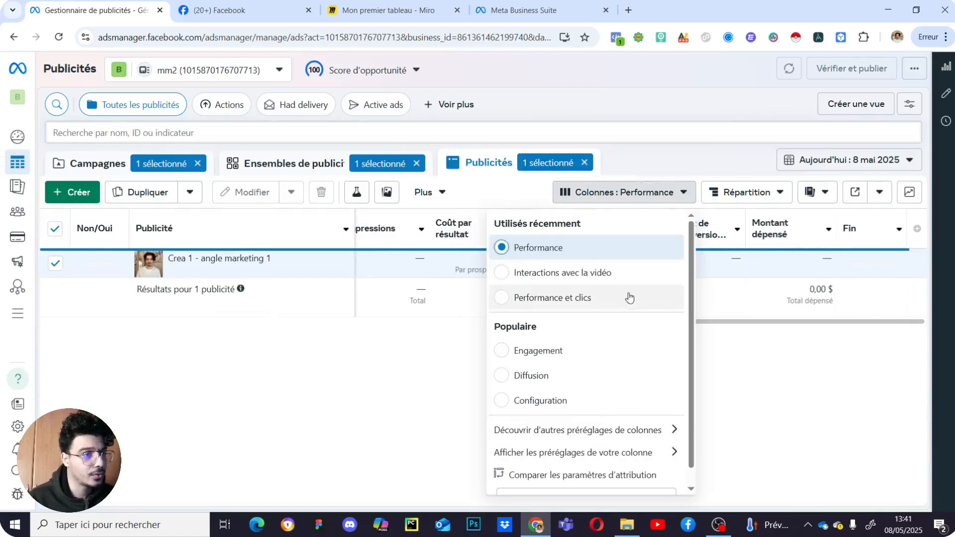
pyautogui.click(597, 298)
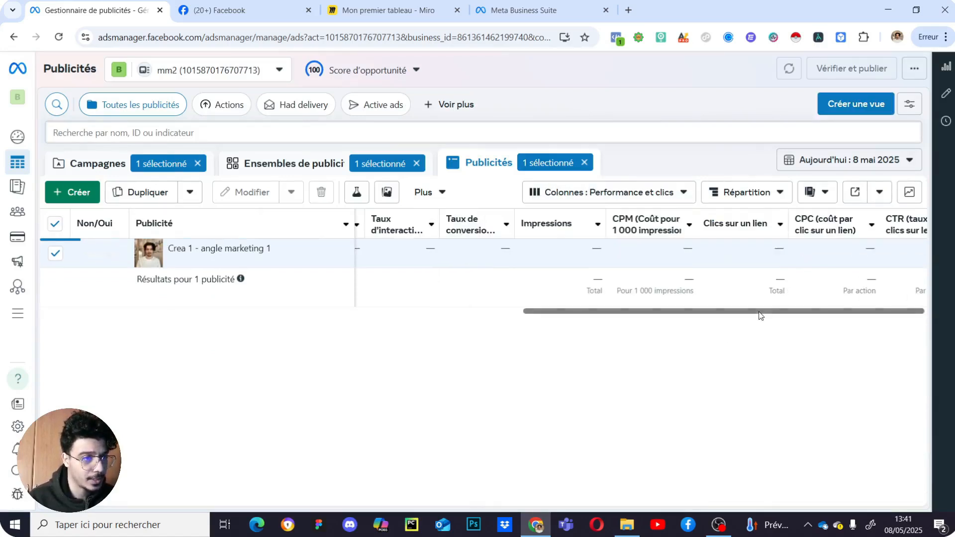
pyautogui.moveTo(750, 312); pyautogui.dragTo(844, 297)
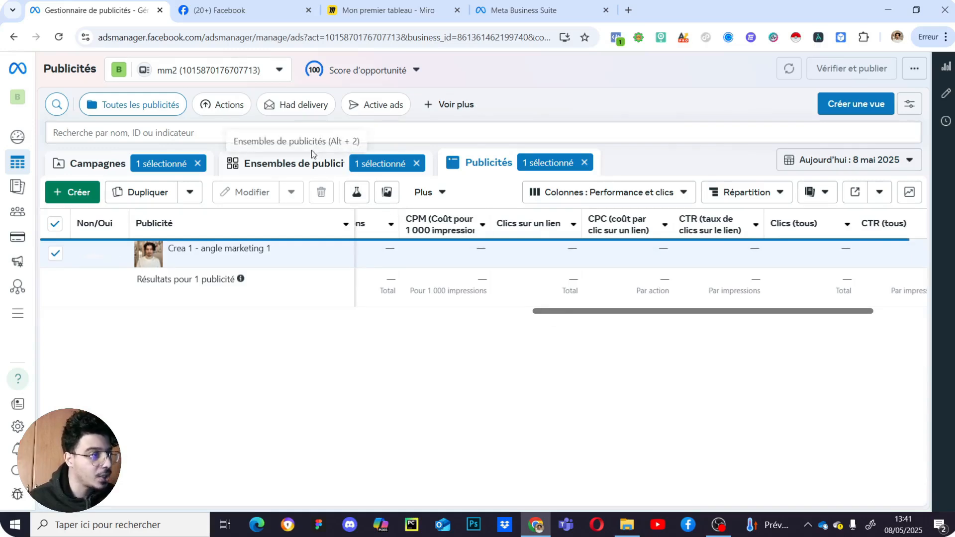
pyautogui.click(298, 163)
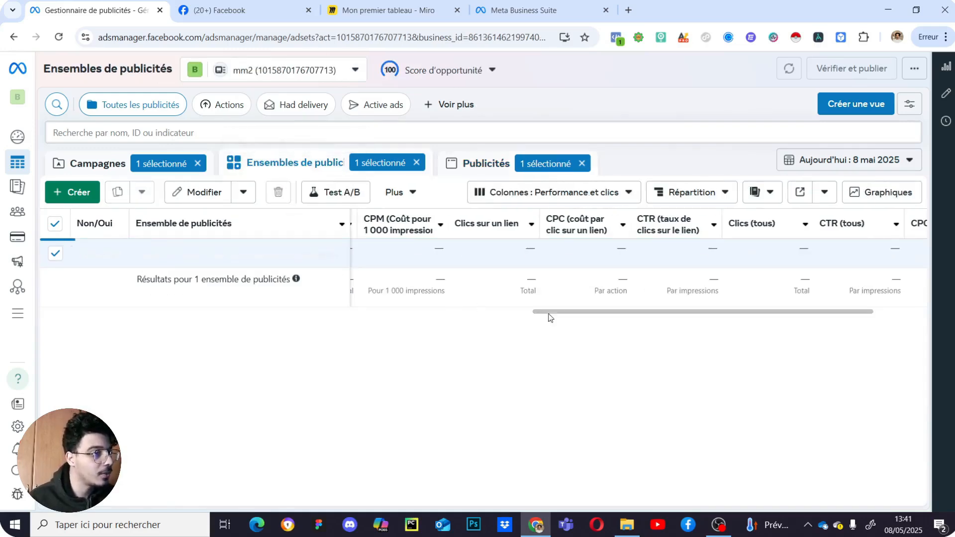
pyautogui.moveTo(605, 313); pyautogui.dragTo(357, 323)
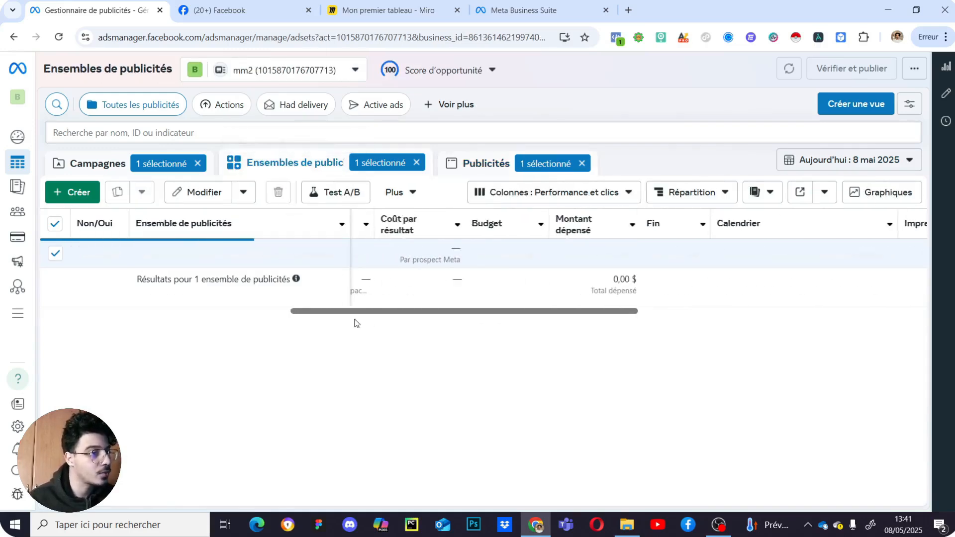
# - Open Centre de prospects from the Facebook Page's Tableau de bord professionnel
pyautogui.click(94, 173)
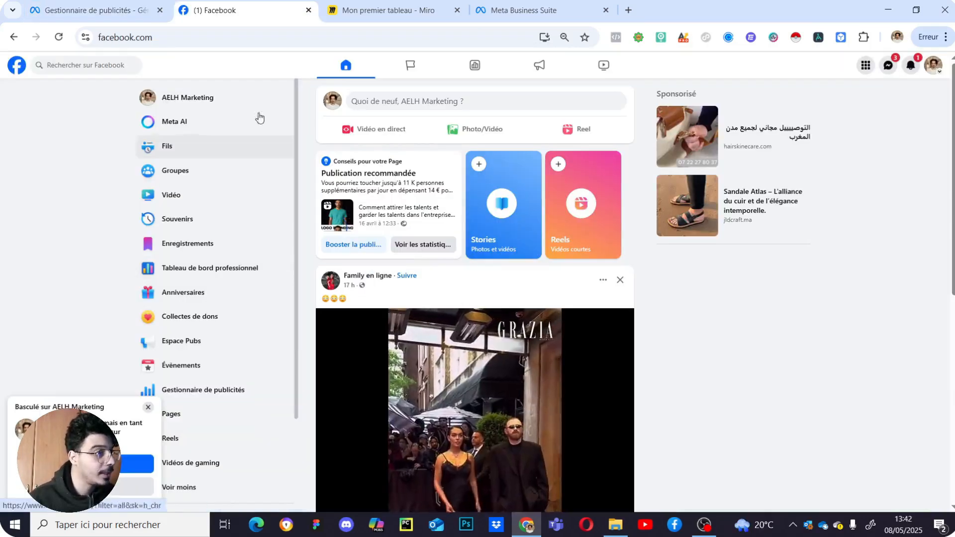
pyautogui.click(209, 269)
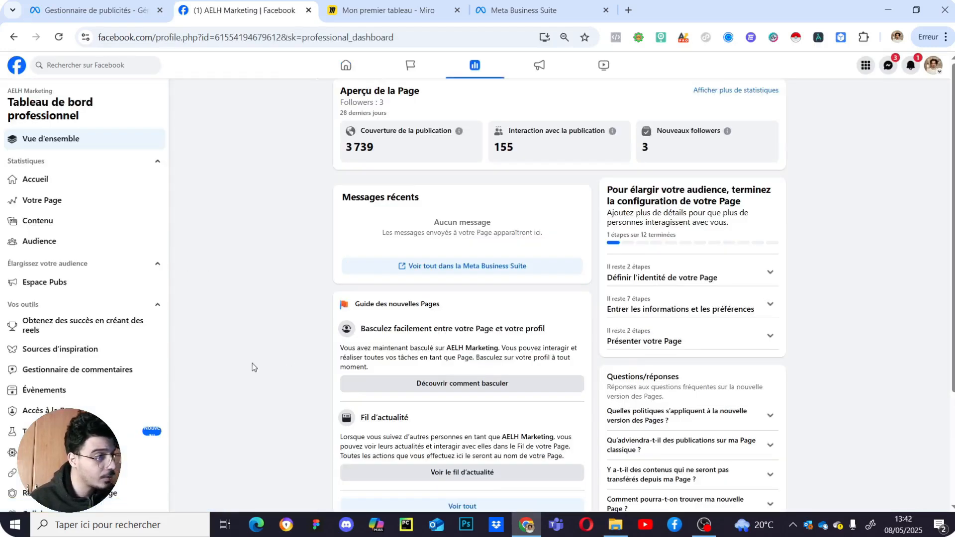
pyautogui.scroll(-5, 102, 373)
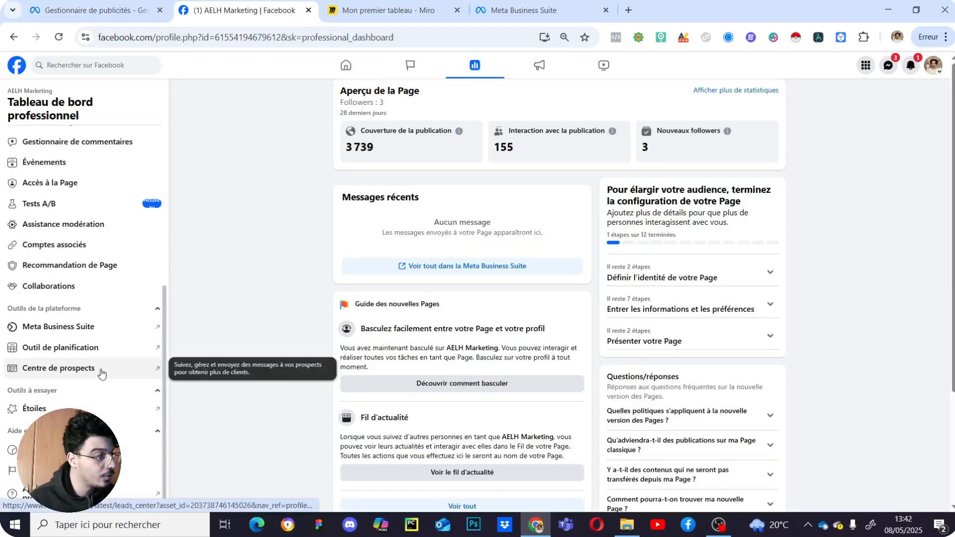
pyautogui.click(101, 373)
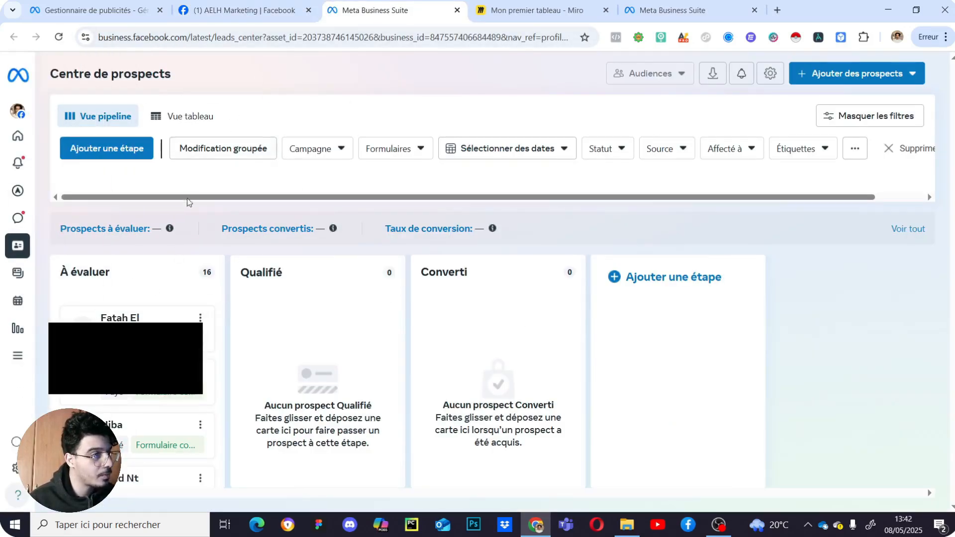
# - Open the first À évaluer lead card and scroll through its form responses
pyautogui.click(181, 319)
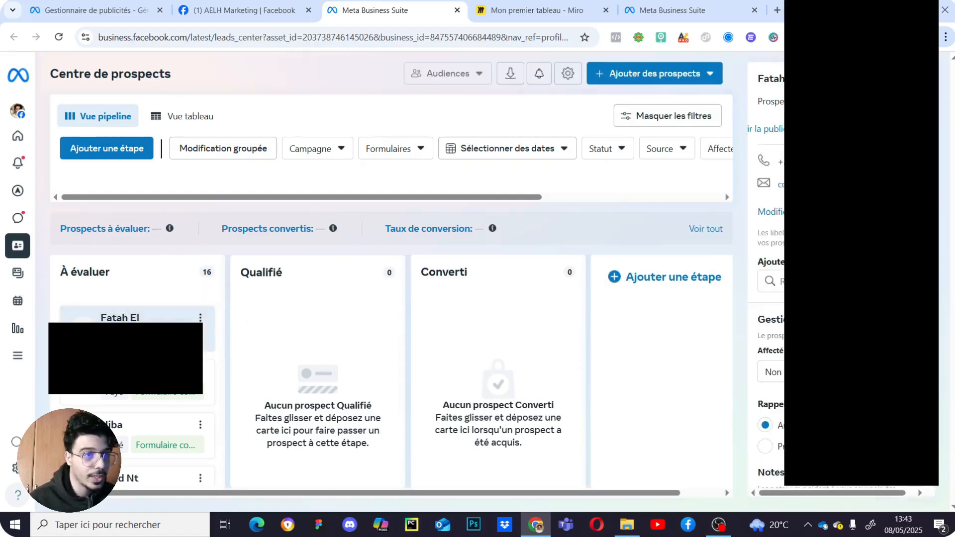
pyautogui.scroll(-7, 769, 288)
pyautogui.scroll(5, 768, 288)
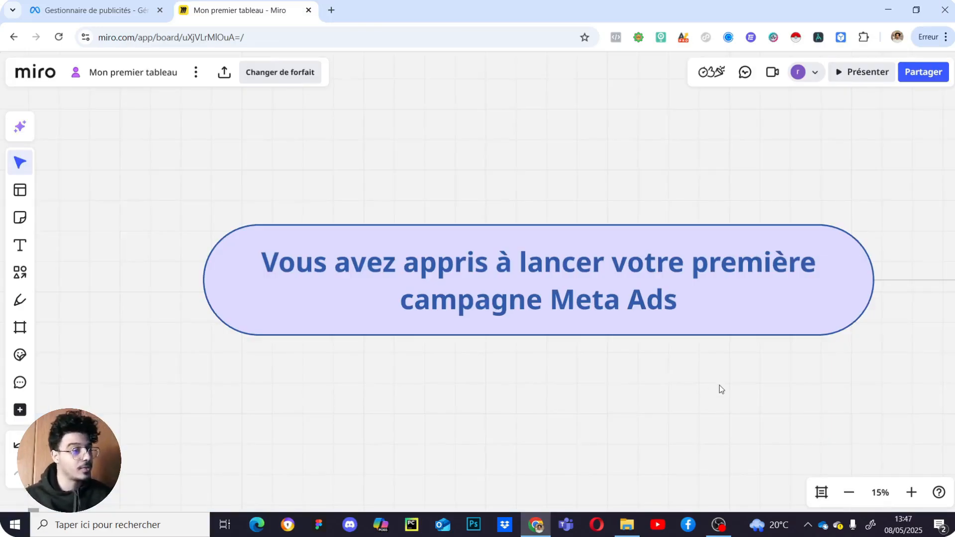
# - Pan the Miro board past the delegate-or-be-trained cards to the green 'Prenez rendez-vous.' box
pyautogui.moveTo(803, 373); pyautogui.dragTo(366, 401)
pyautogui.moveTo(718, 374); pyautogui.dragTo(651, 302)
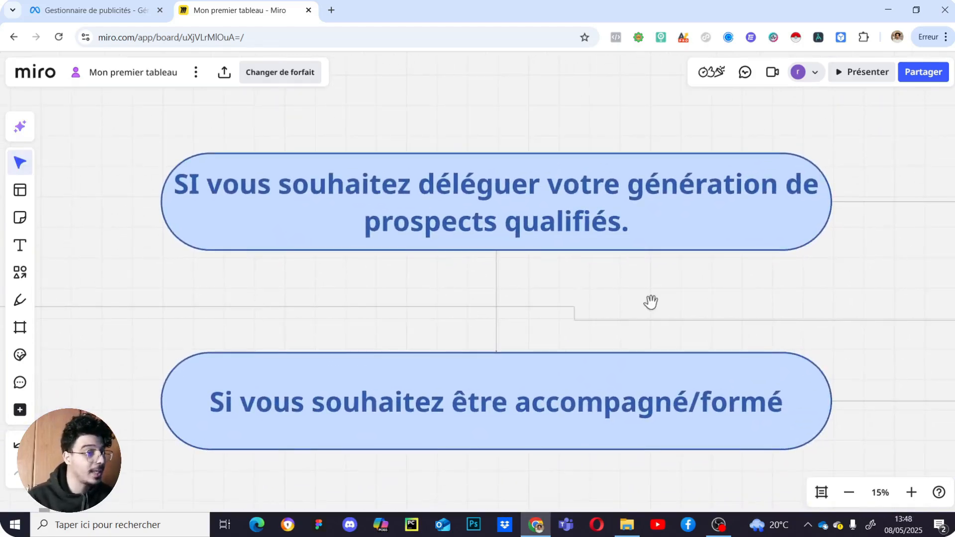
pyautogui.moveTo(855, 318); pyautogui.dragTo(366, 325)
pyautogui.moveTo(806, 295); pyautogui.dragTo(458, 305)
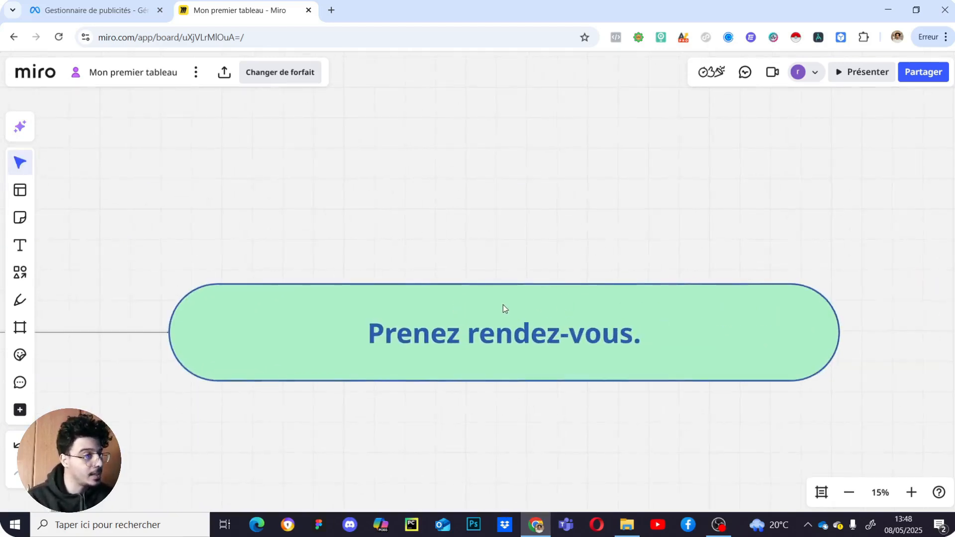